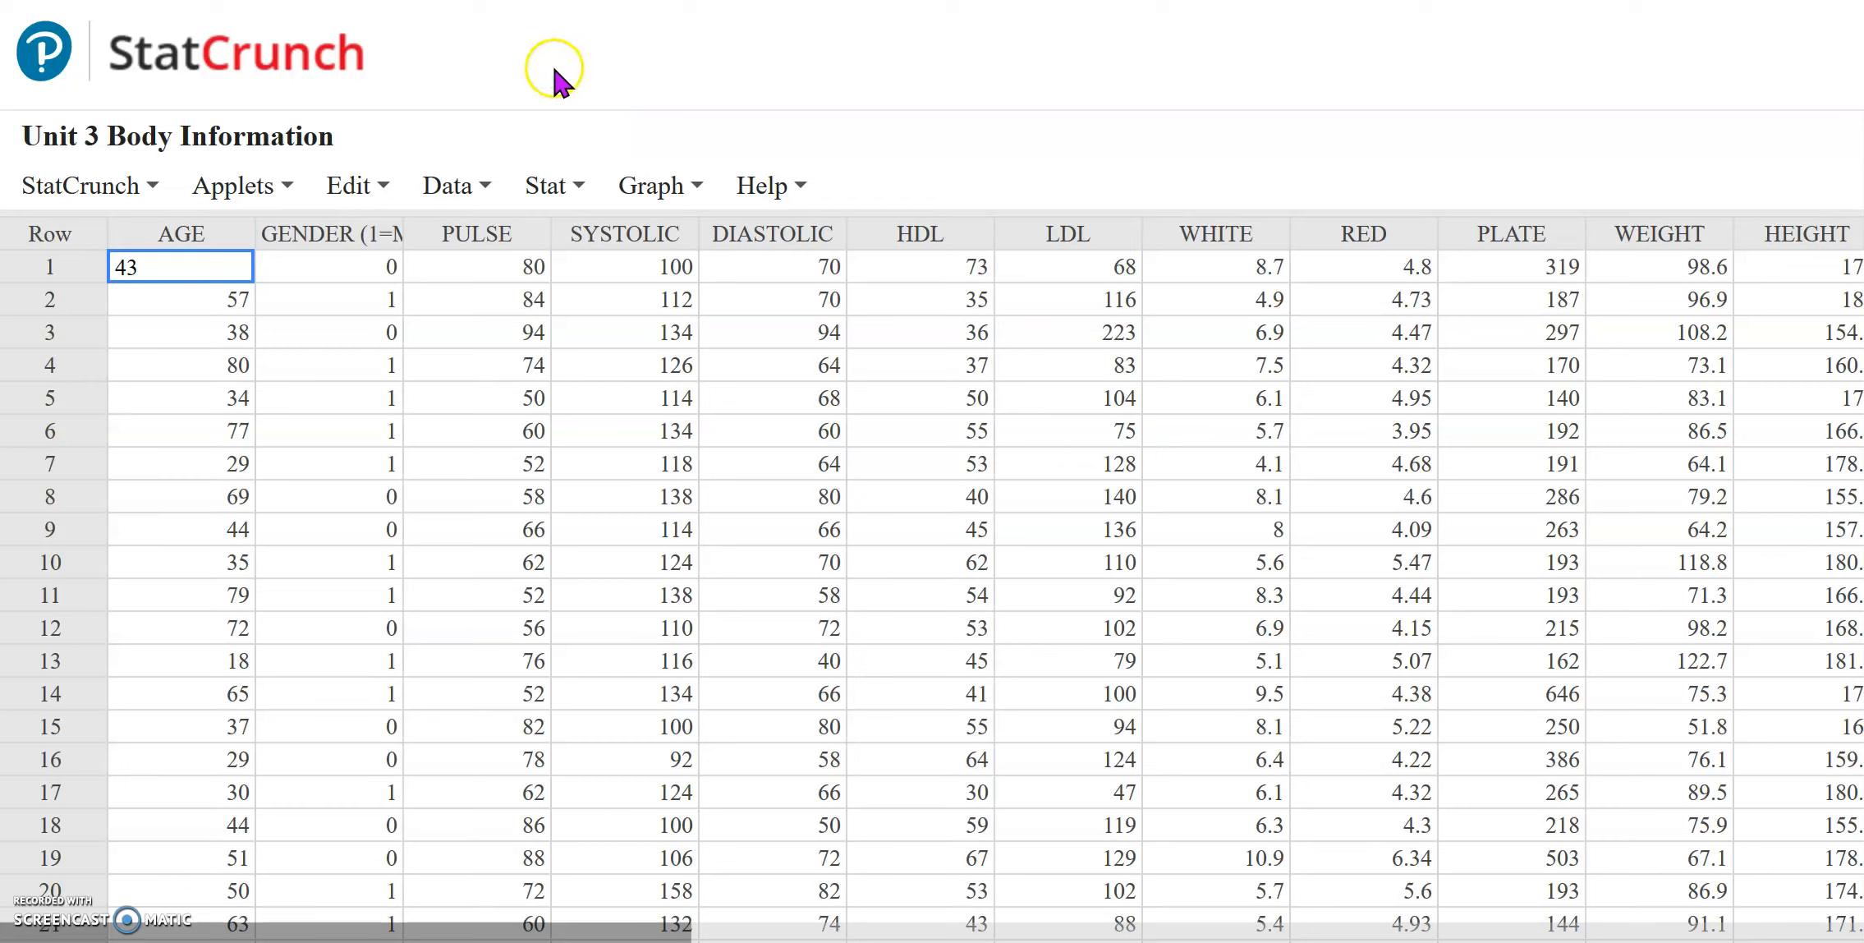
# Step: Start a frequency table on the AGE column
pyautogui.click(577, 187)
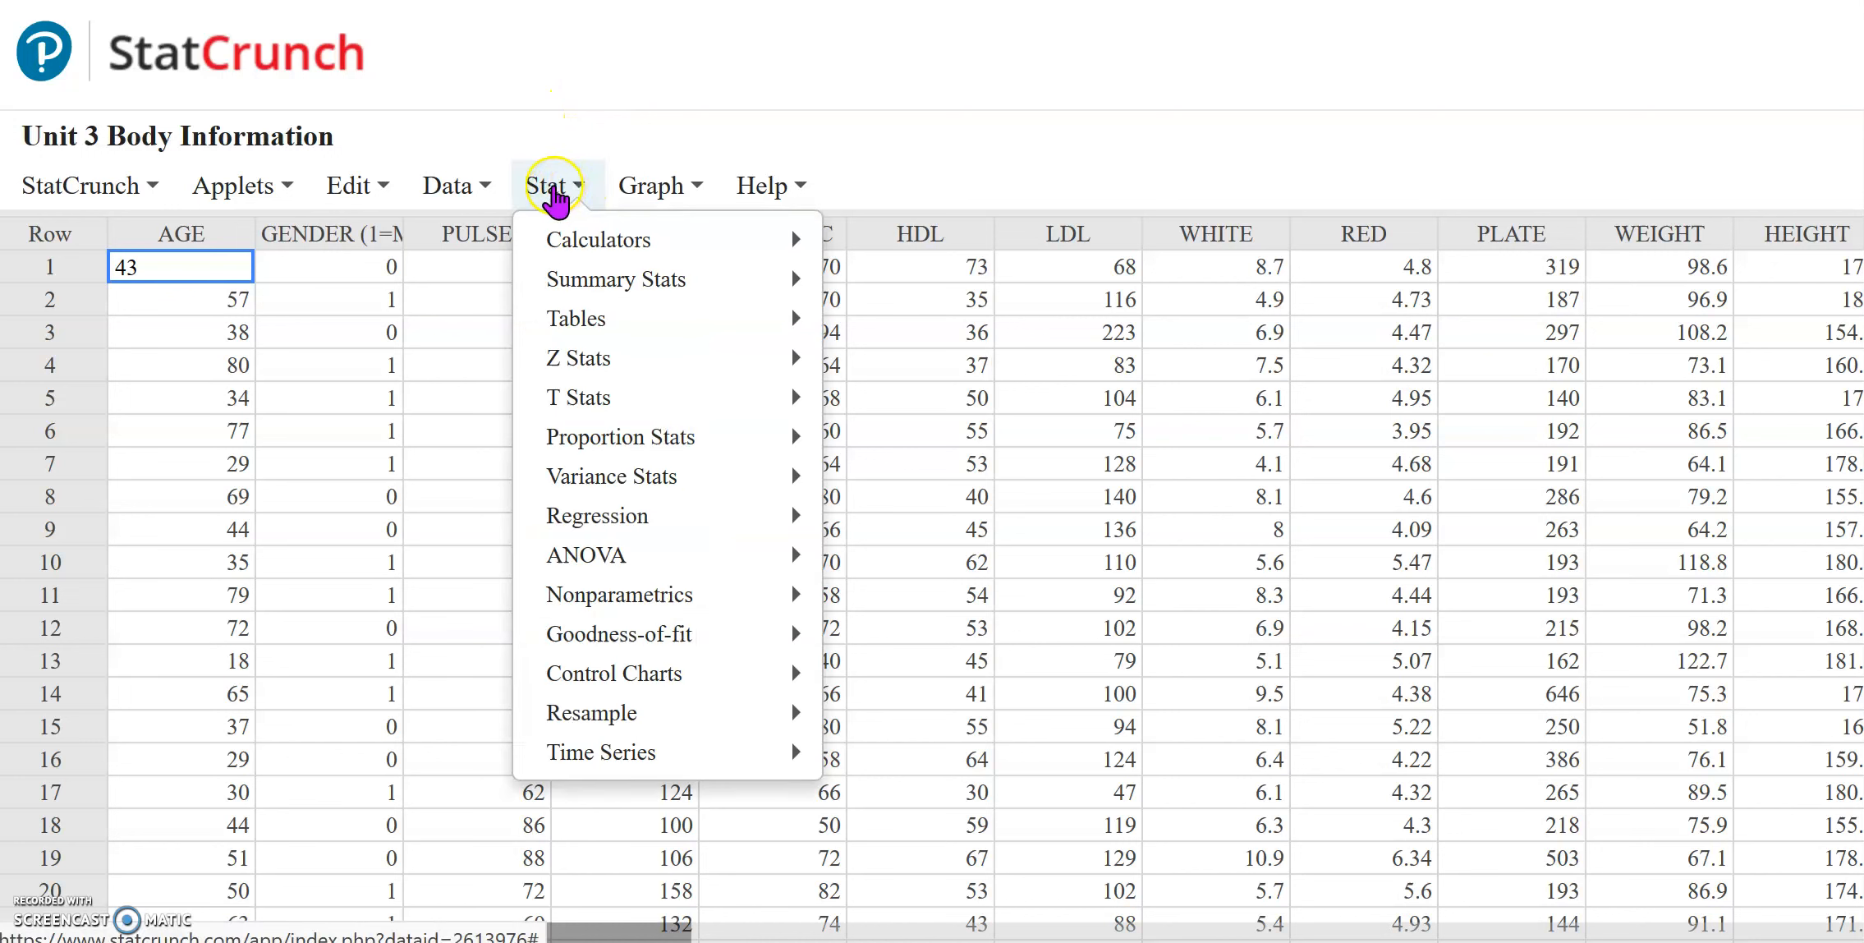
pyautogui.moveTo(598, 332)
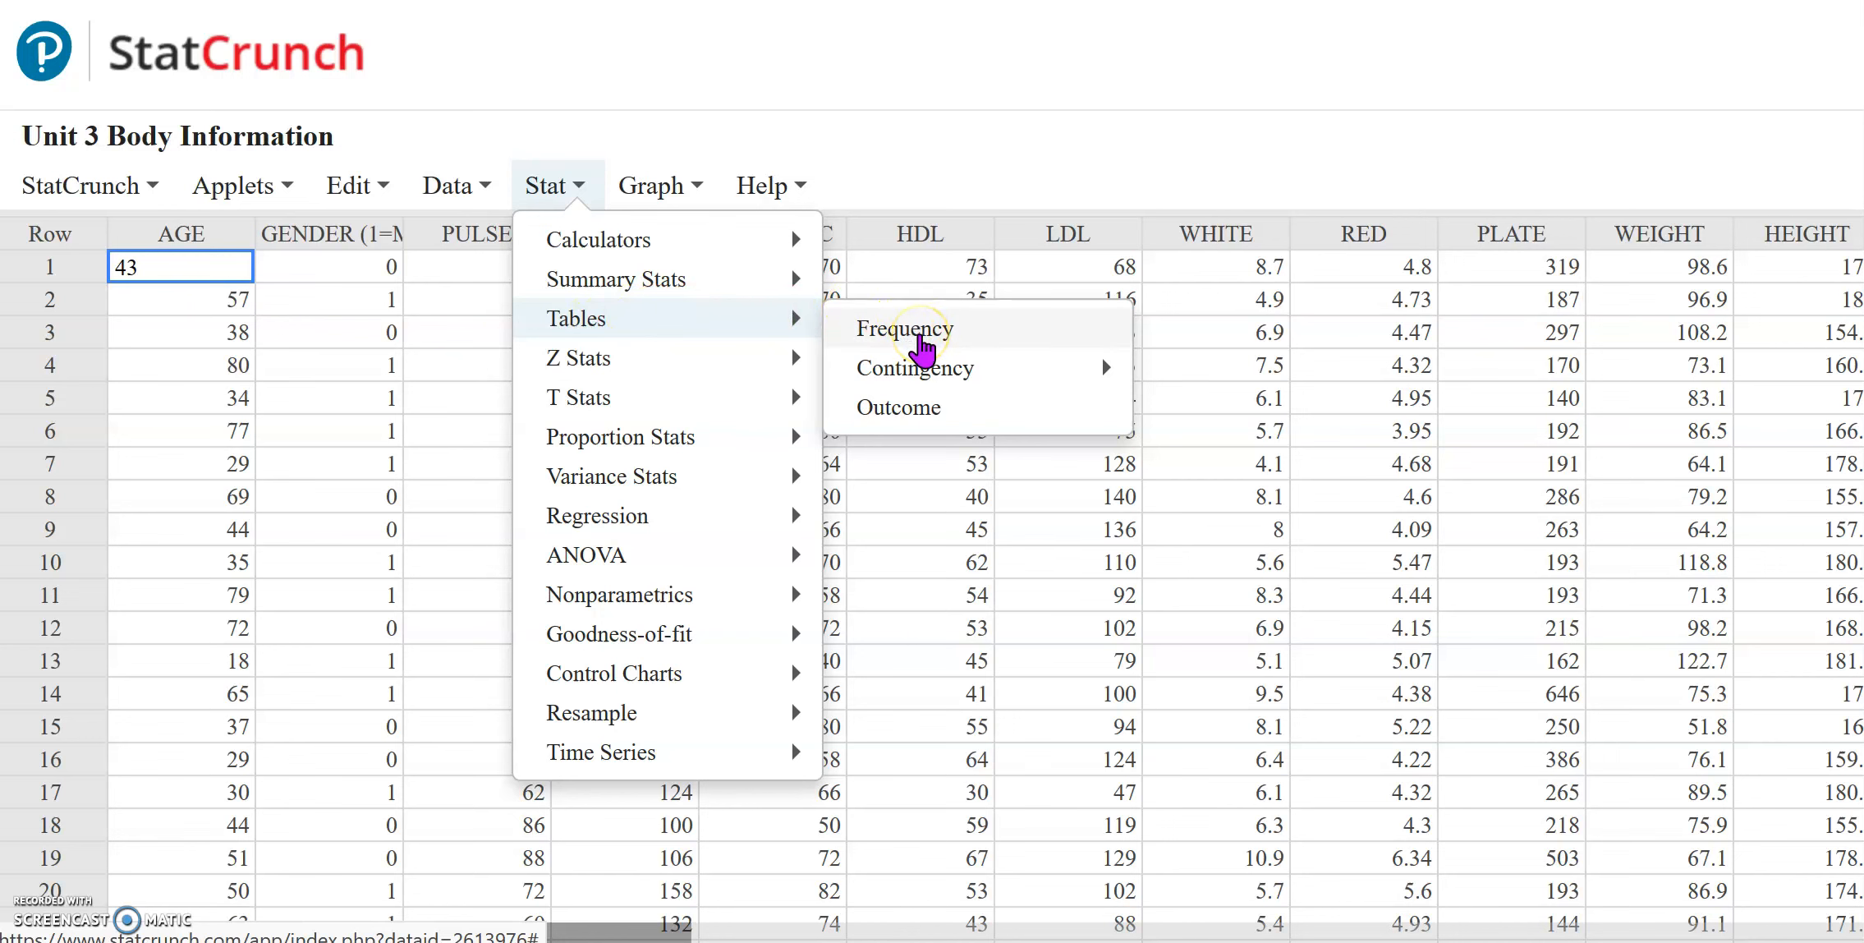
pyautogui.click(920, 333)
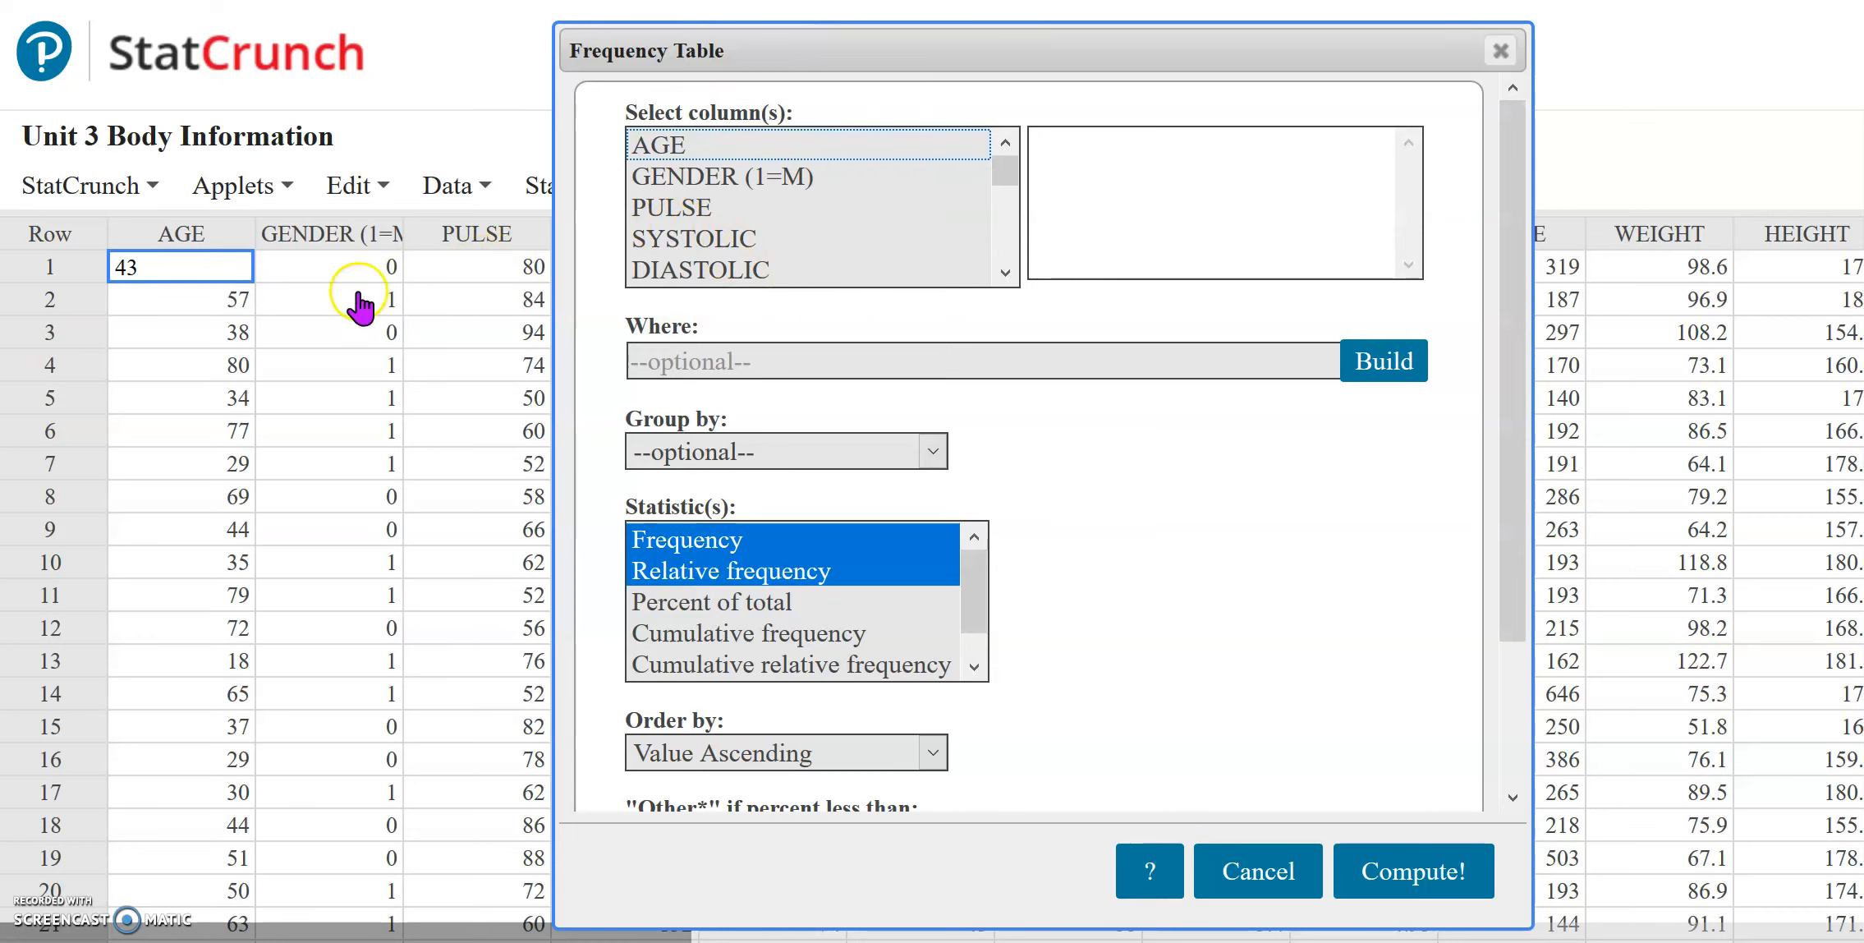
pyautogui.click(661, 148)
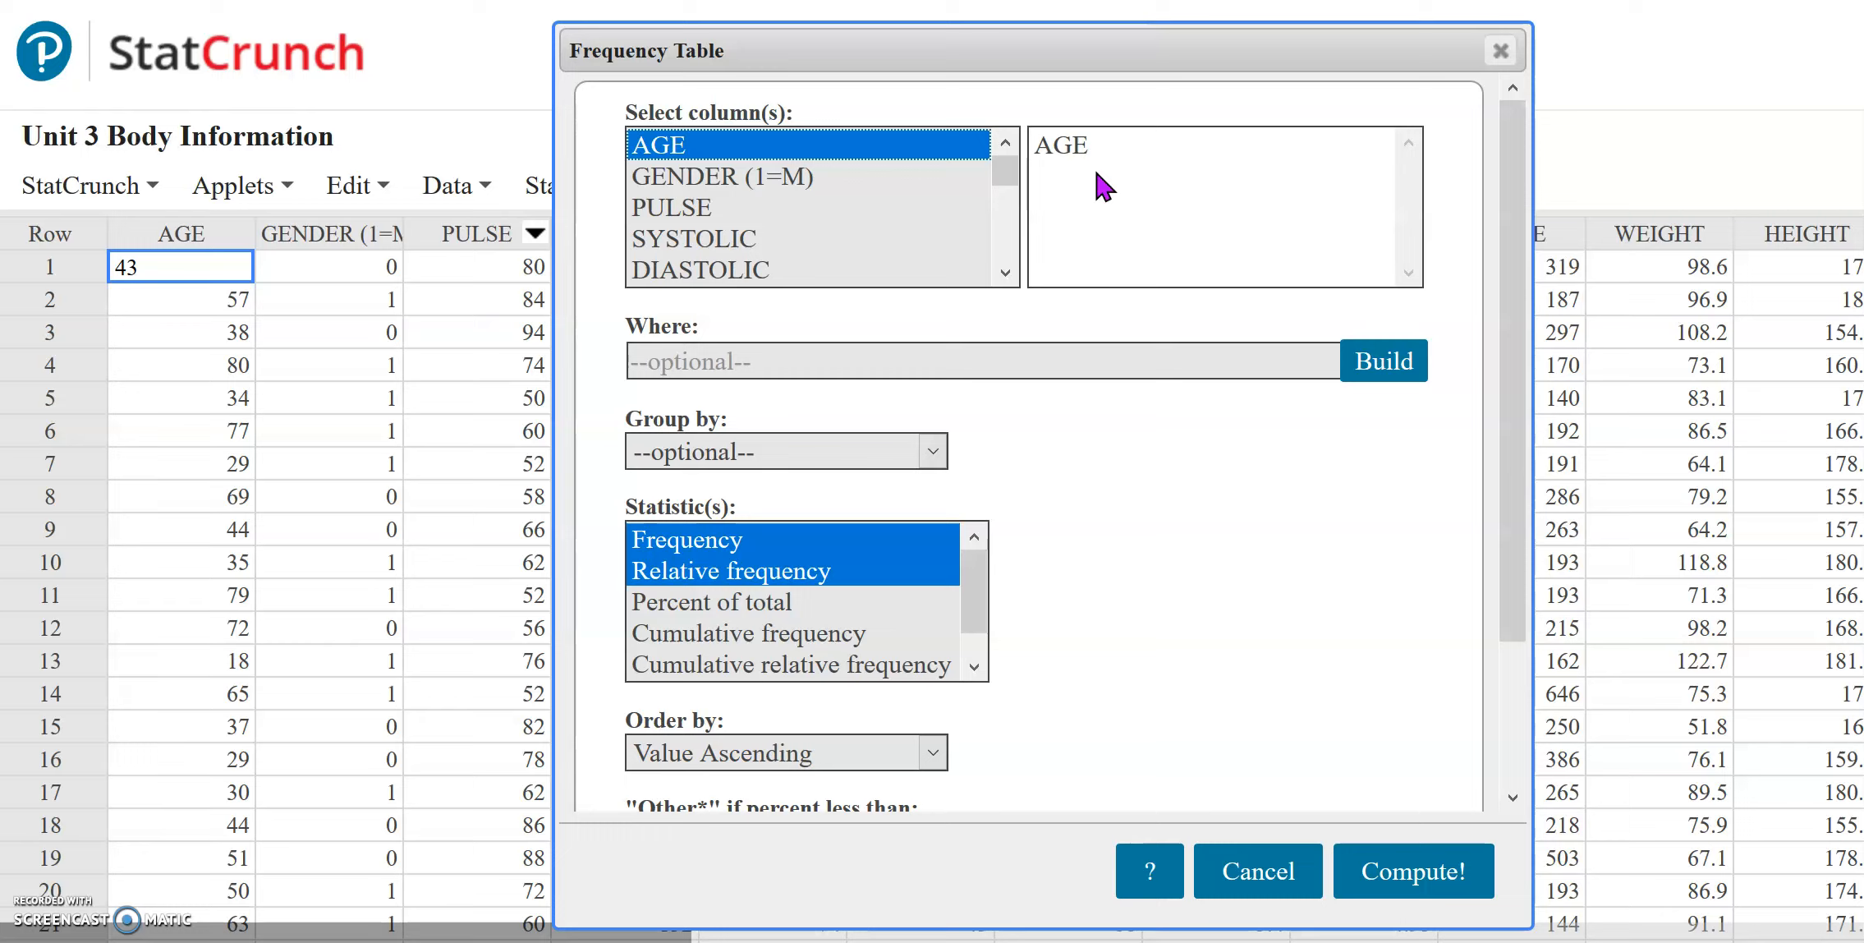
pyautogui.keyDown('ctrl'); pyautogui.click(710, 207); pyautogui.keyUp('ctrl')
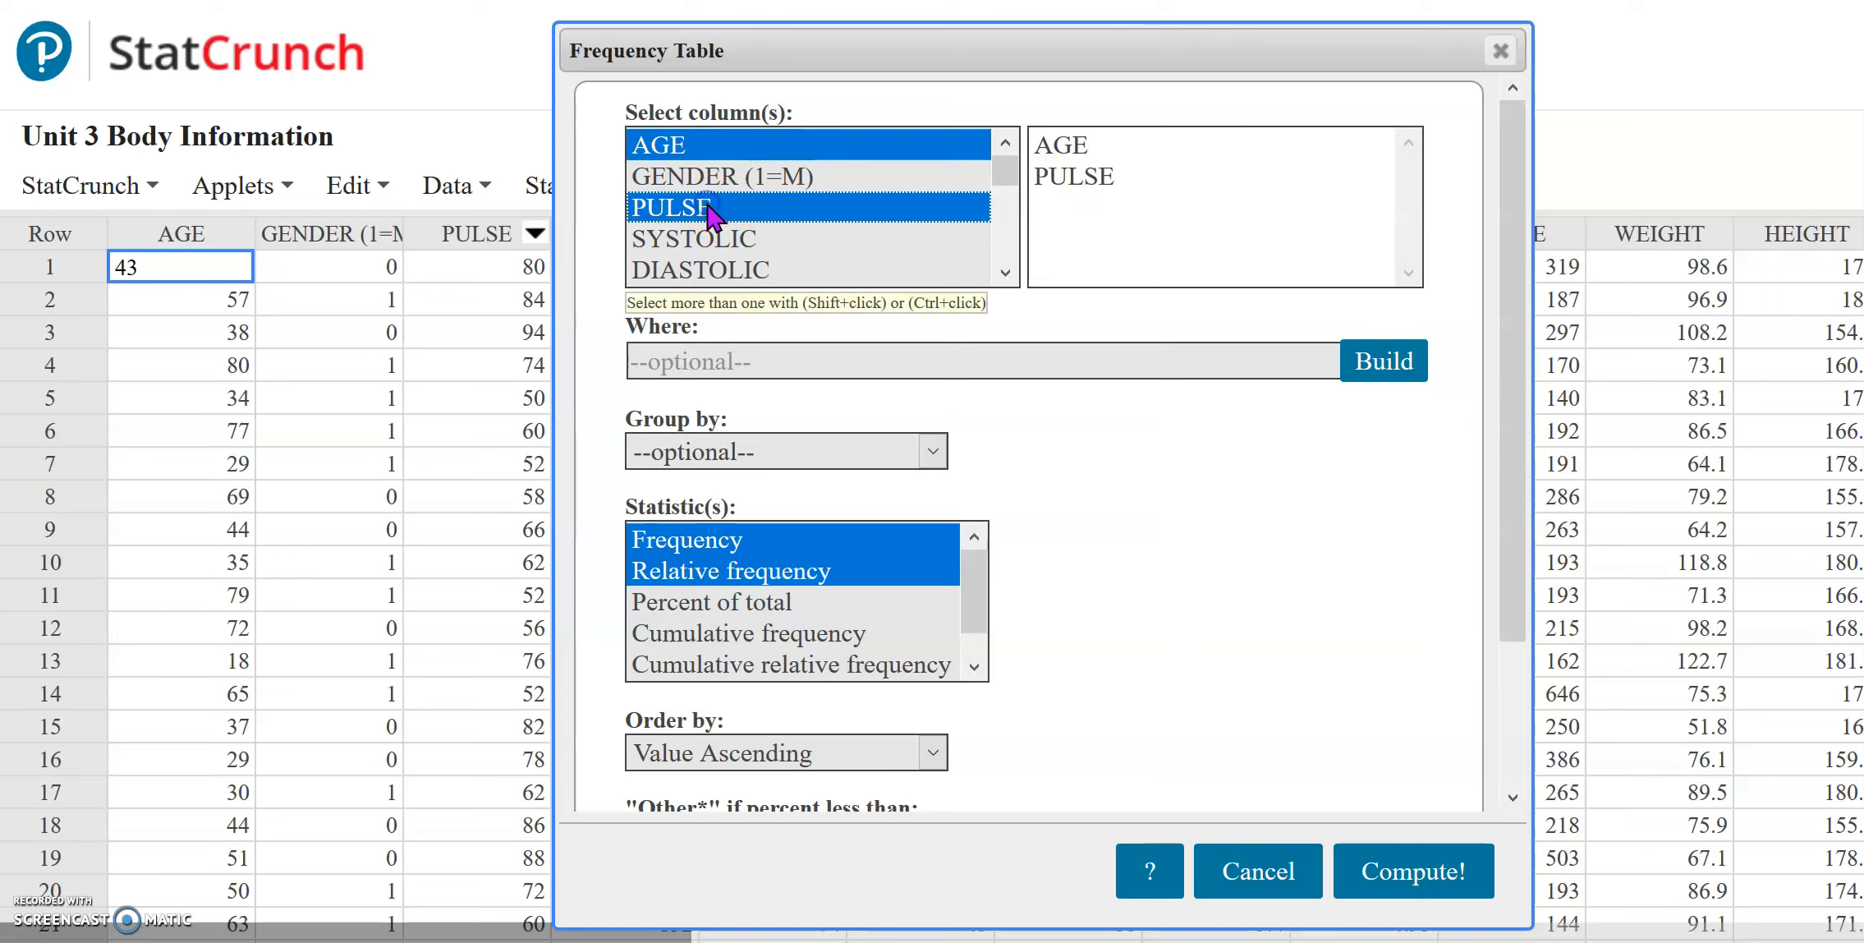
pyautogui.keyDown('ctrl'); pyautogui.click(706, 184); pyautogui.keyUp('ctrl')
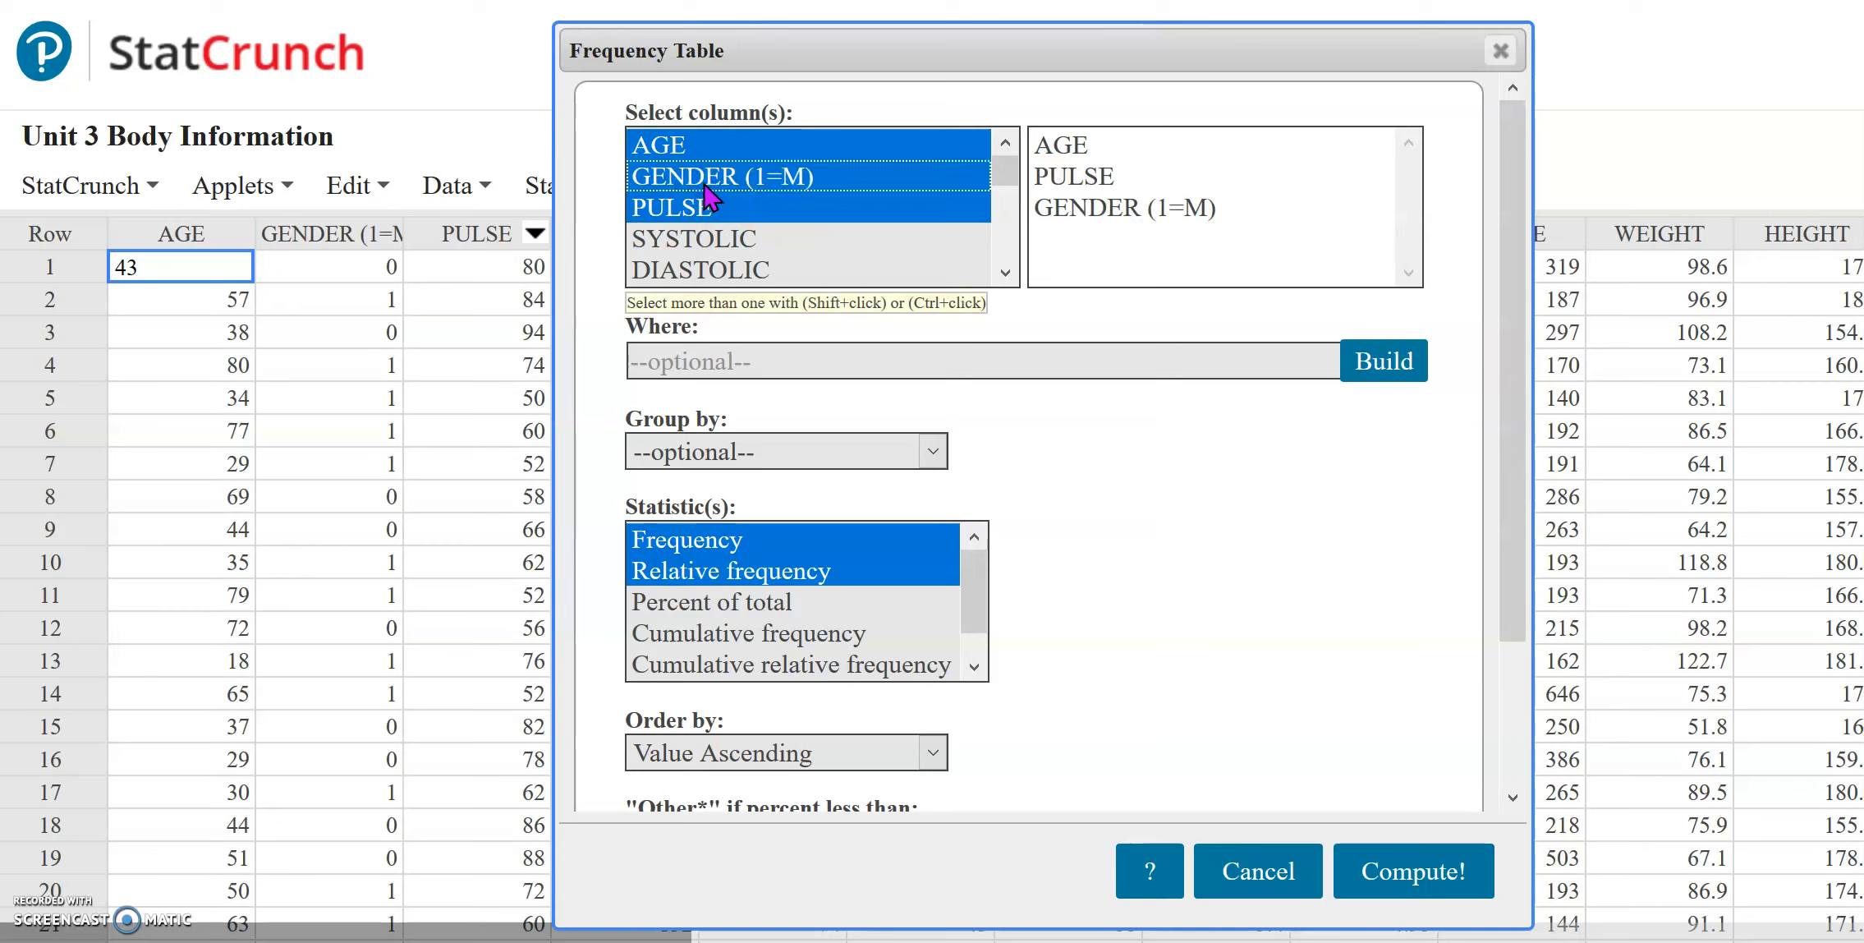
pyautogui.keyDown('ctrl'); pyautogui.click(694, 177); pyautogui.keyUp('ctrl')
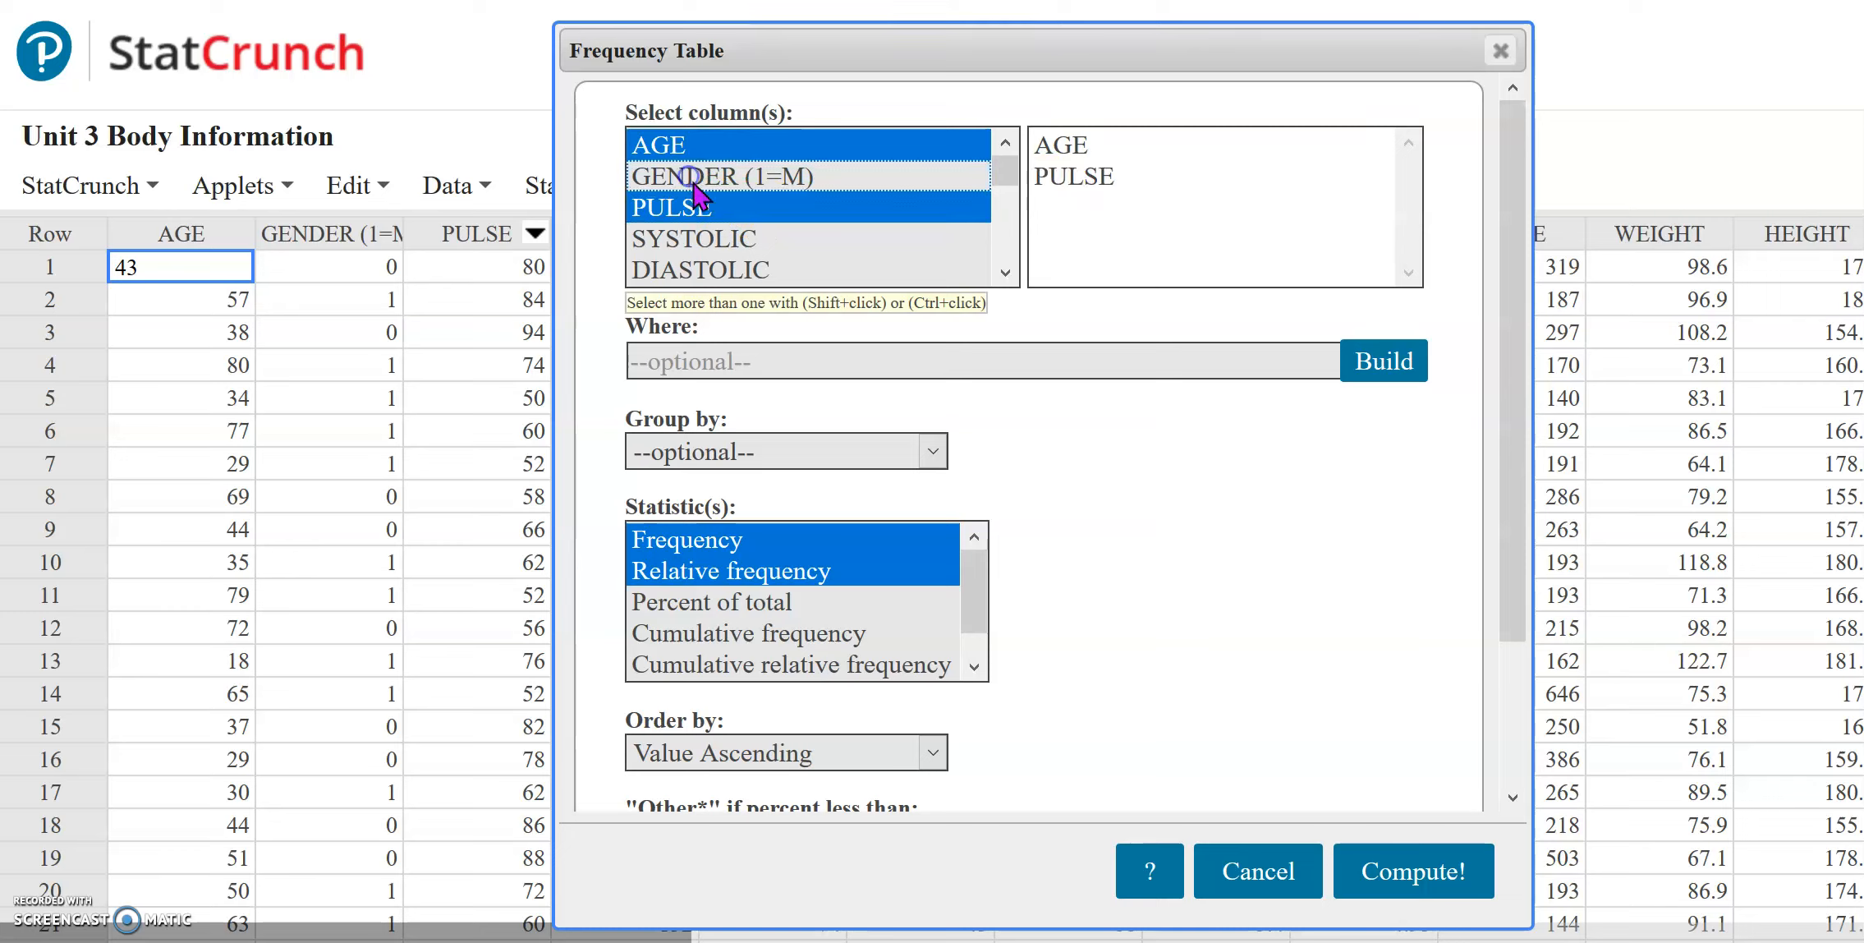
pyautogui.keyDown('ctrl'); pyautogui.click(711, 207); pyautogui.keyUp('ctrl')
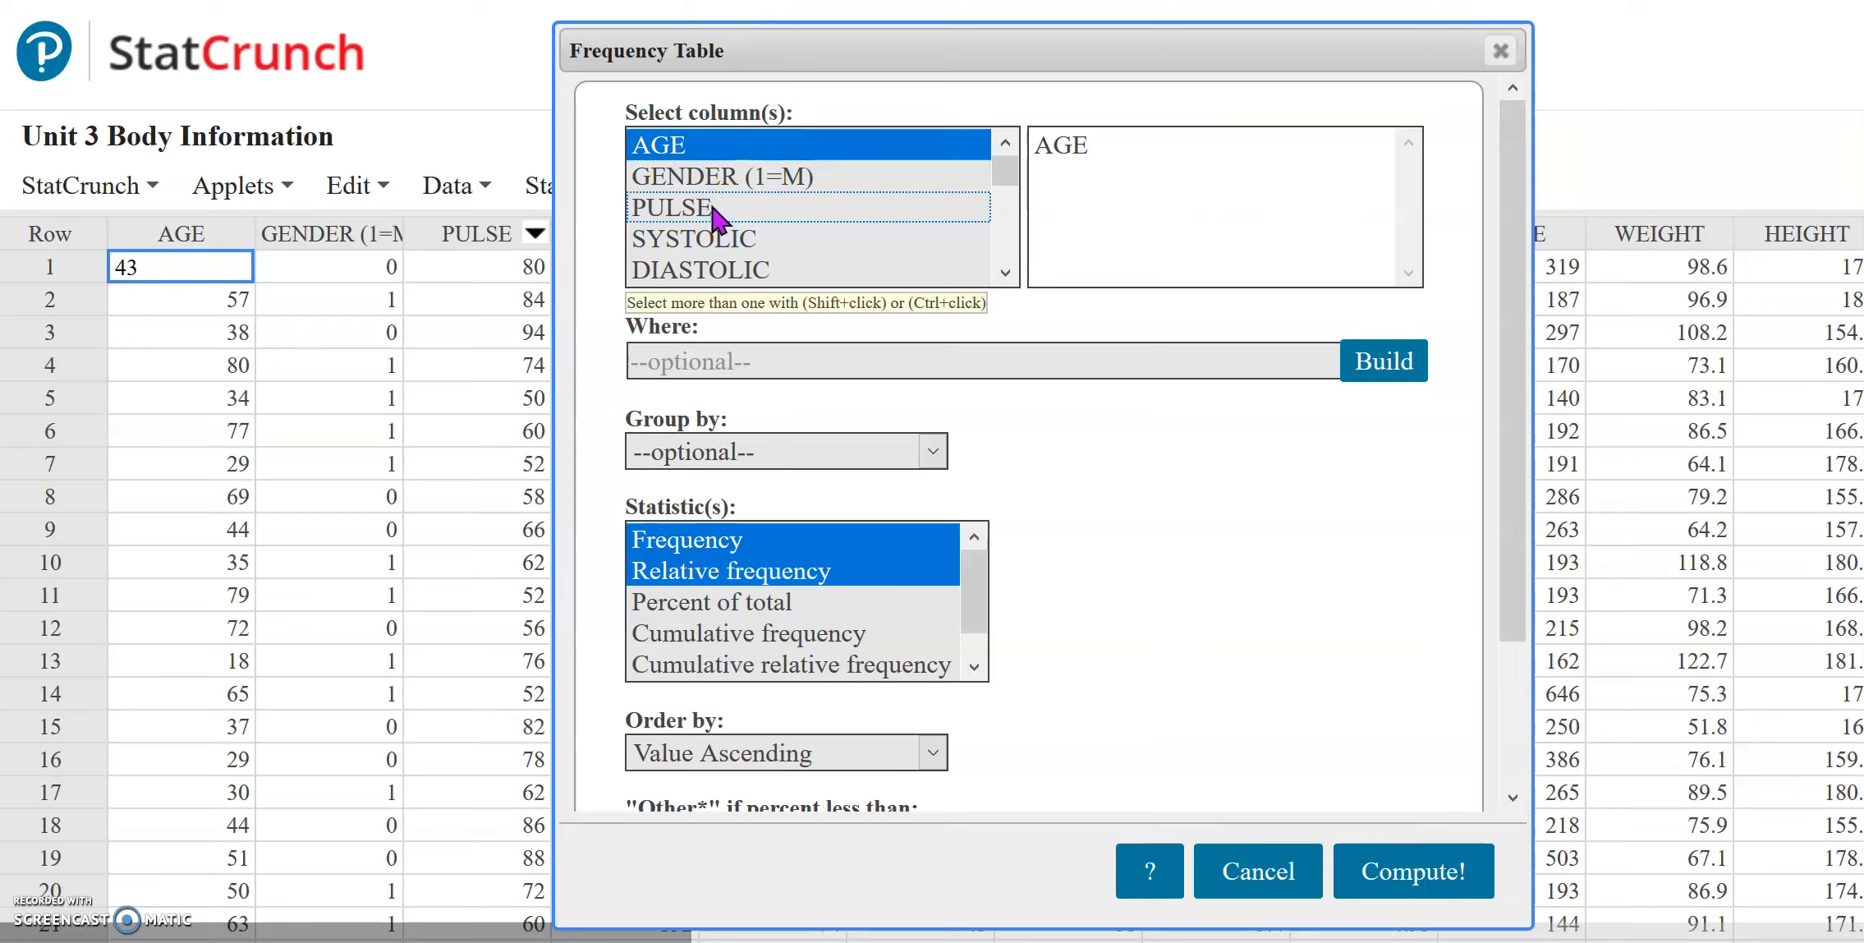
# Step: Choose Frequency and Cumulative frequency as the statistics for the AGE frequency table
pyautogui.click(1082, 523)
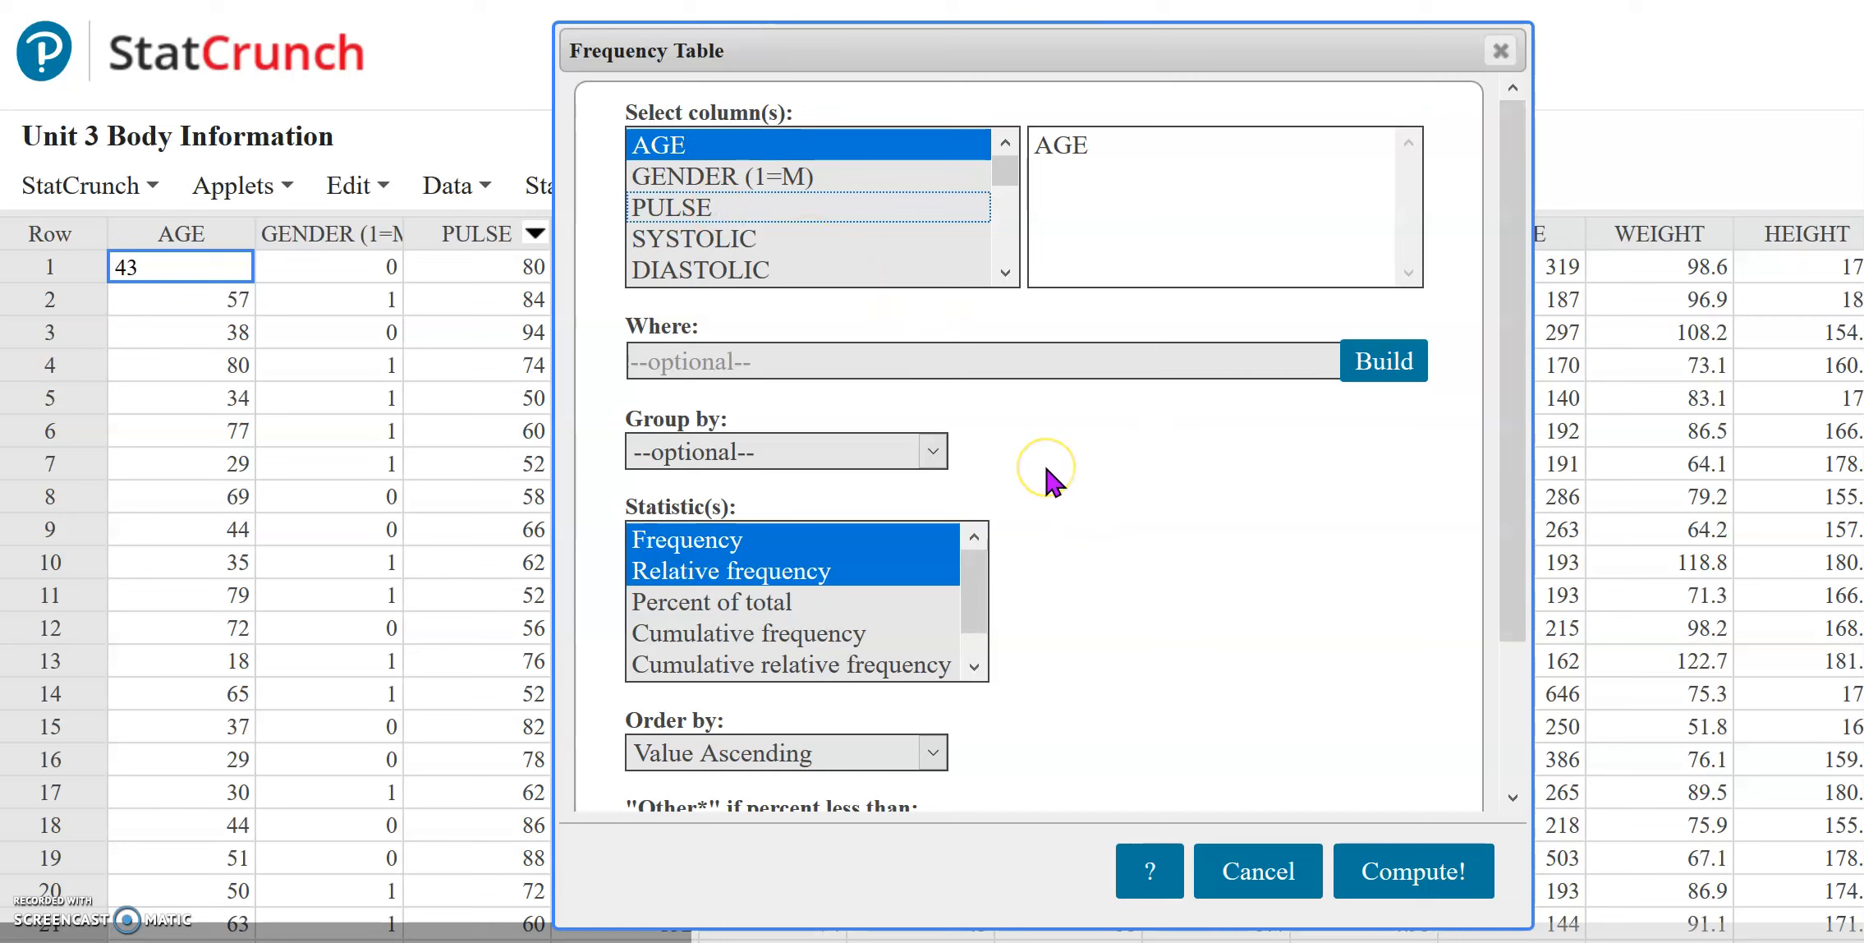
pyautogui.scroll(-2, 1183, 411)
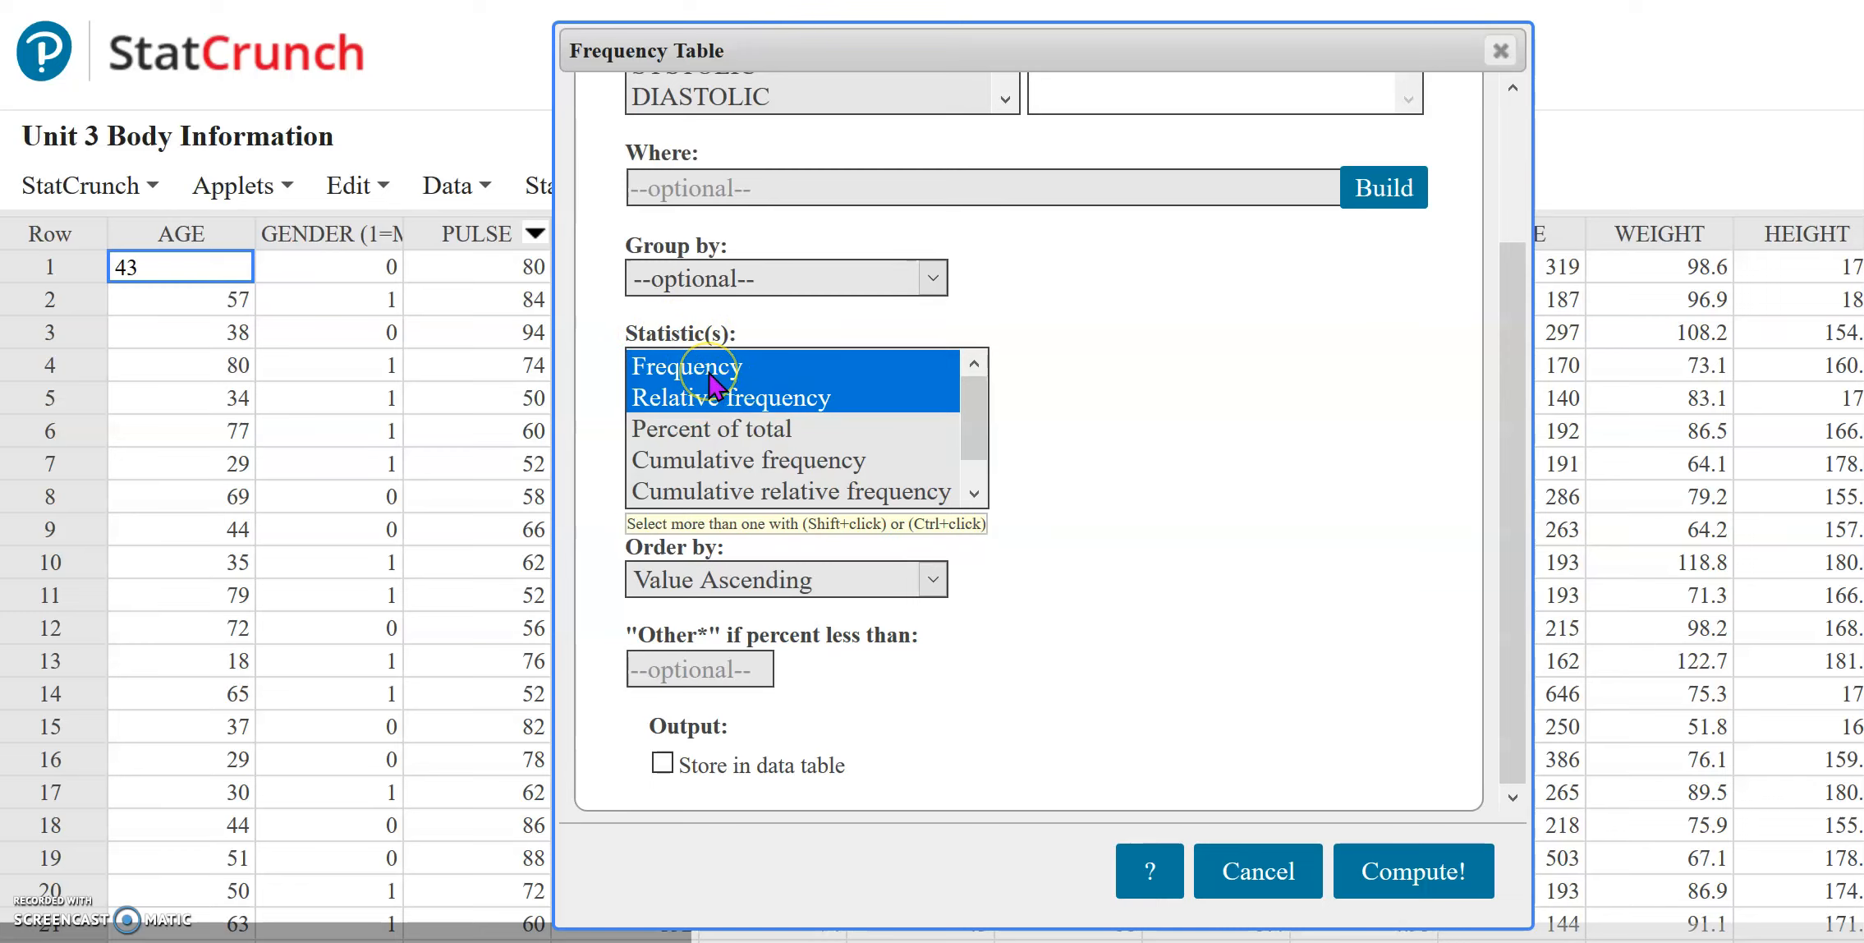
pyautogui.click(733, 397)
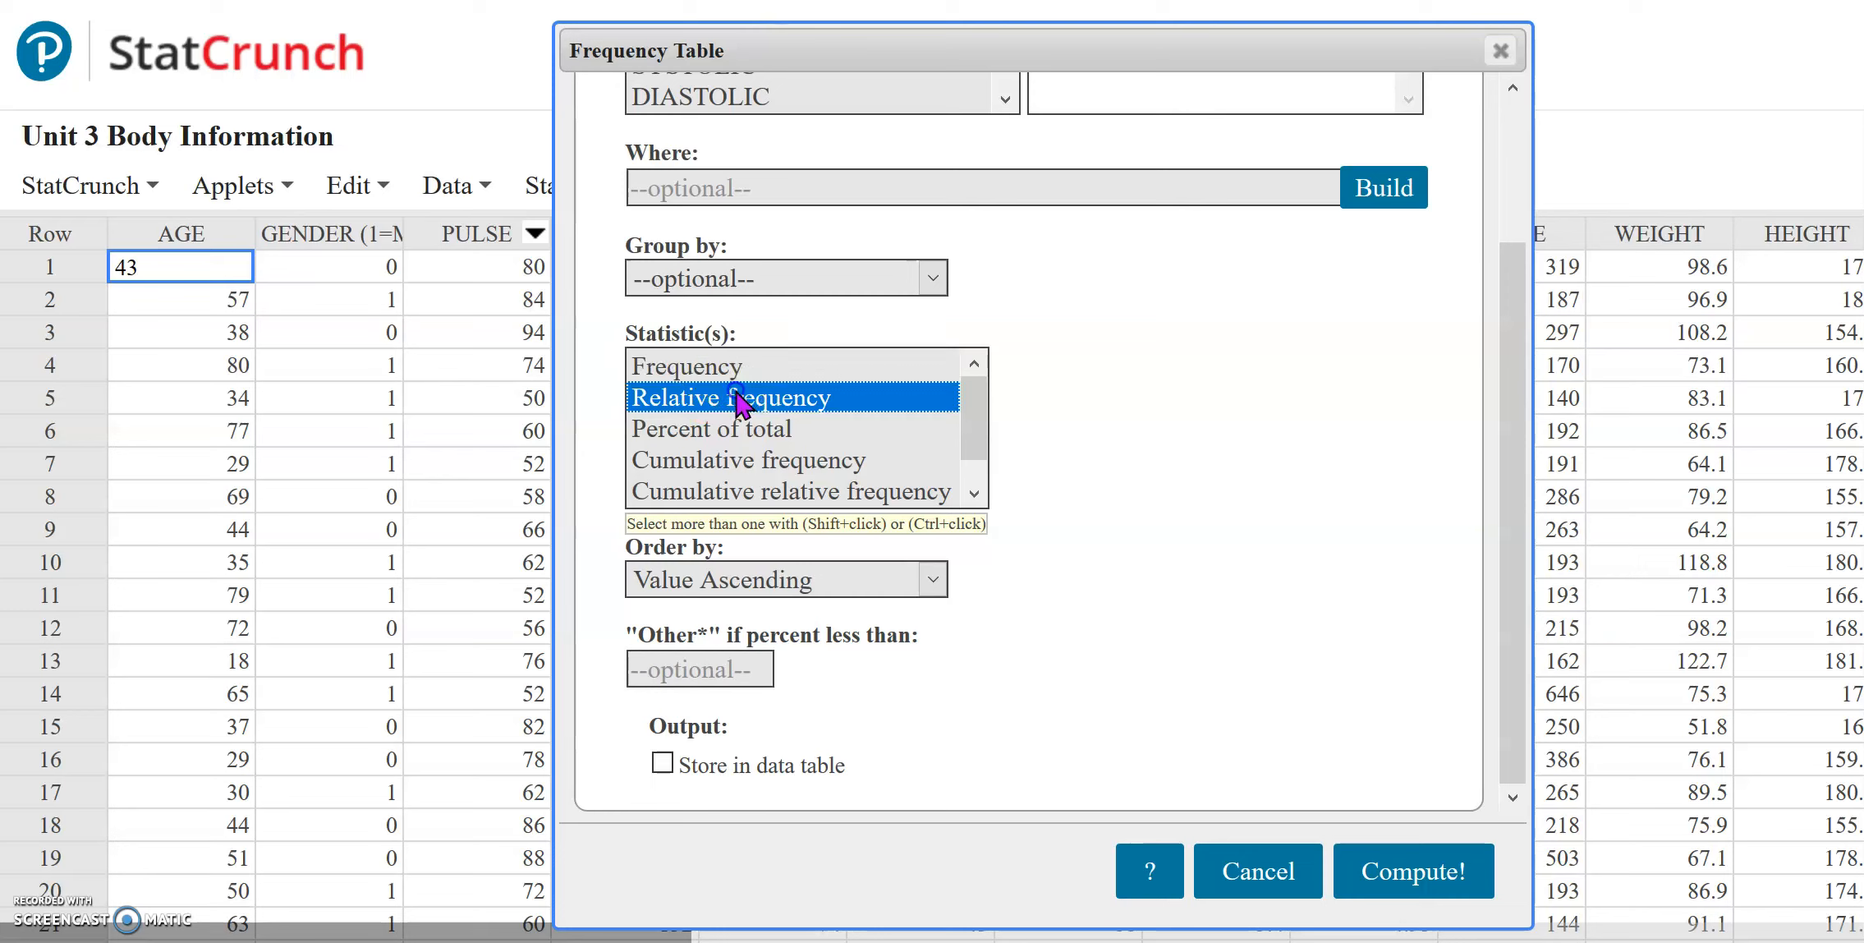
pyautogui.click(727, 366)
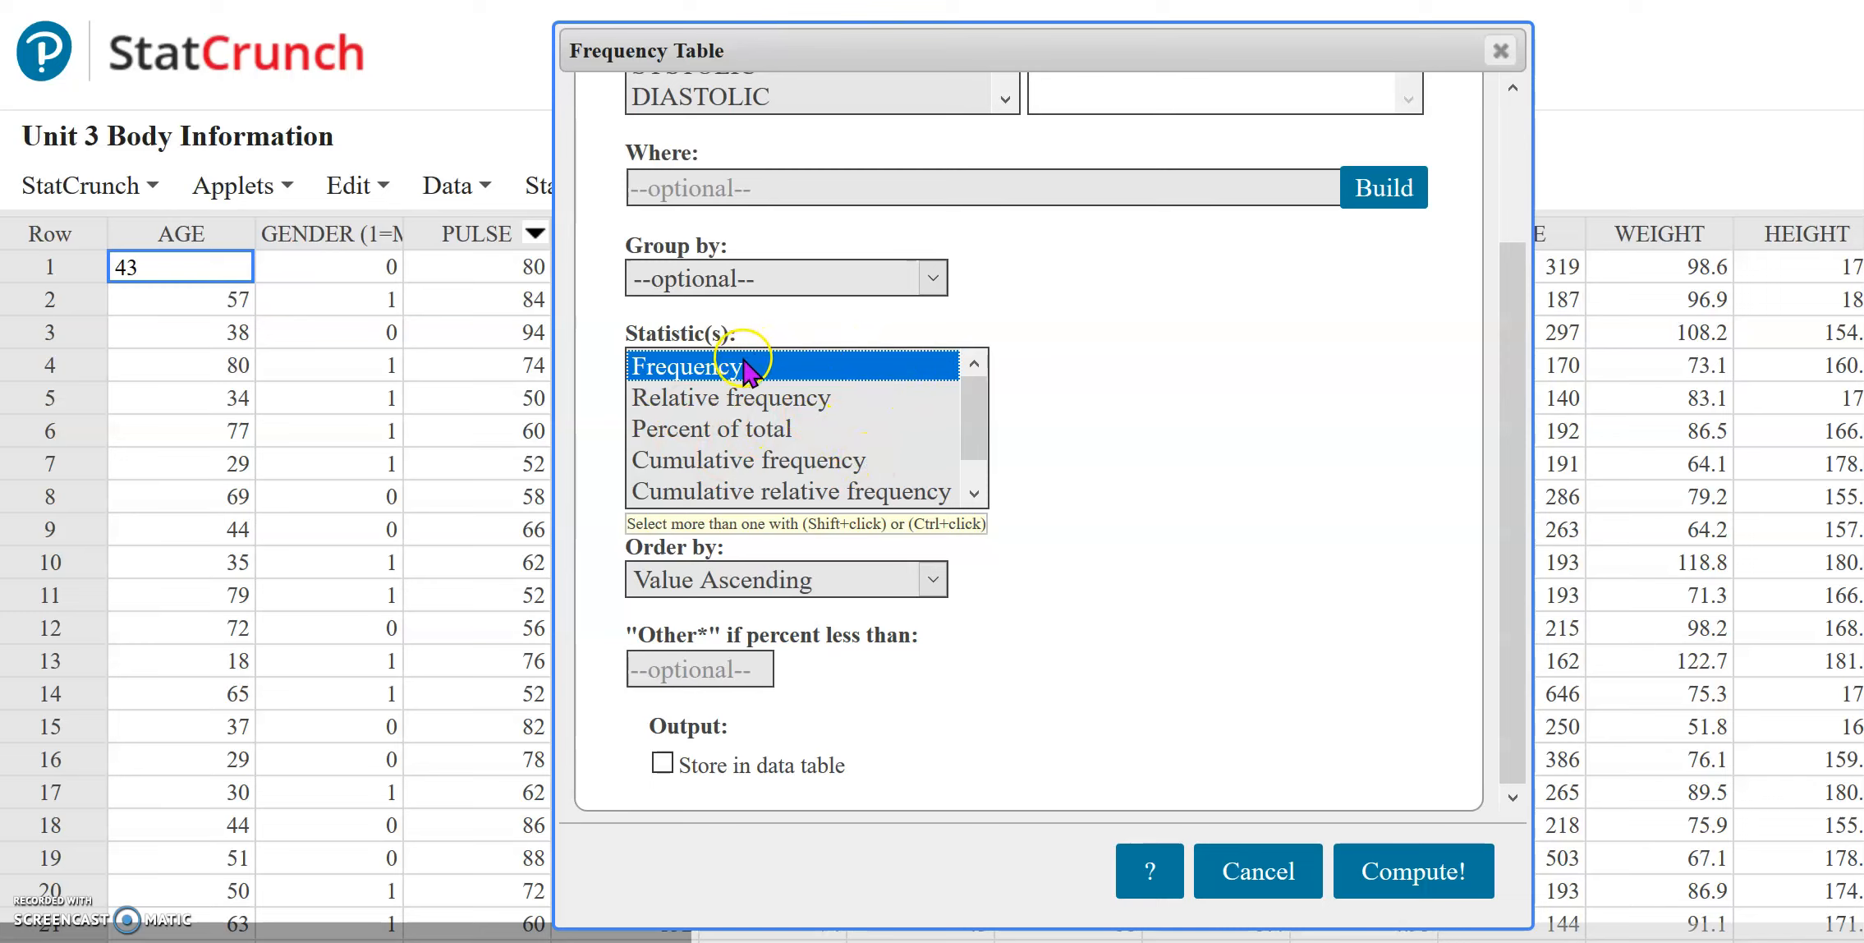
pyautogui.keyDown('ctrl'); pyautogui.click(790, 466); pyautogui.keyUp('ctrl')
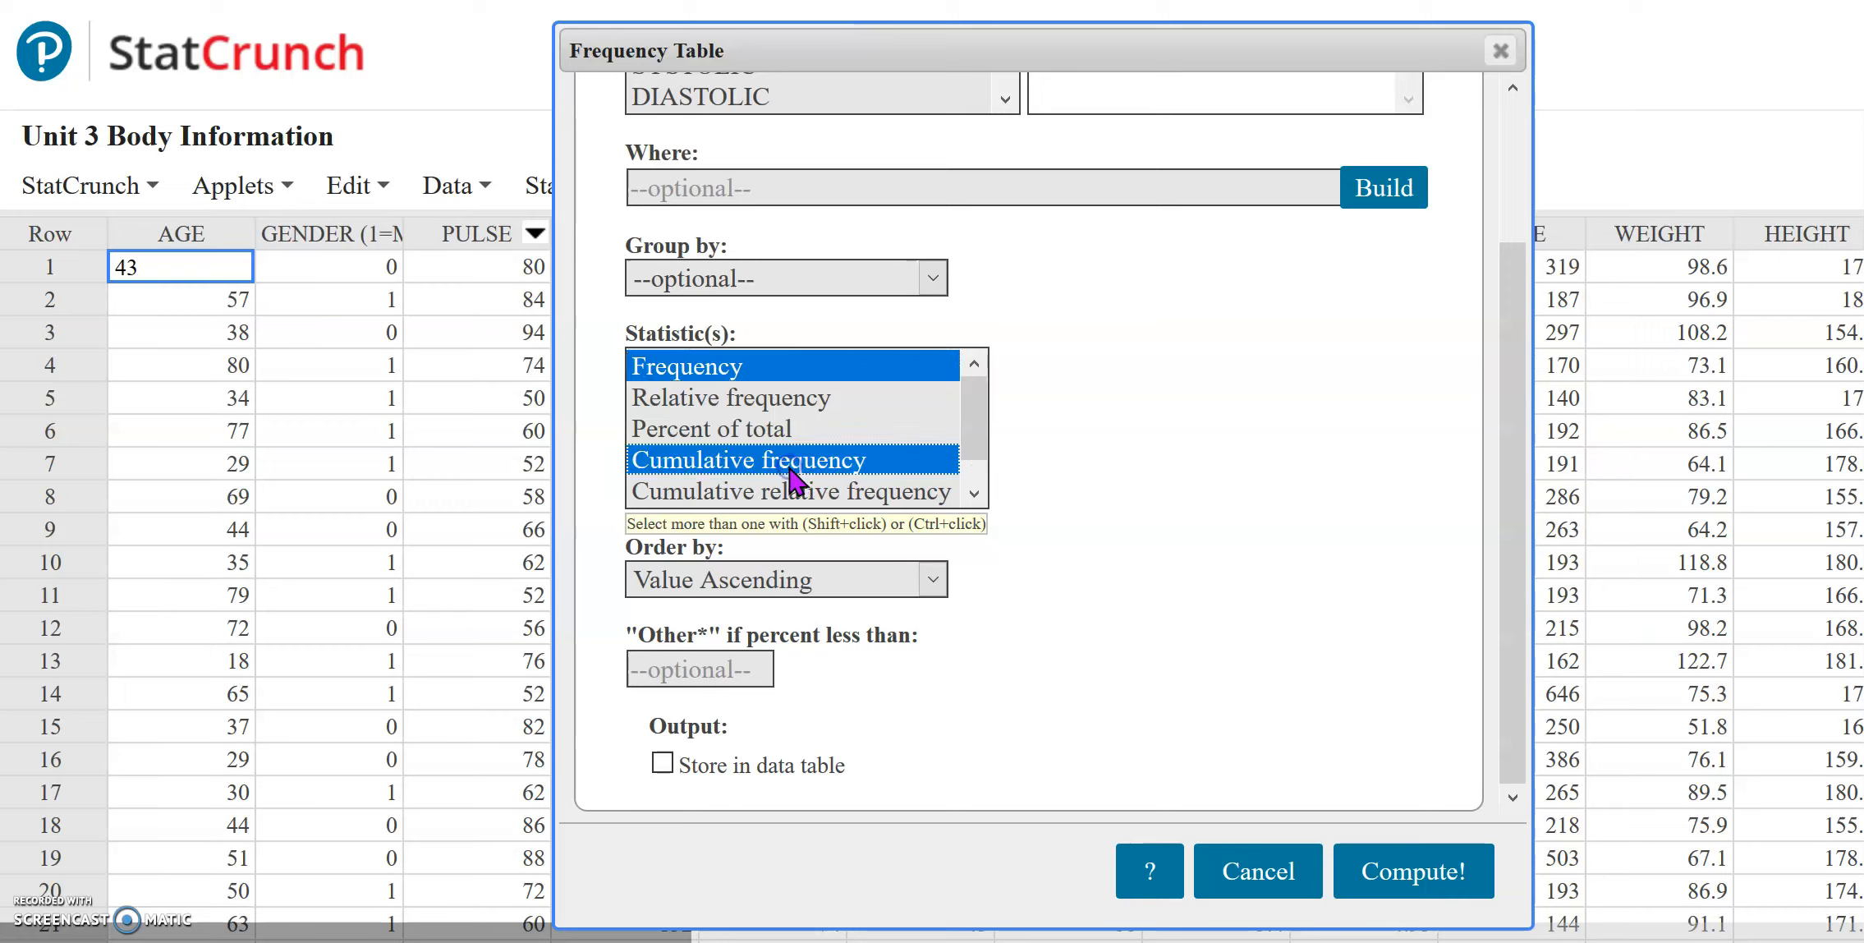
pyautogui.scroll(-1, 743, 427)
pyautogui.scroll(1, 741, 394)
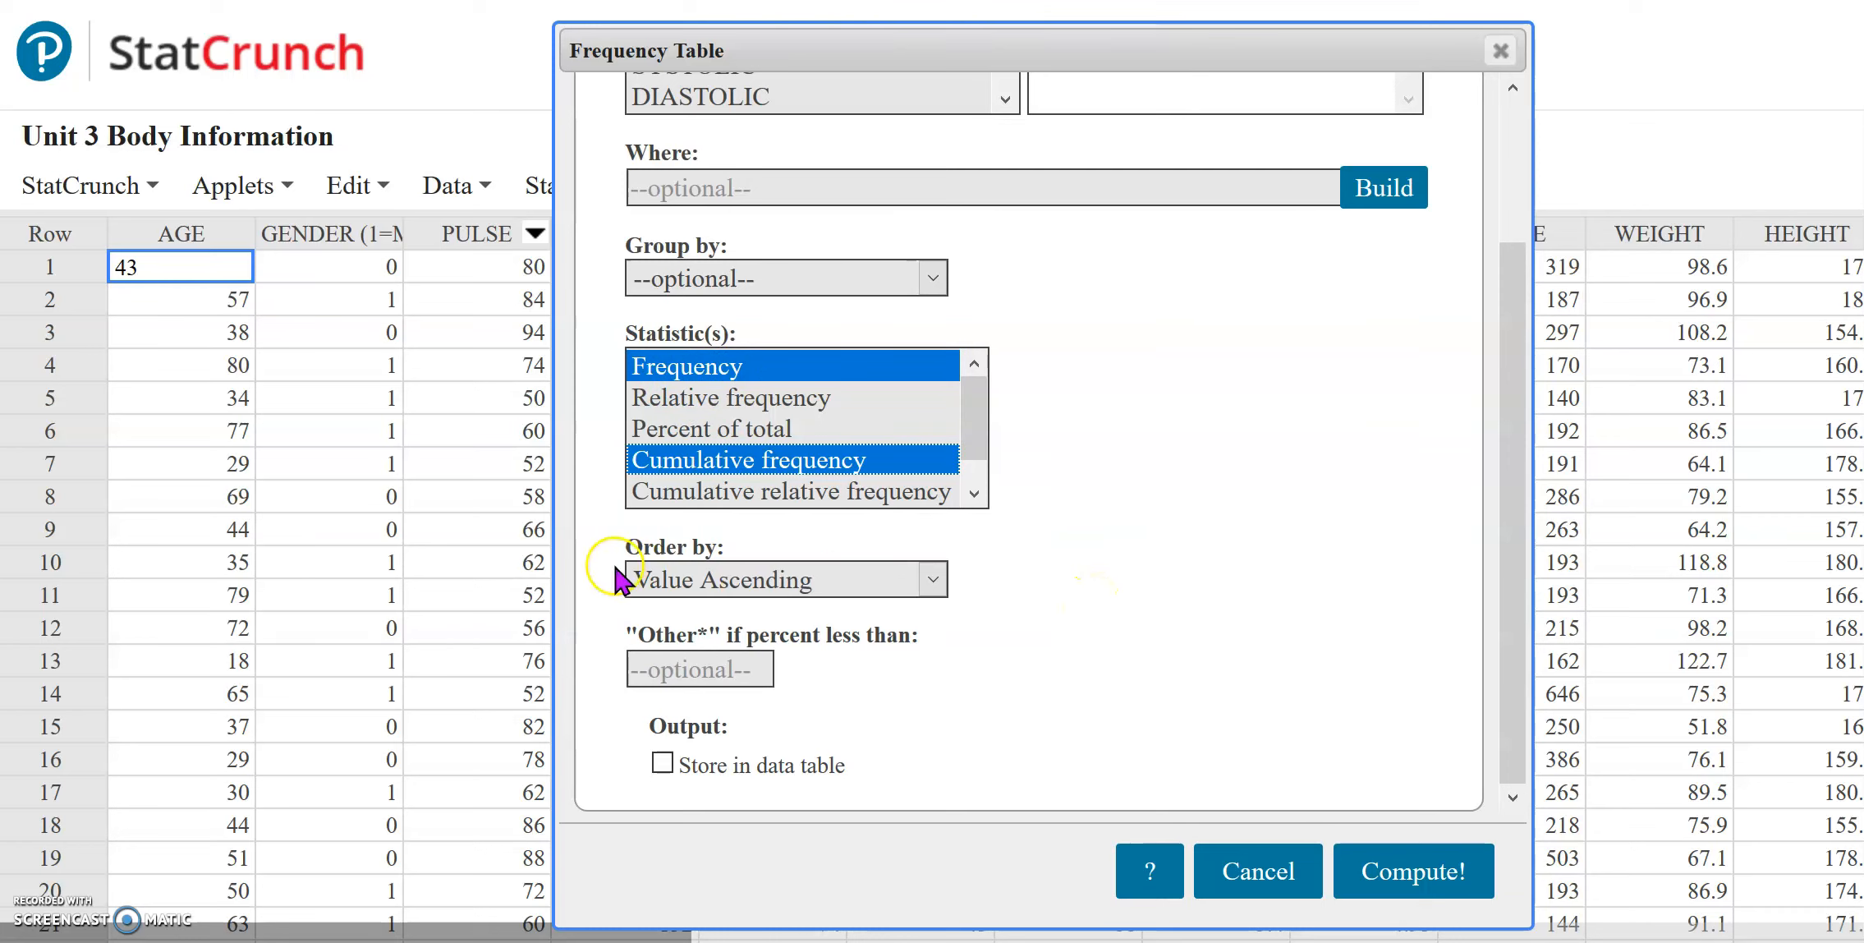
# Step: Order the table by Value Ascending and compute it with binning turned on for AGE
pyautogui.click(941, 581)
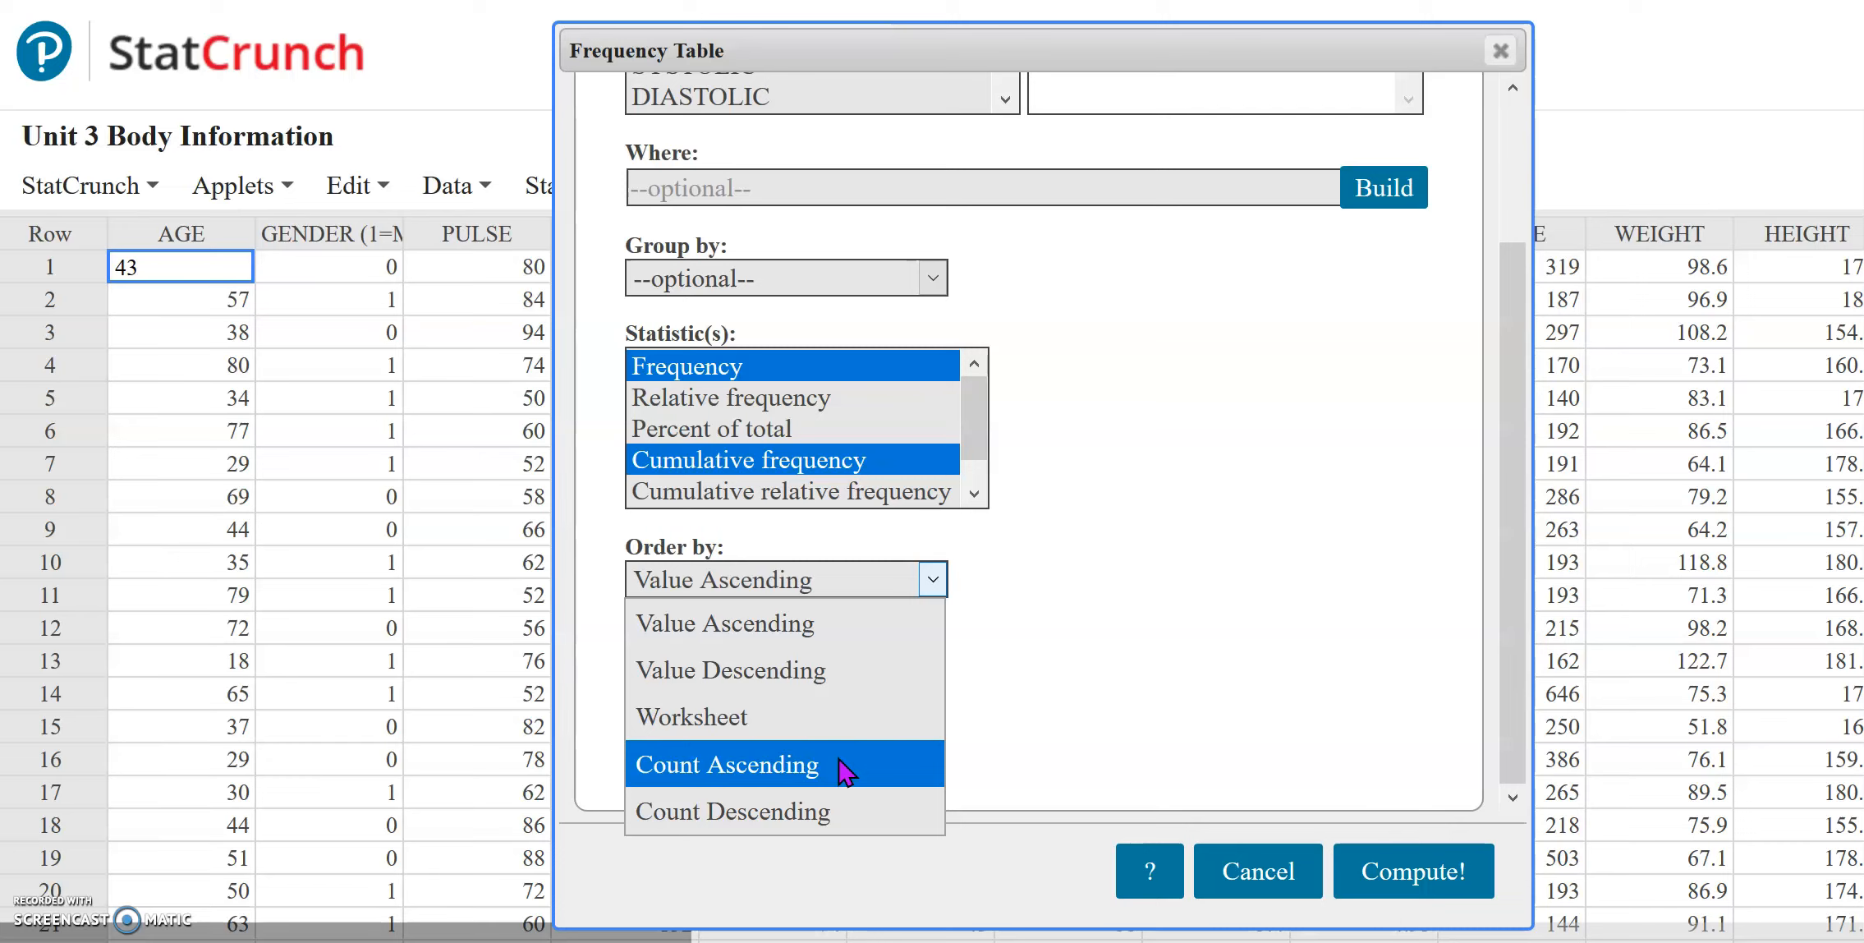
pyautogui.click(771, 624)
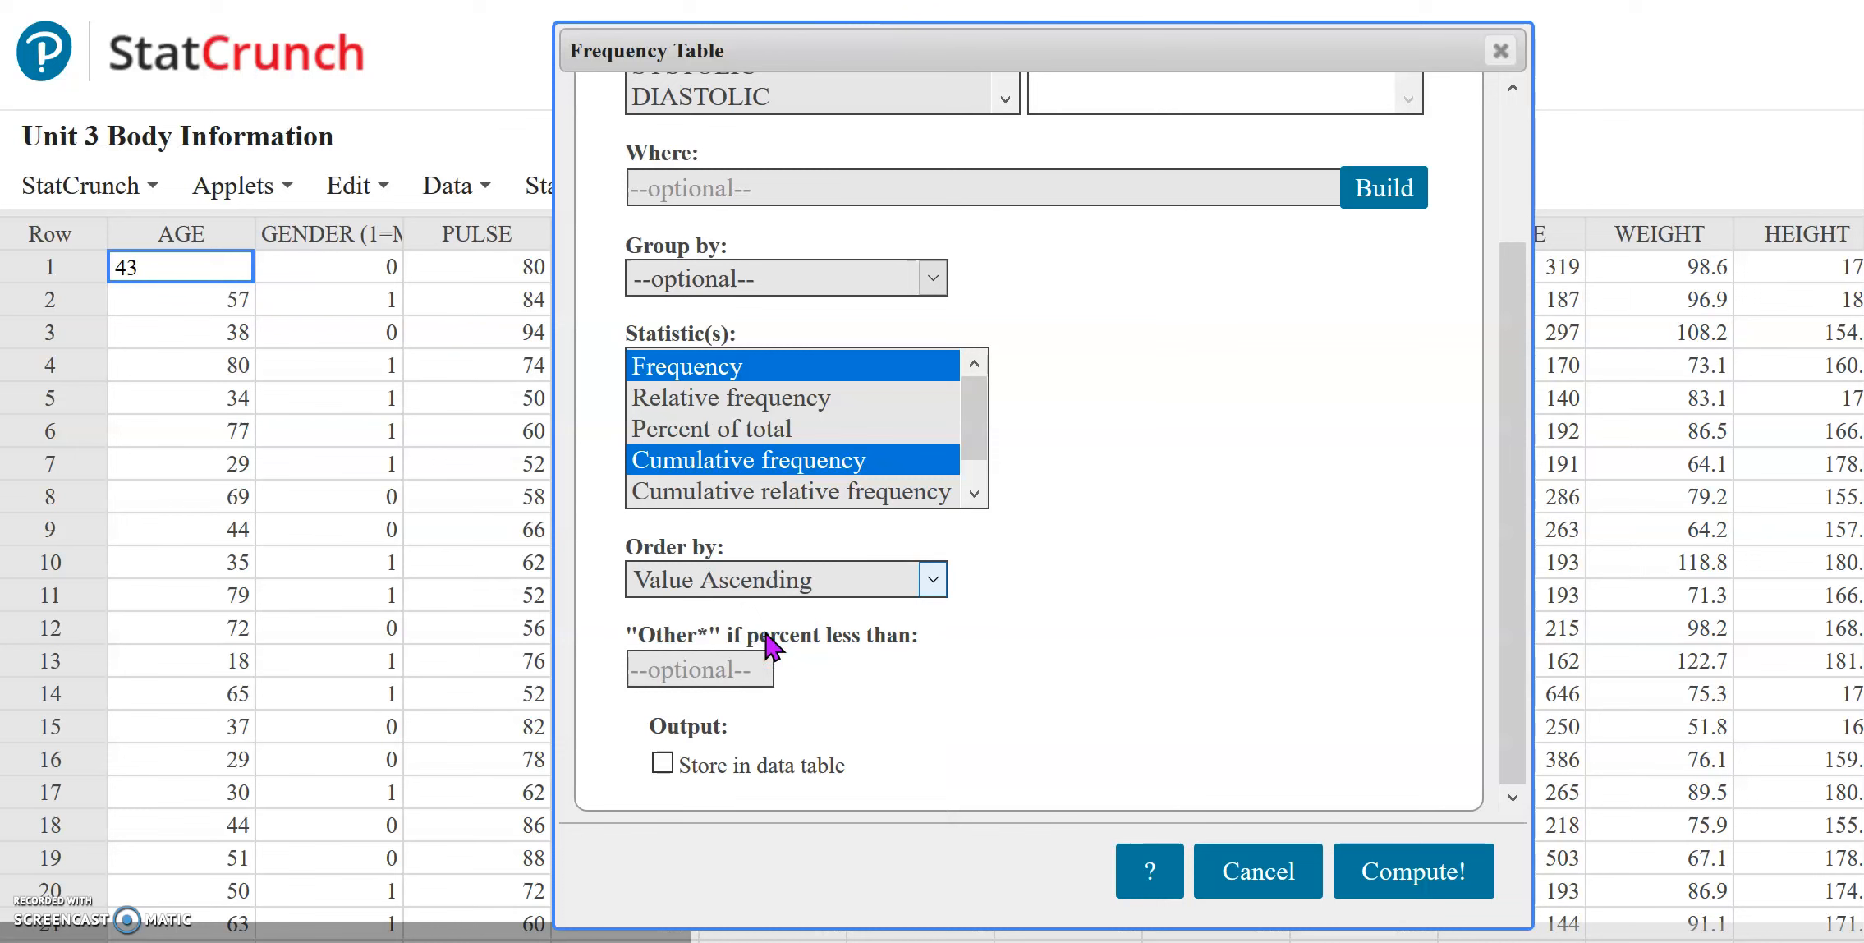
pyautogui.click(1417, 879)
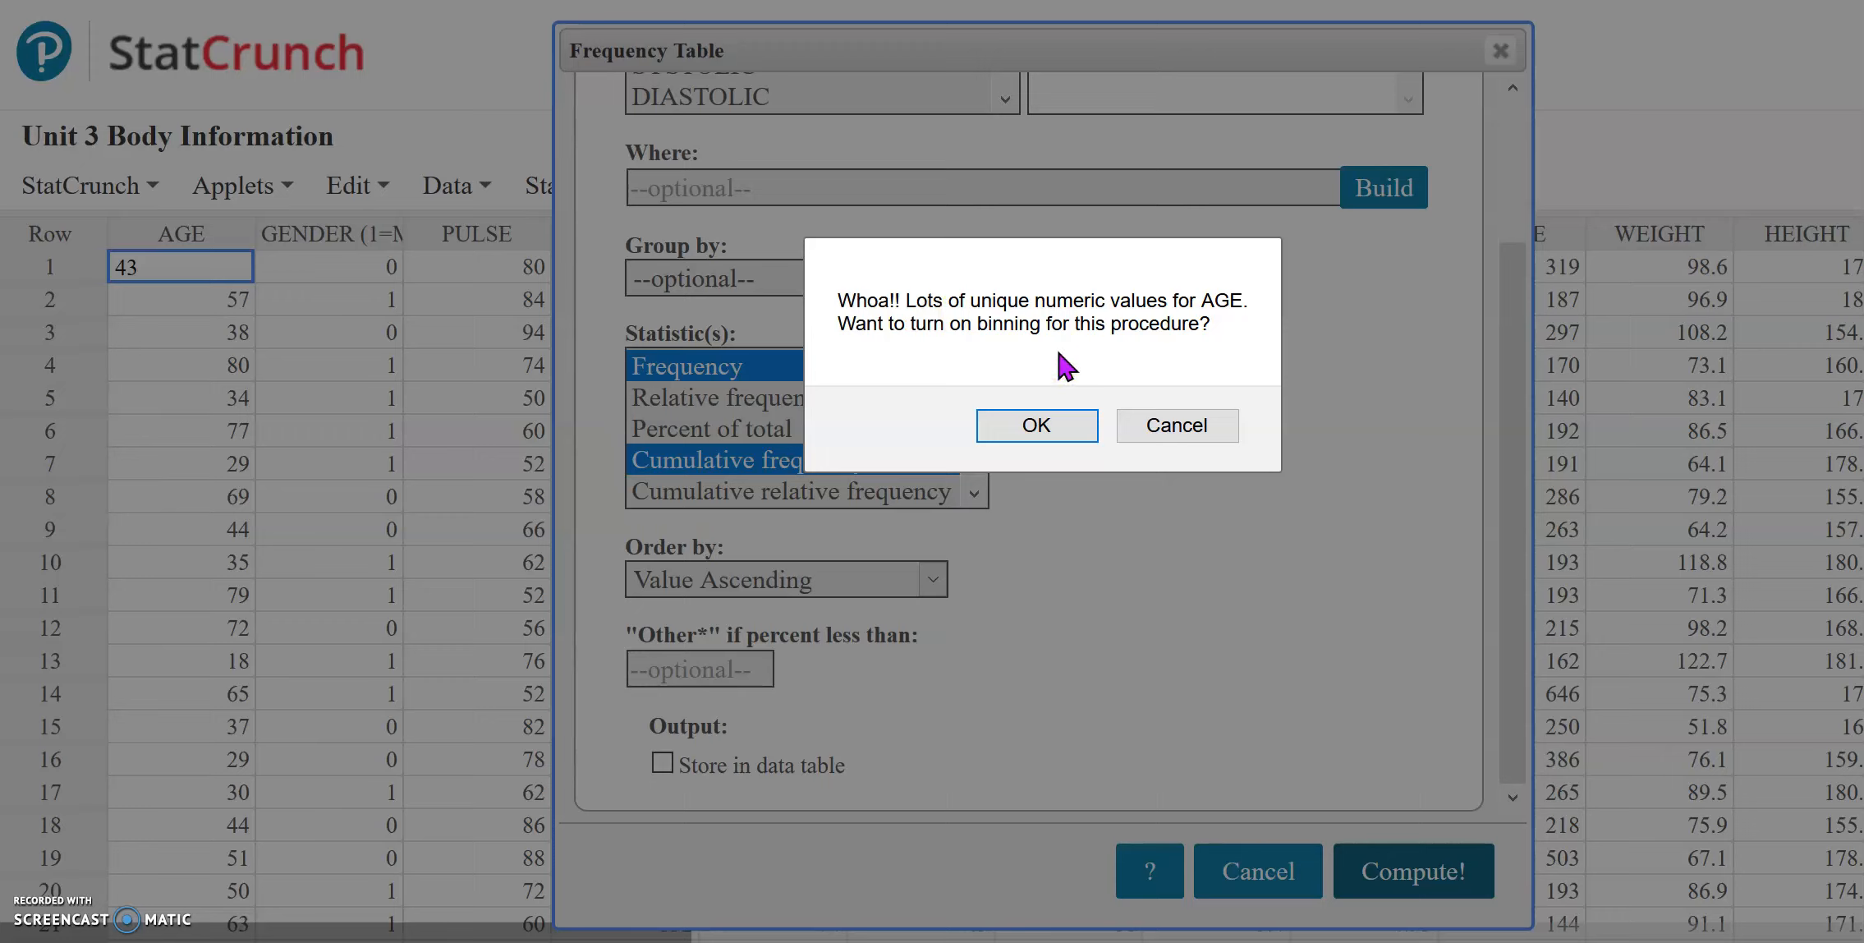
pyautogui.click(1051, 427)
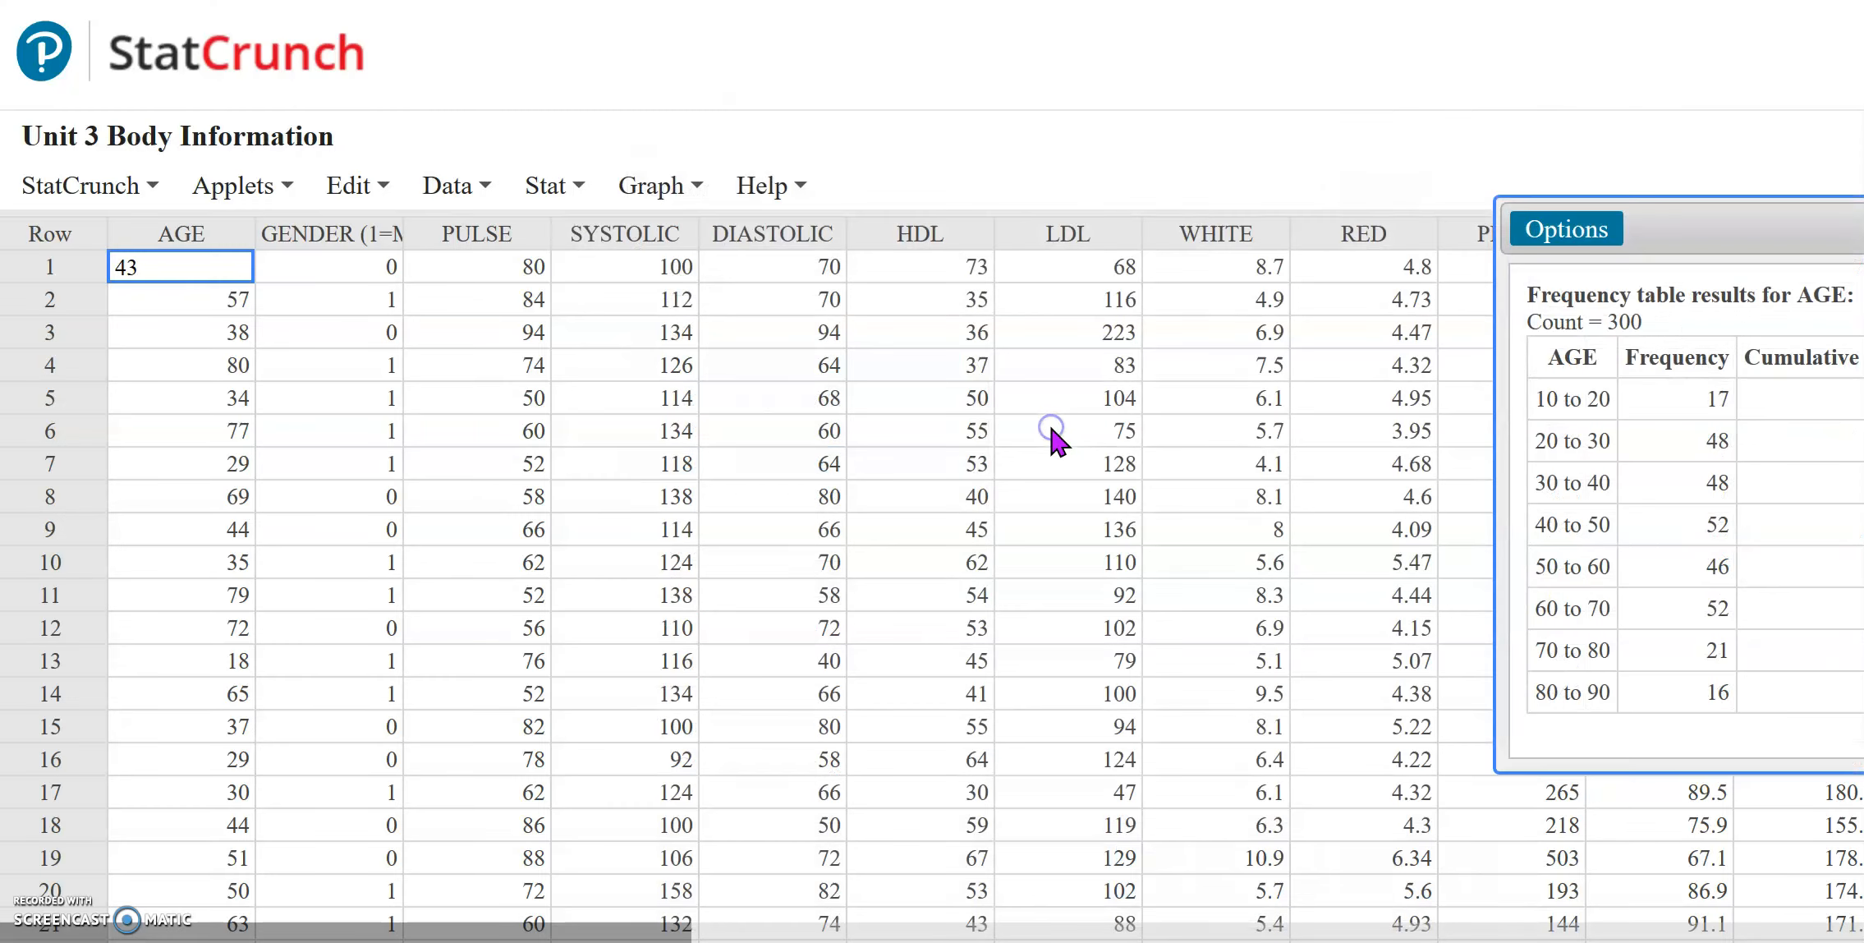
pyautogui.moveTo(1694, 231); pyautogui.dragTo(750, 179)
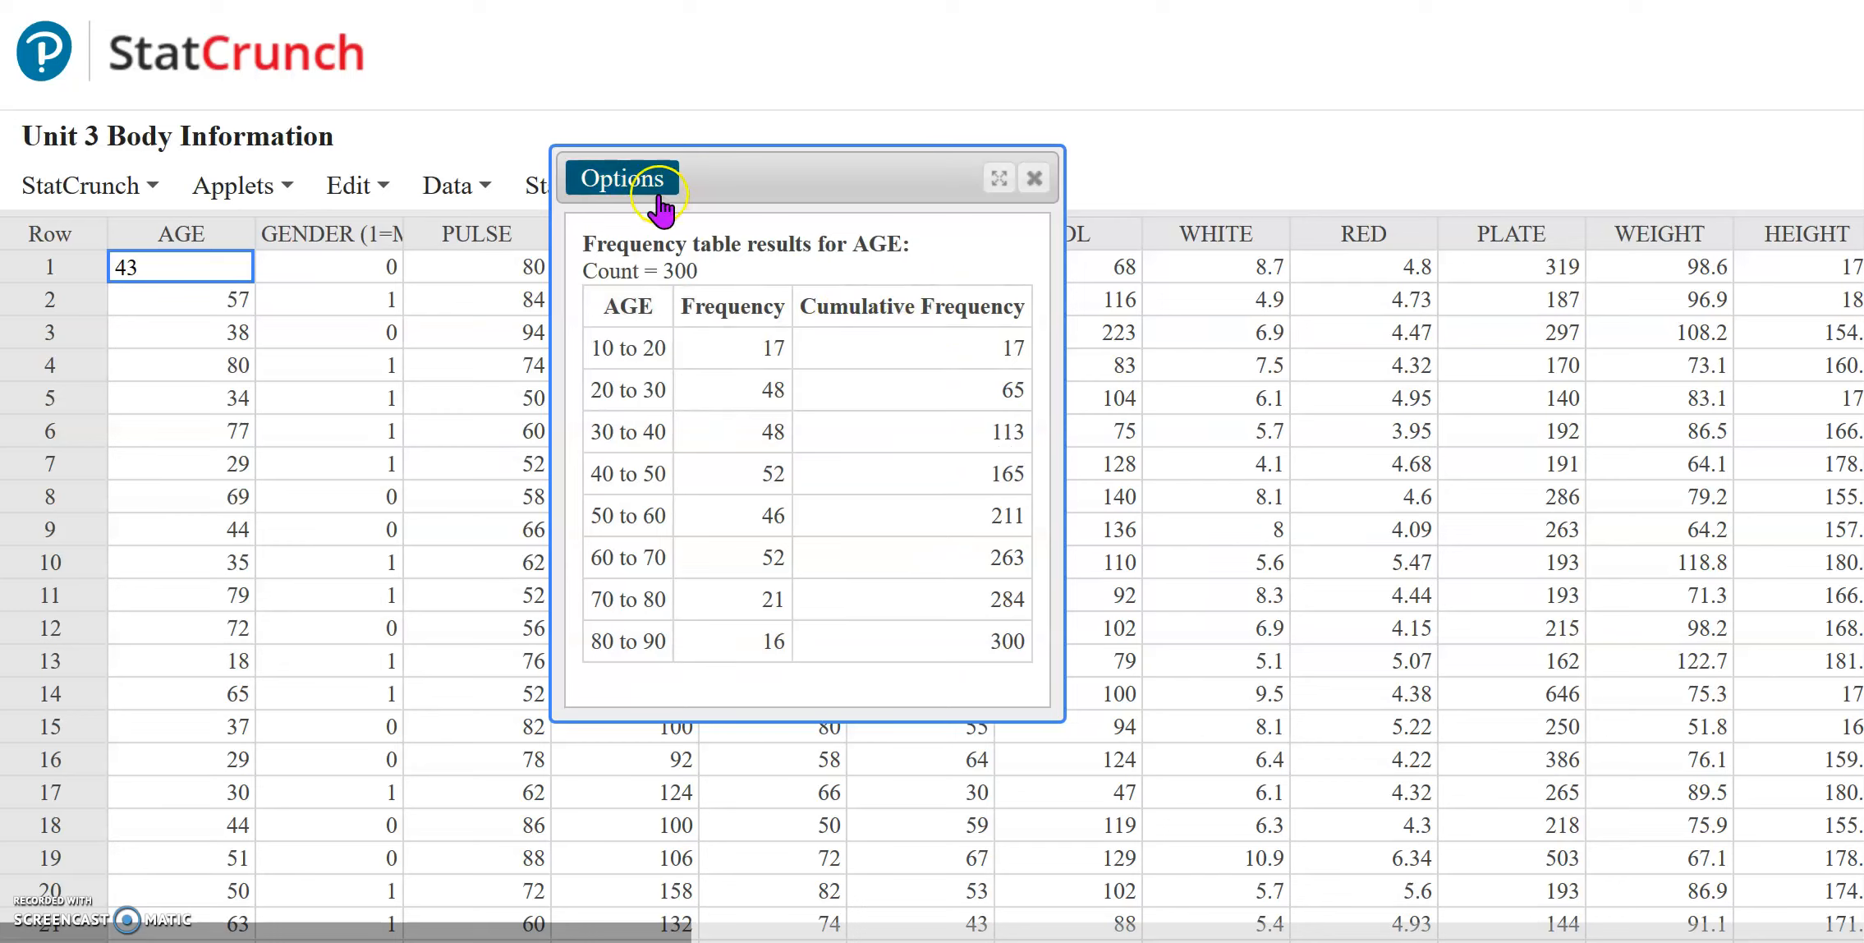
# Step: Recompute the AGE frequency table with Frequency and Relative frequency, using binning, and close the results
pyautogui.click(632, 189)
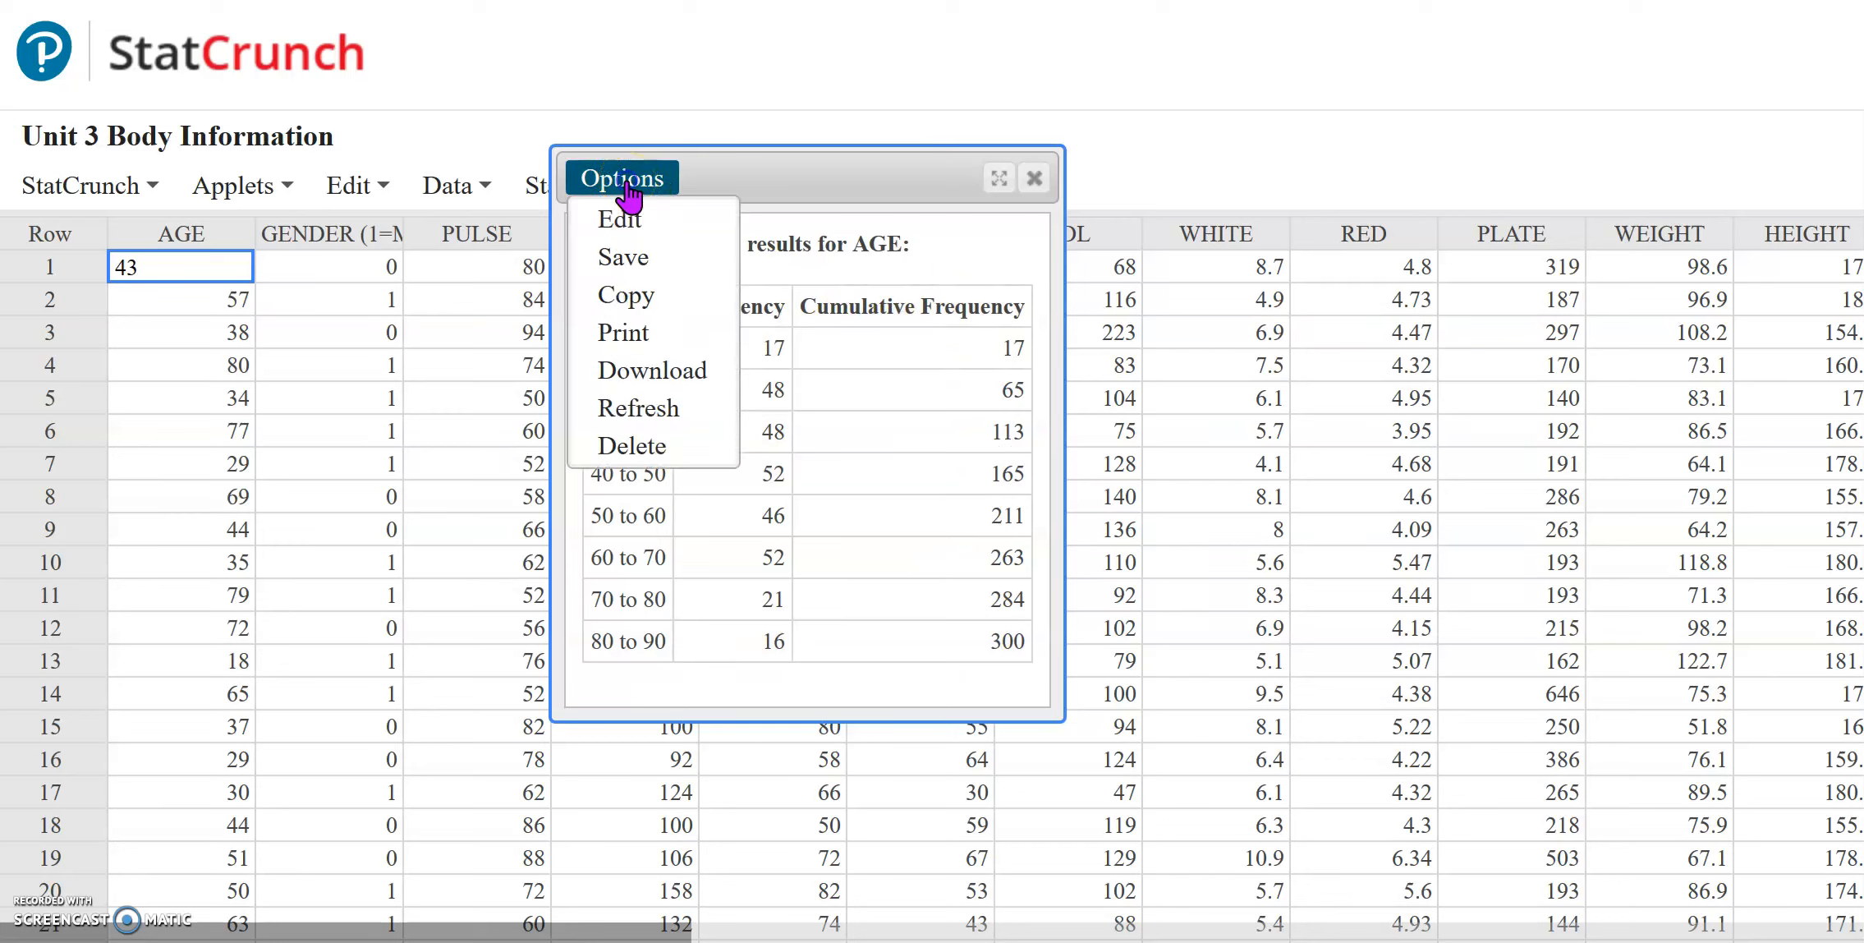
pyautogui.click(617, 223)
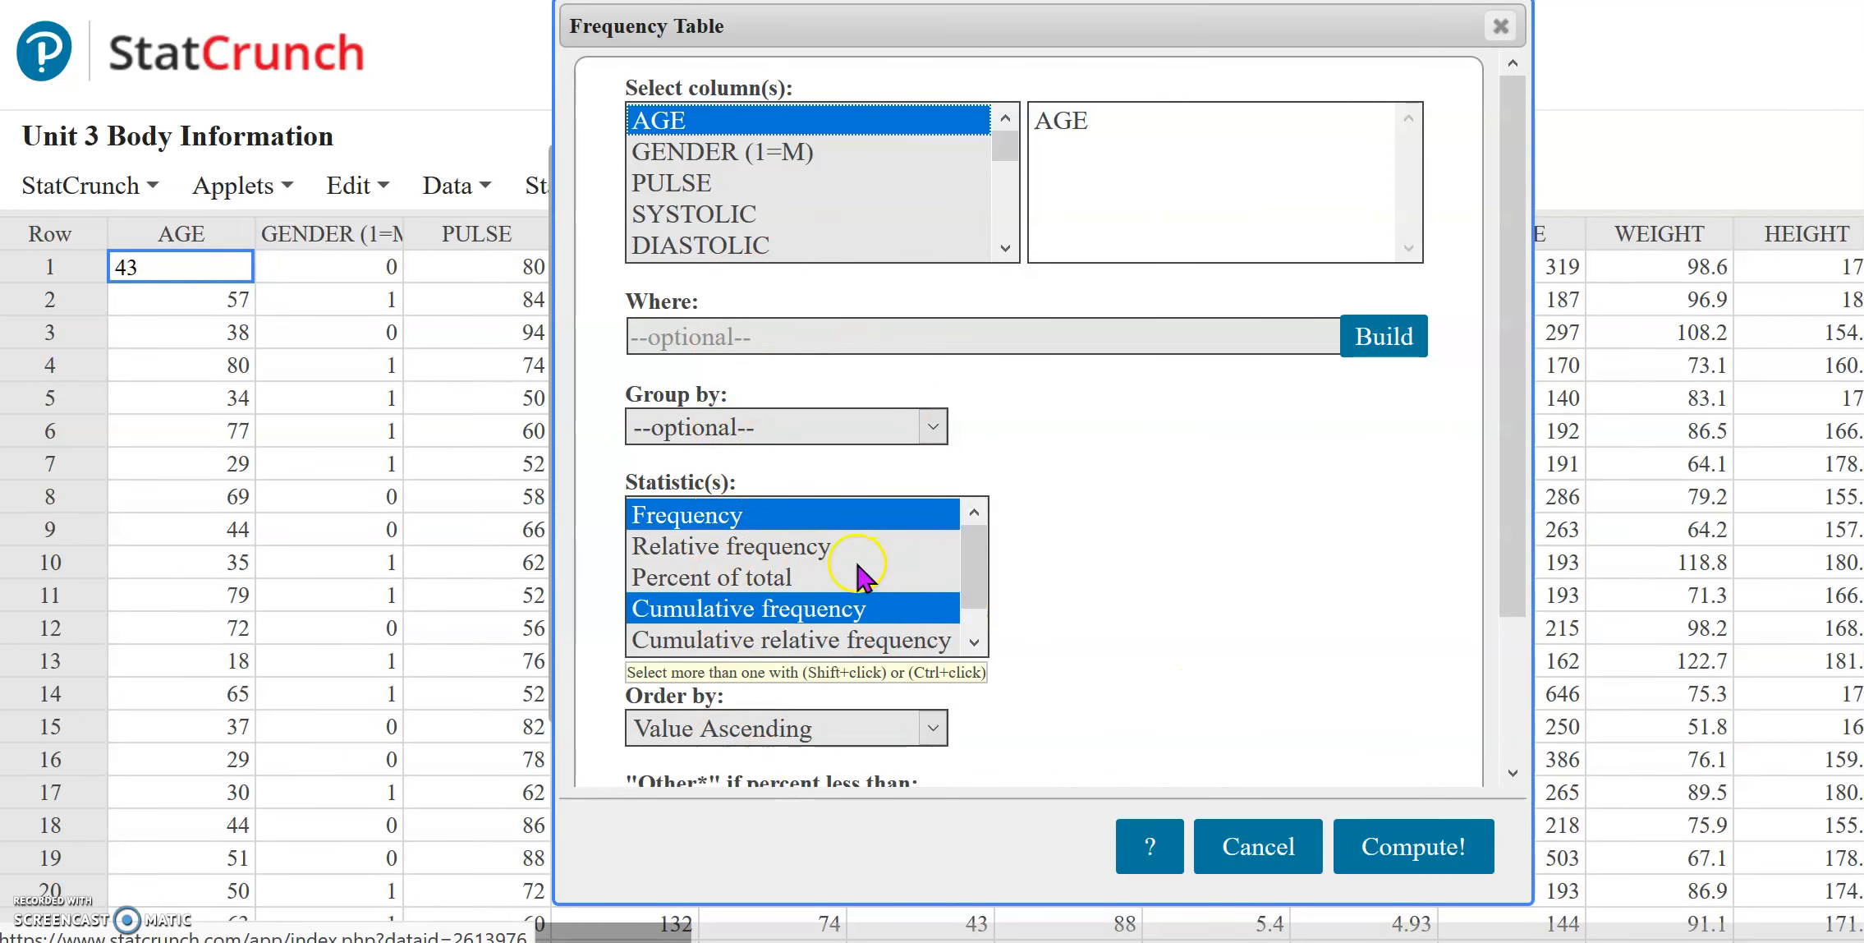
pyautogui.keyDown('ctrl'); pyautogui.click(804, 608); pyautogui.keyUp('ctrl')
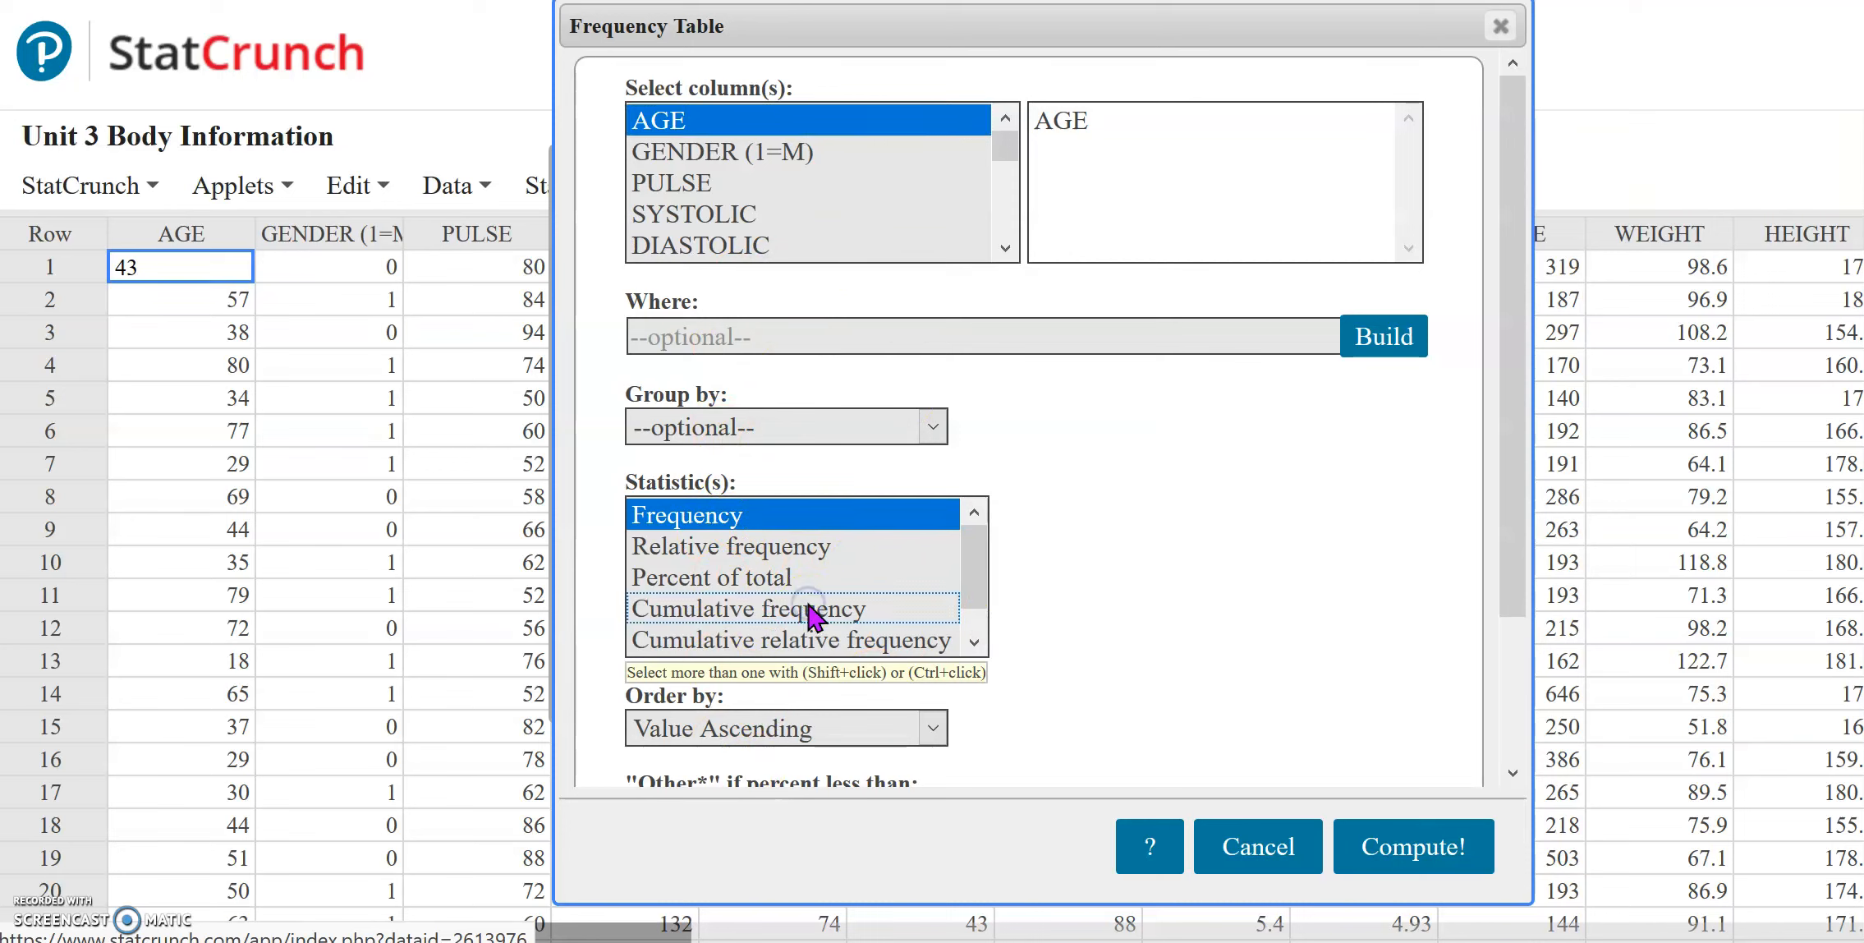
pyautogui.keyDown('ctrl'); pyautogui.click(747, 543); pyautogui.keyUp('ctrl')
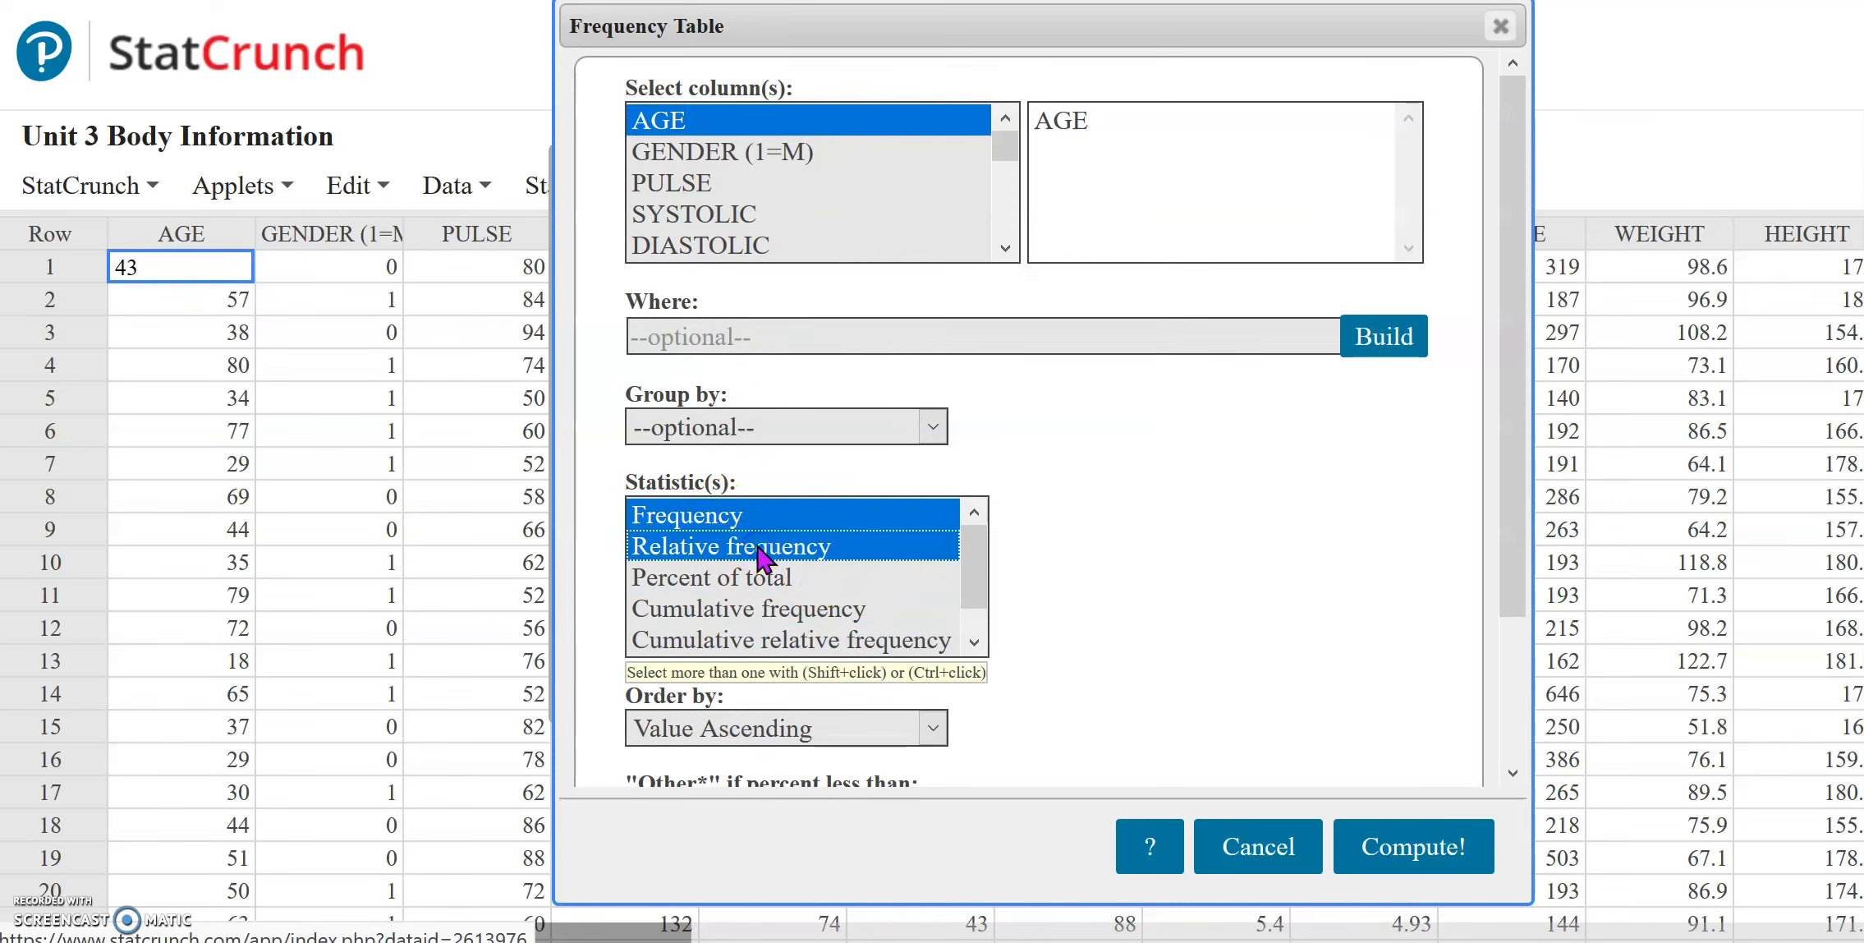
pyautogui.click(1414, 858)
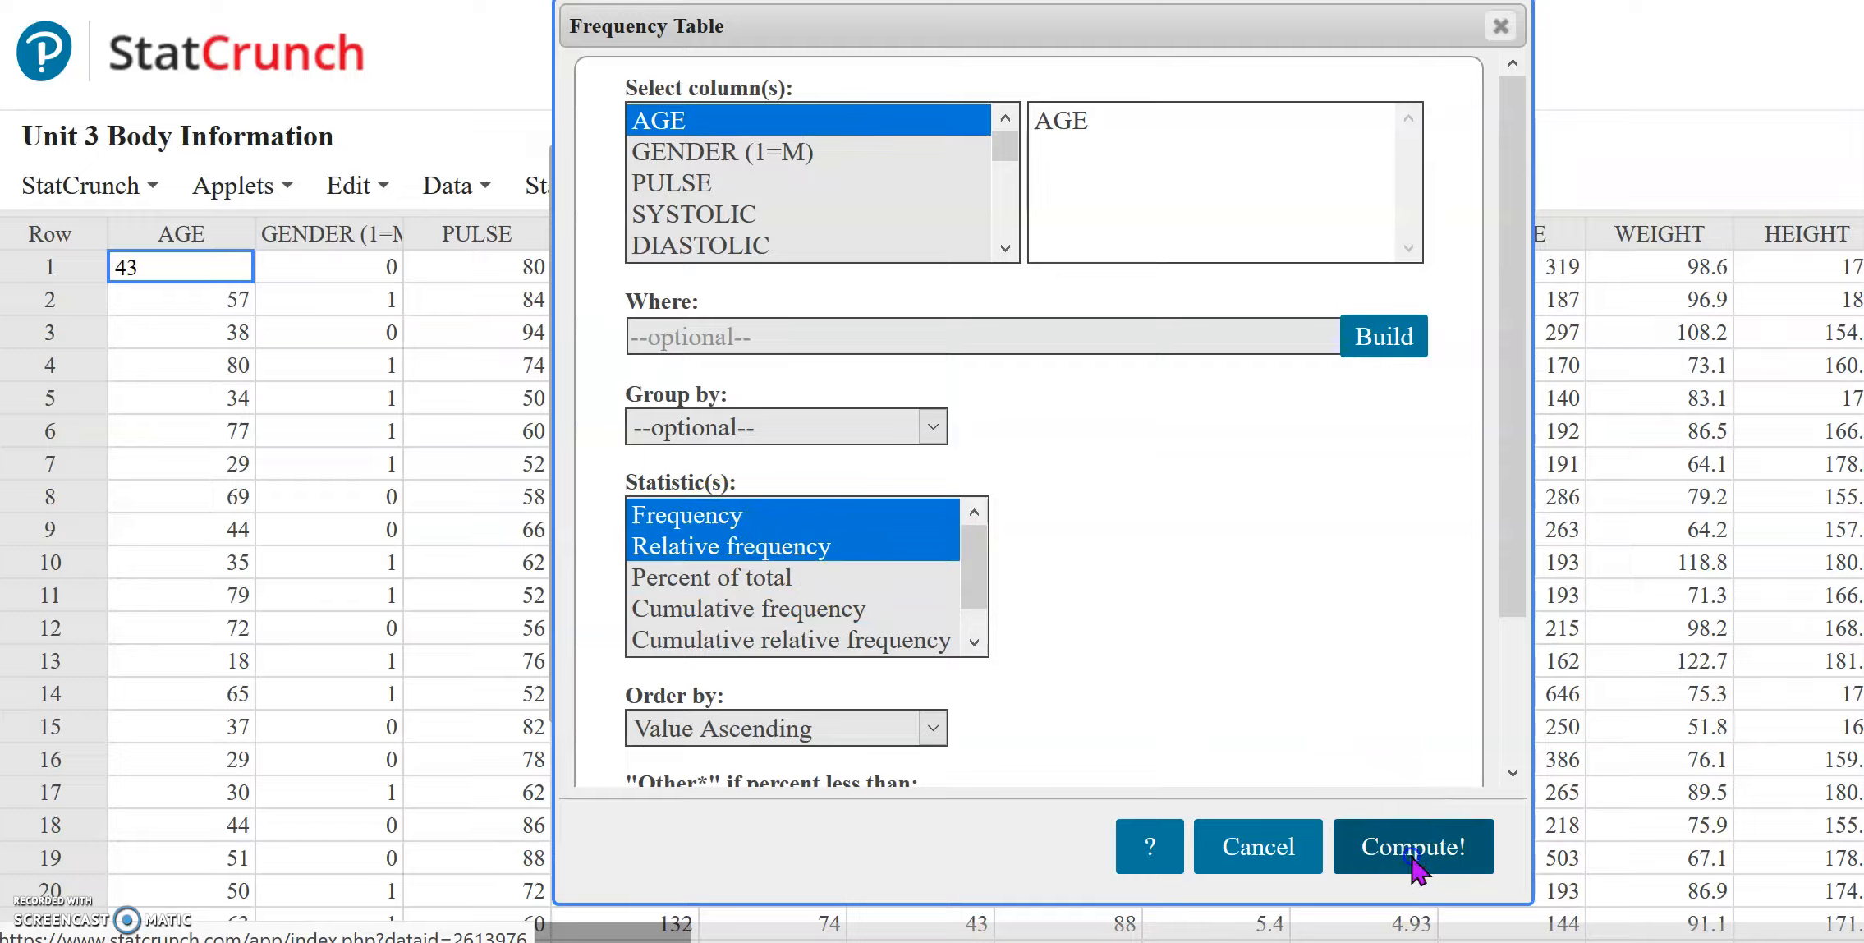
pyautogui.click(1034, 425)
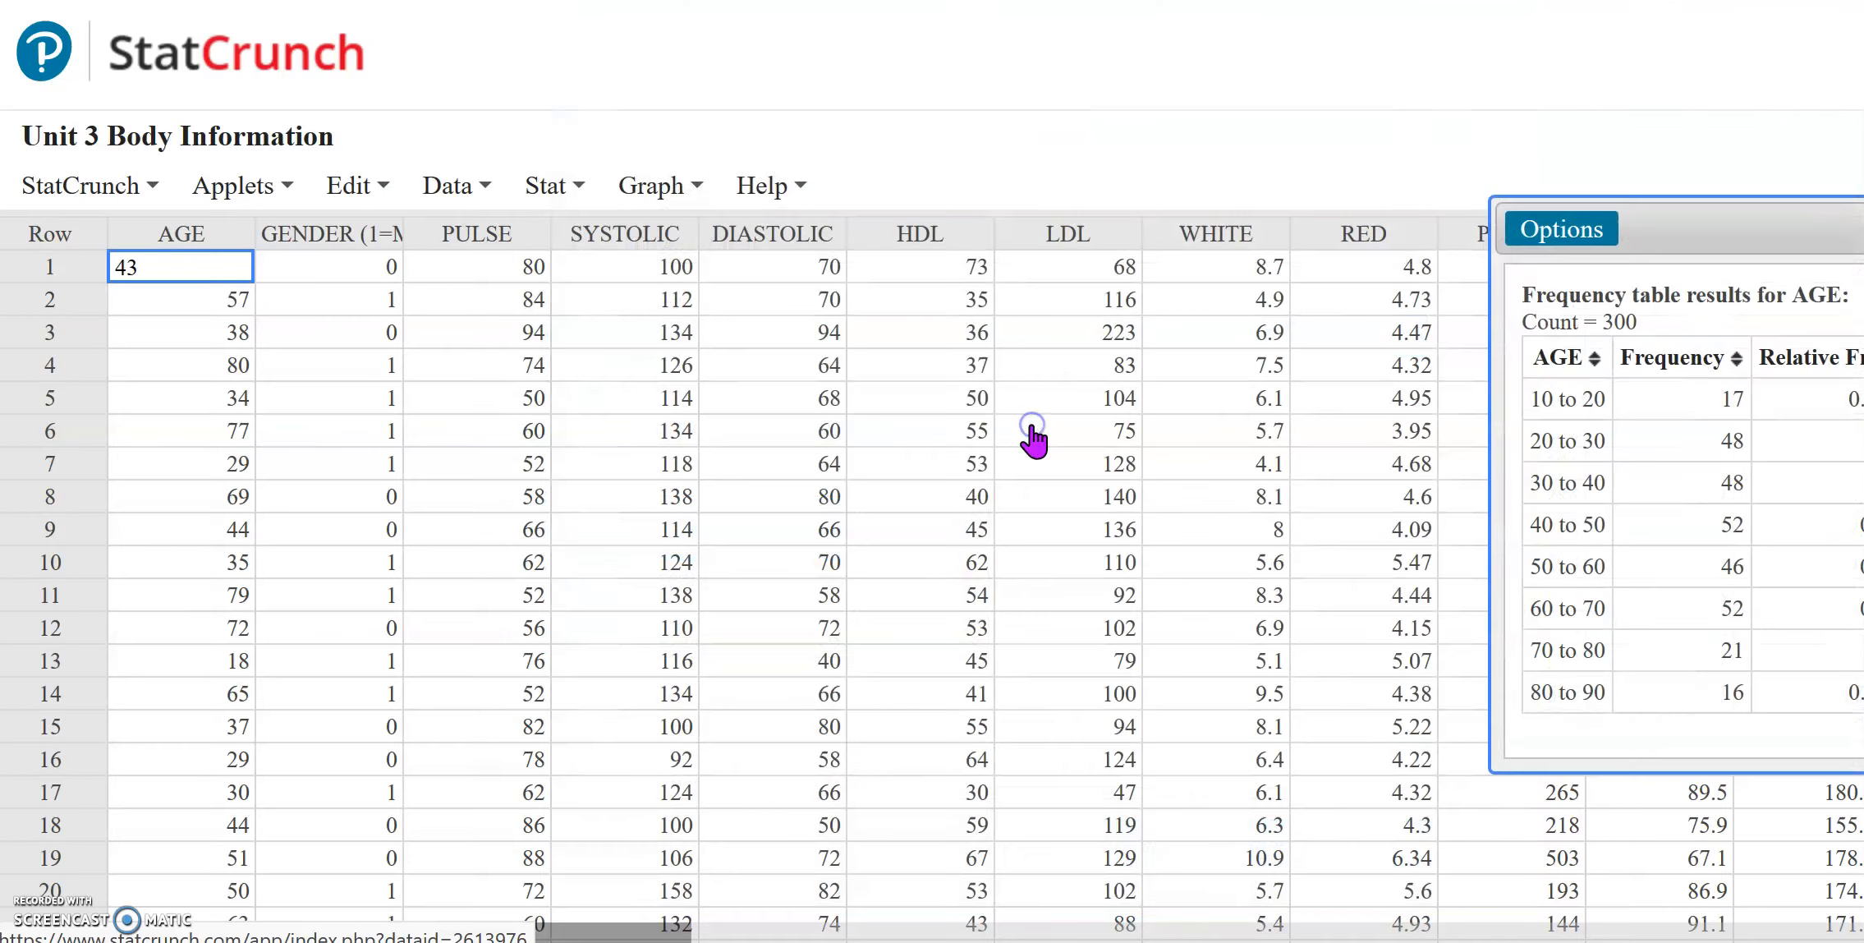
pyautogui.moveTo(1681, 212); pyautogui.dragTo(1000, 121)
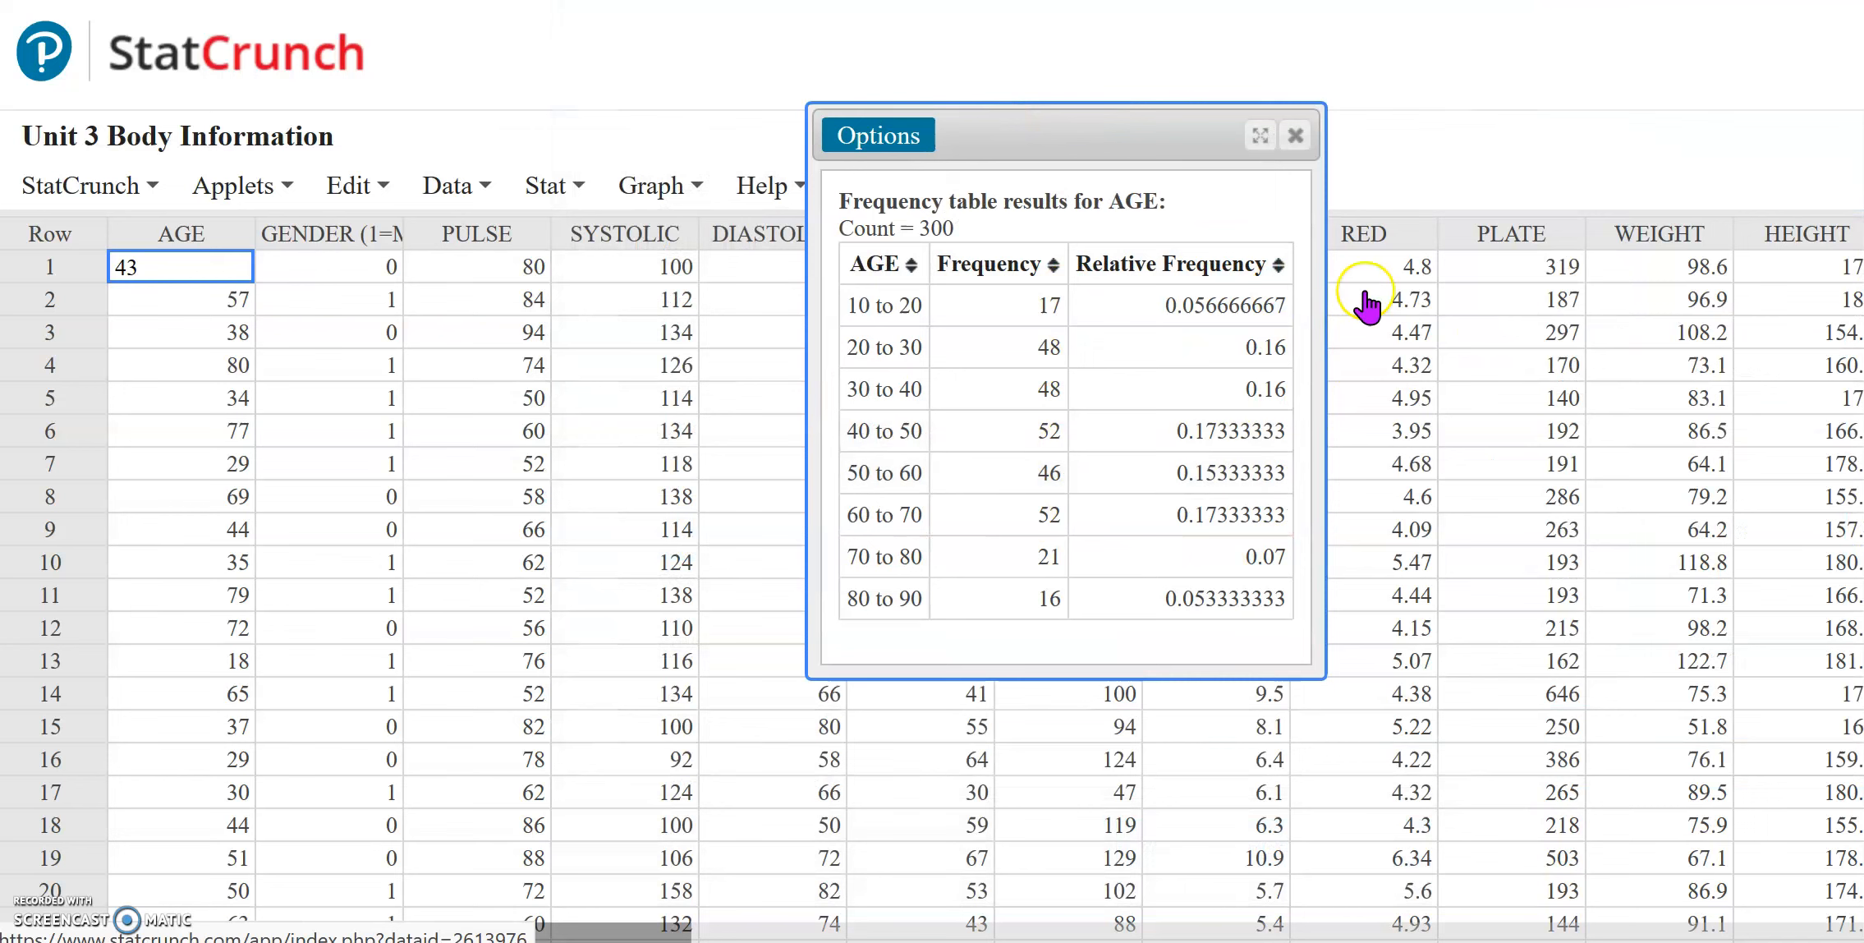
pyautogui.click(1296, 135)
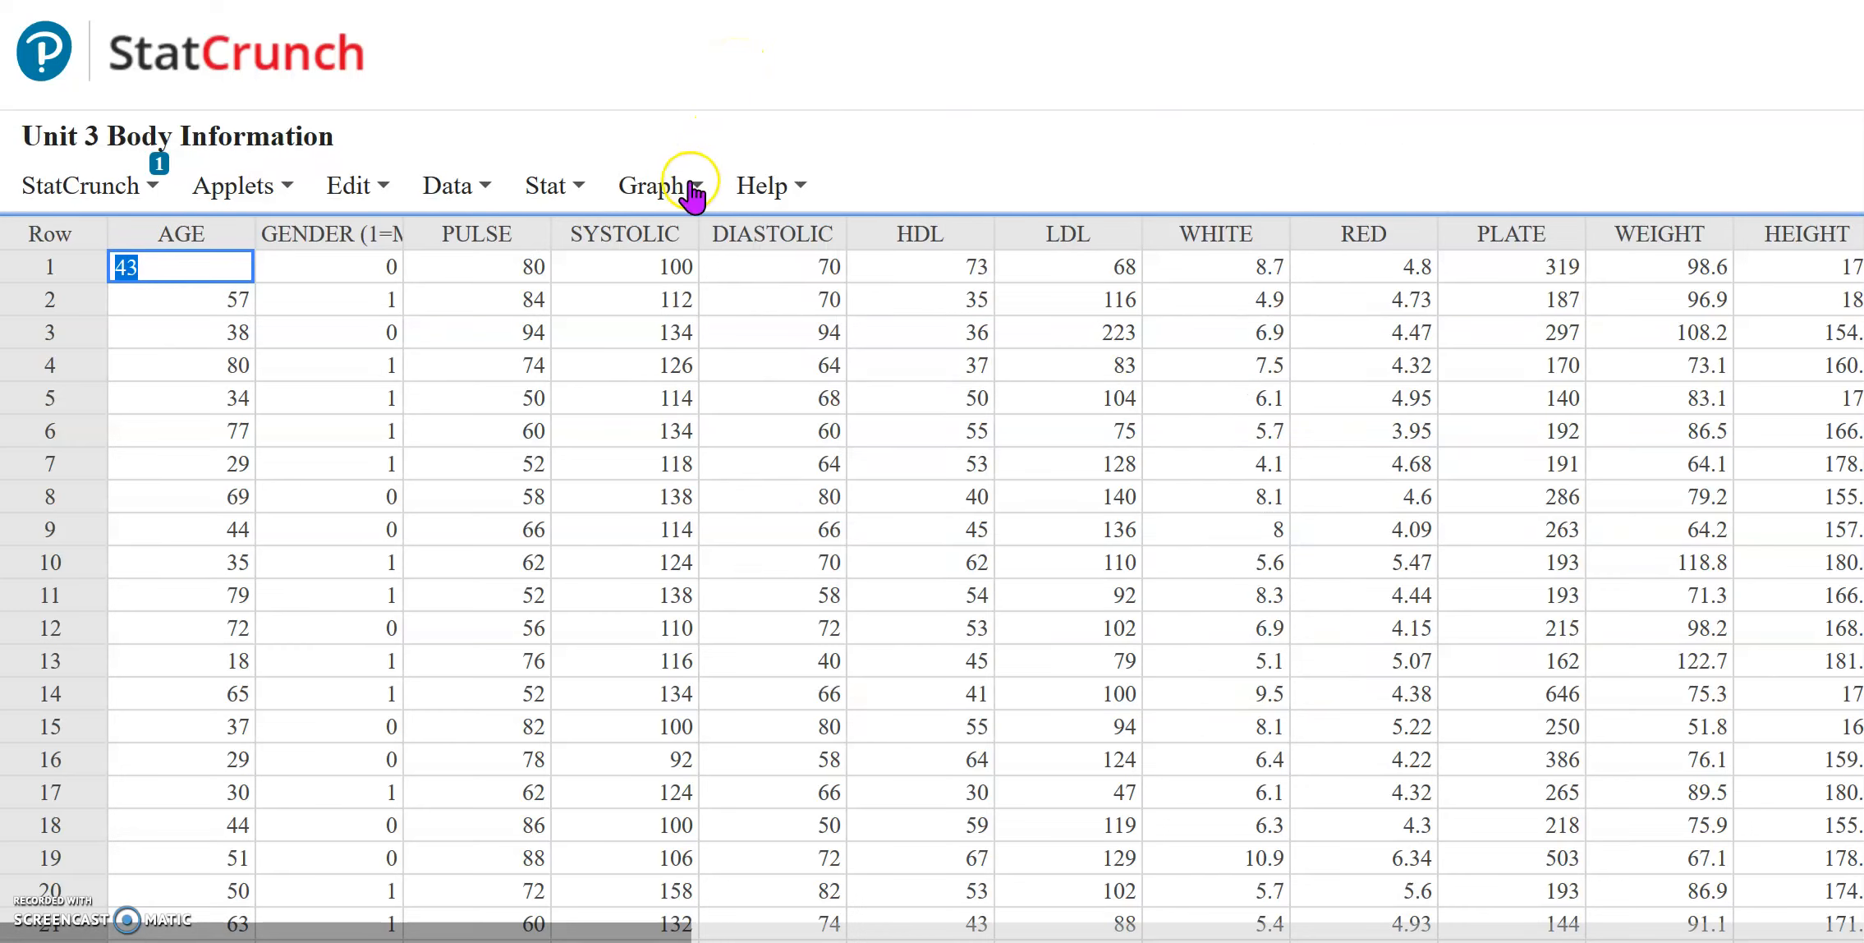
# Step: Start a histogram of the AGE column, keeping the type as Frequency
pyautogui.click(664, 189)
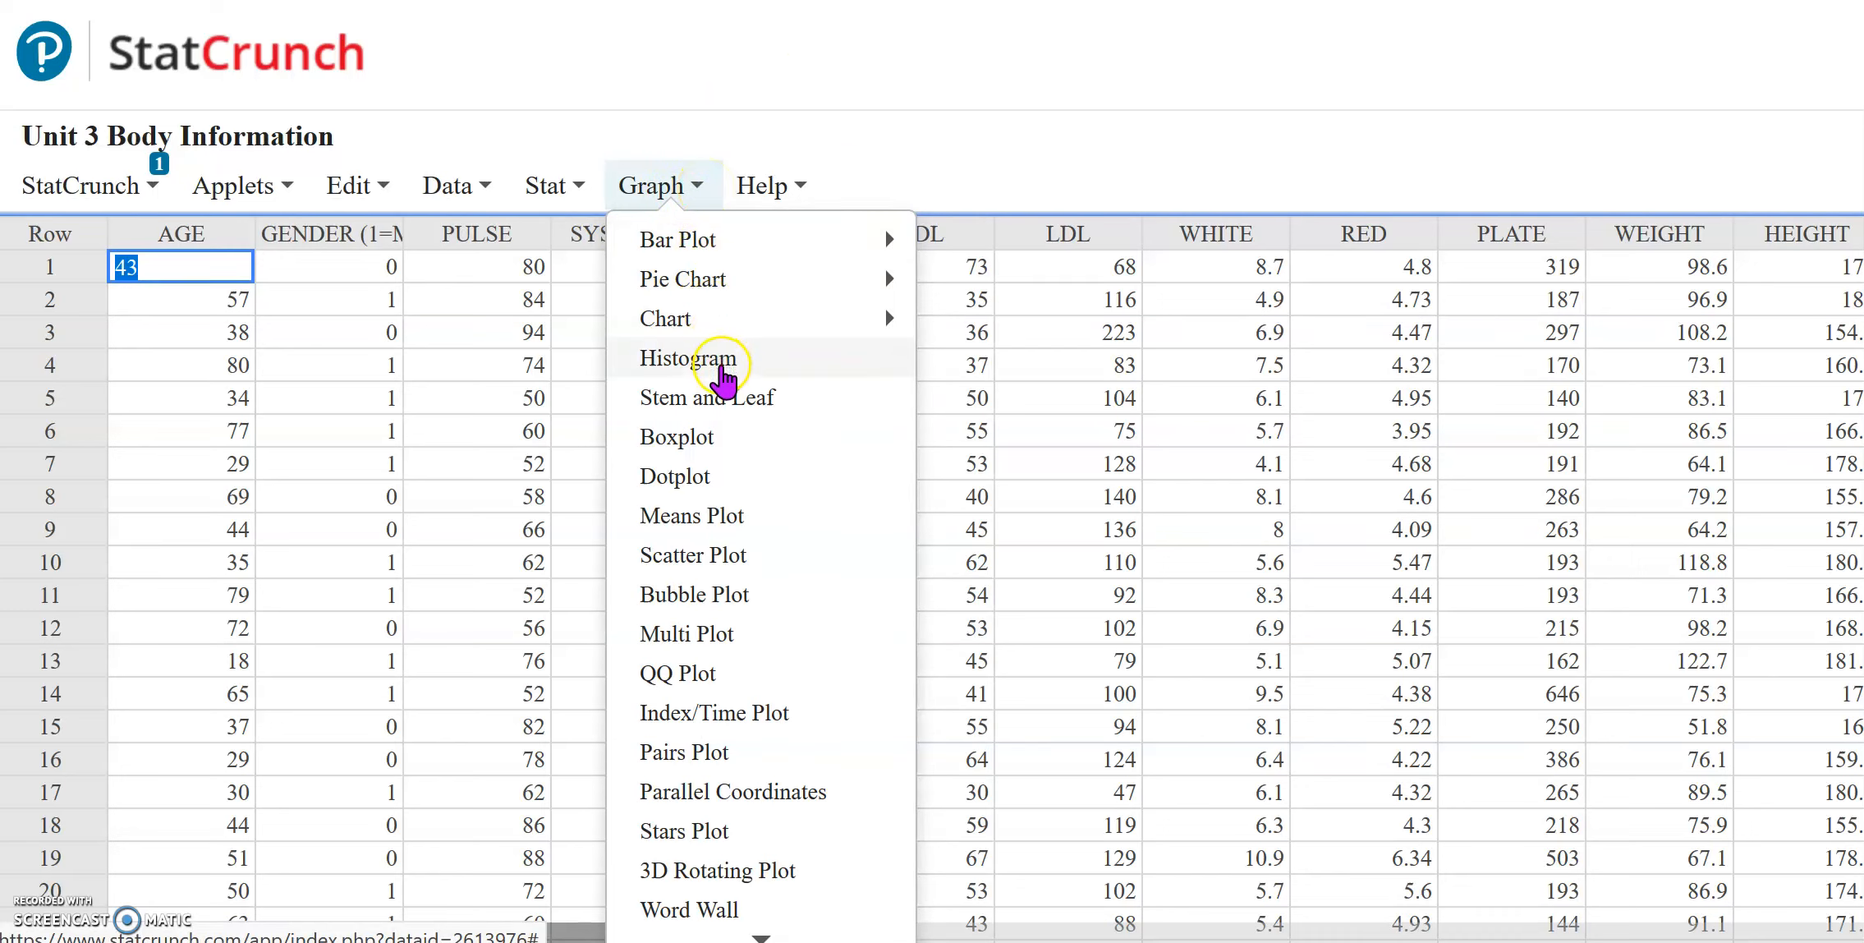
pyautogui.click(722, 370)
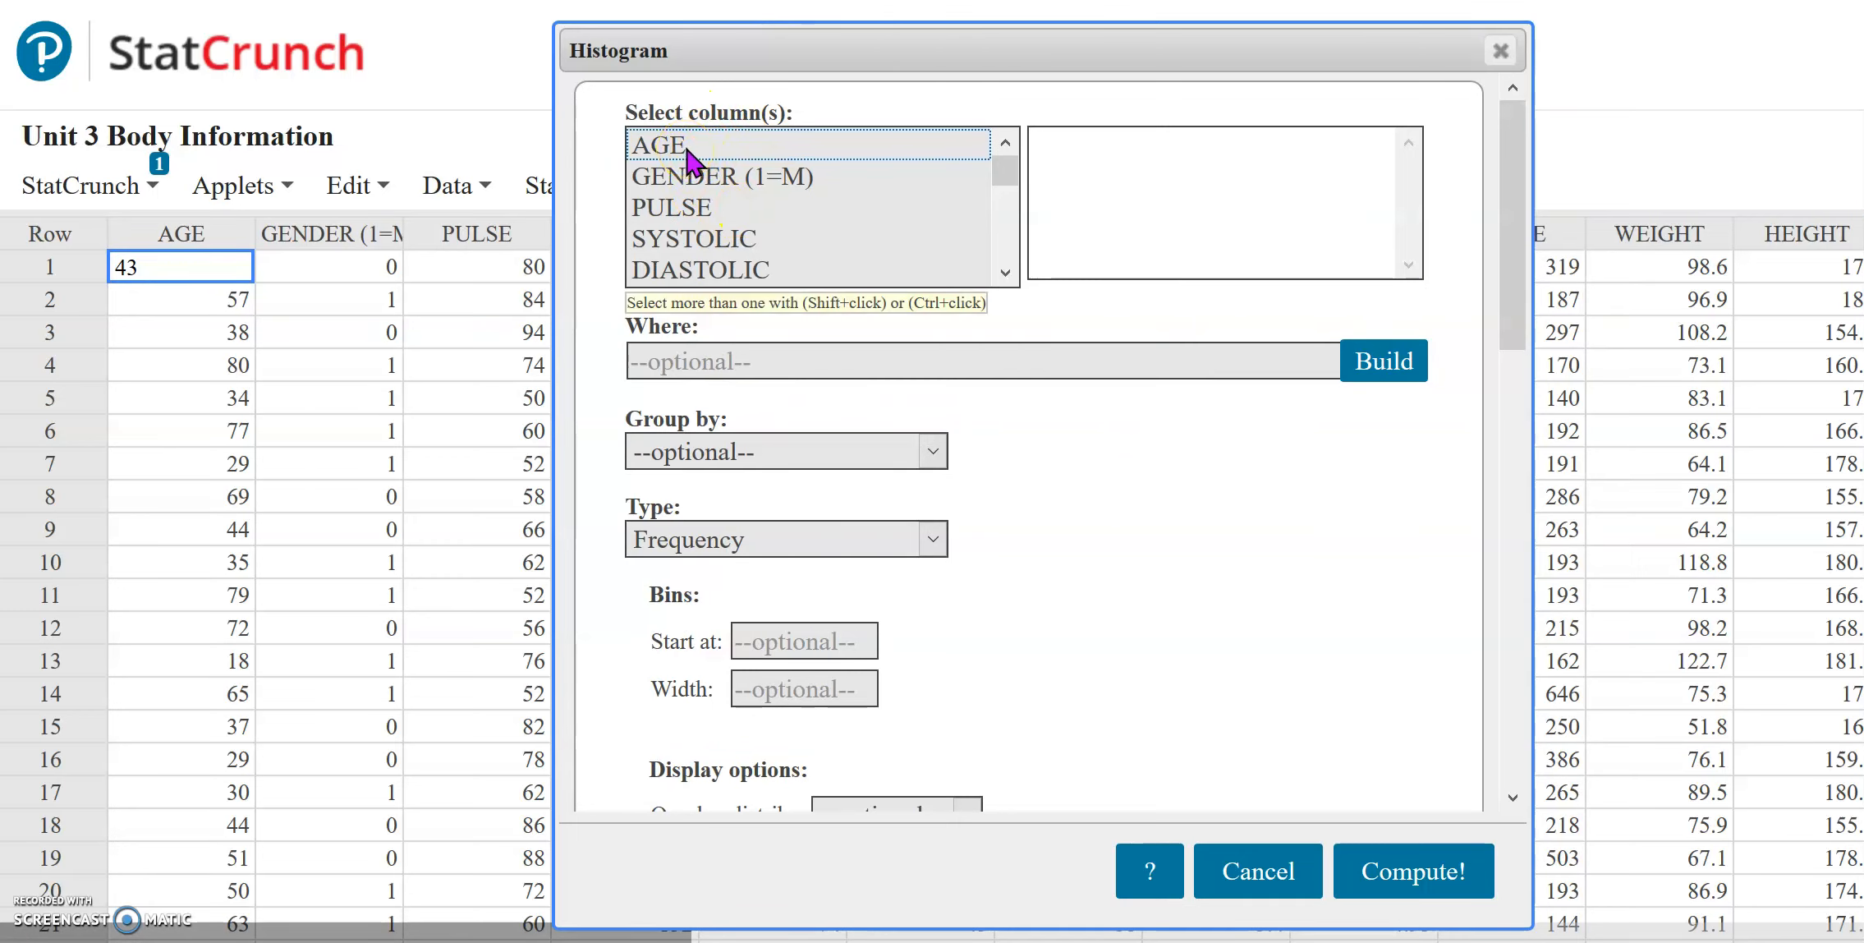
pyautogui.click(659, 148)
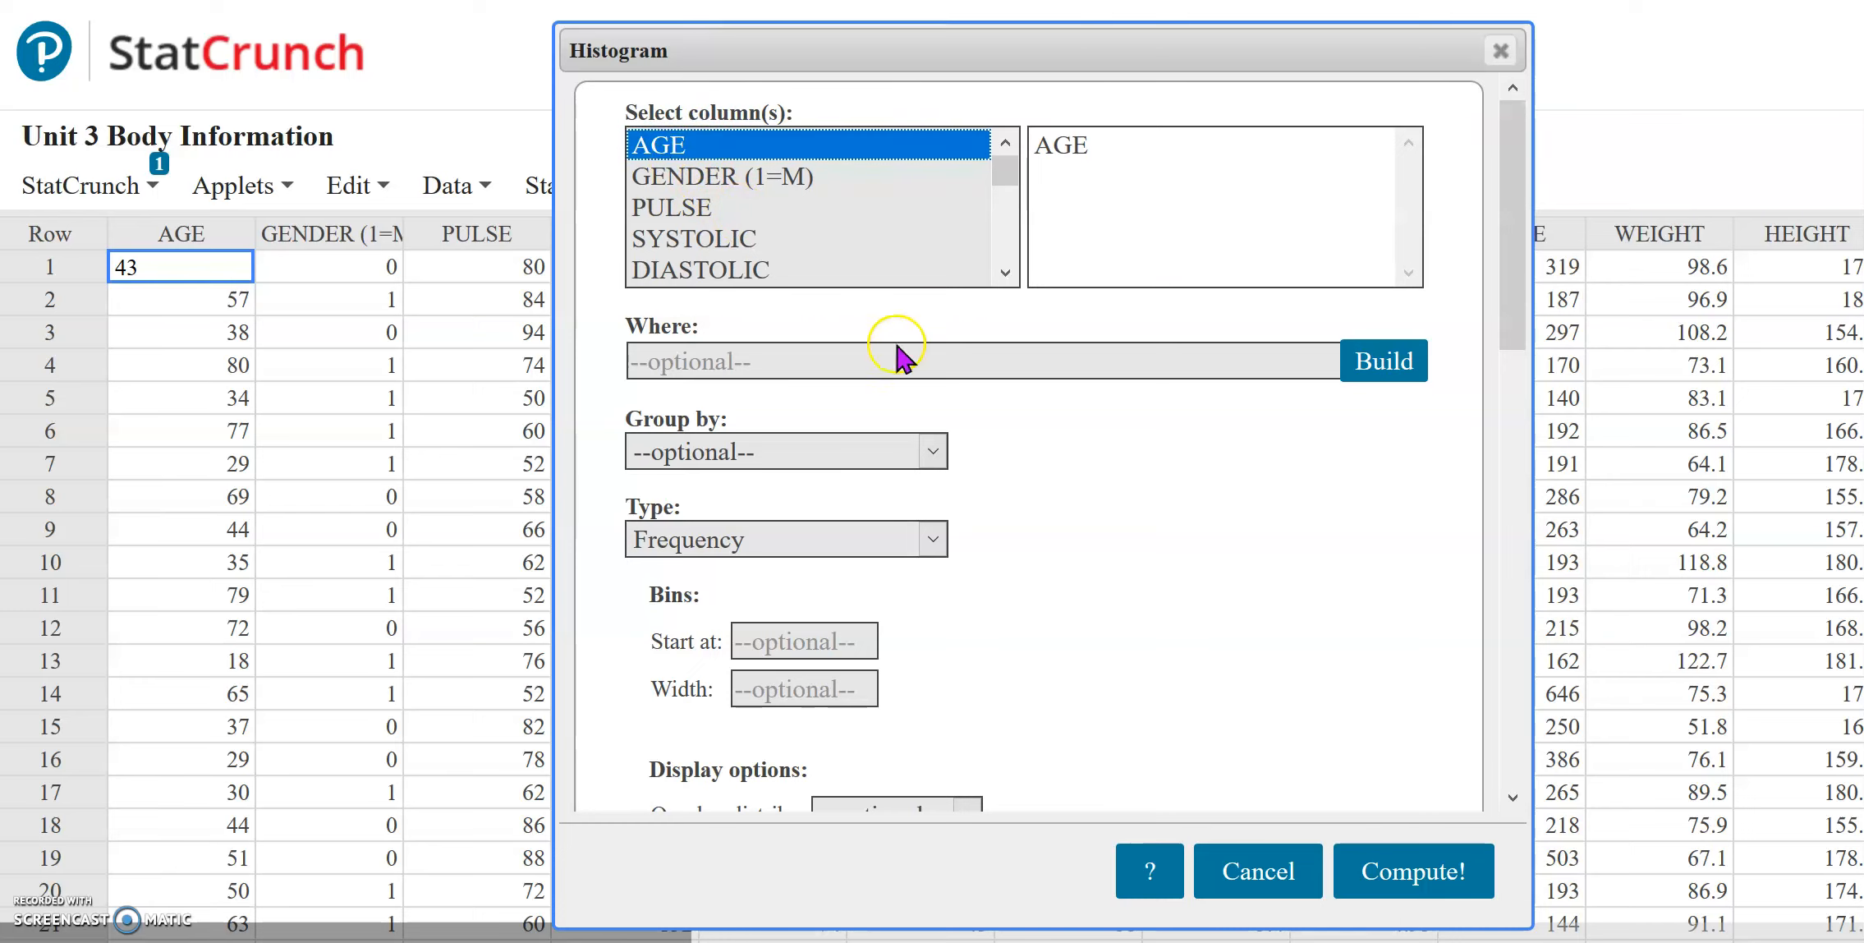
pyautogui.scroll(-1, 894, 515)
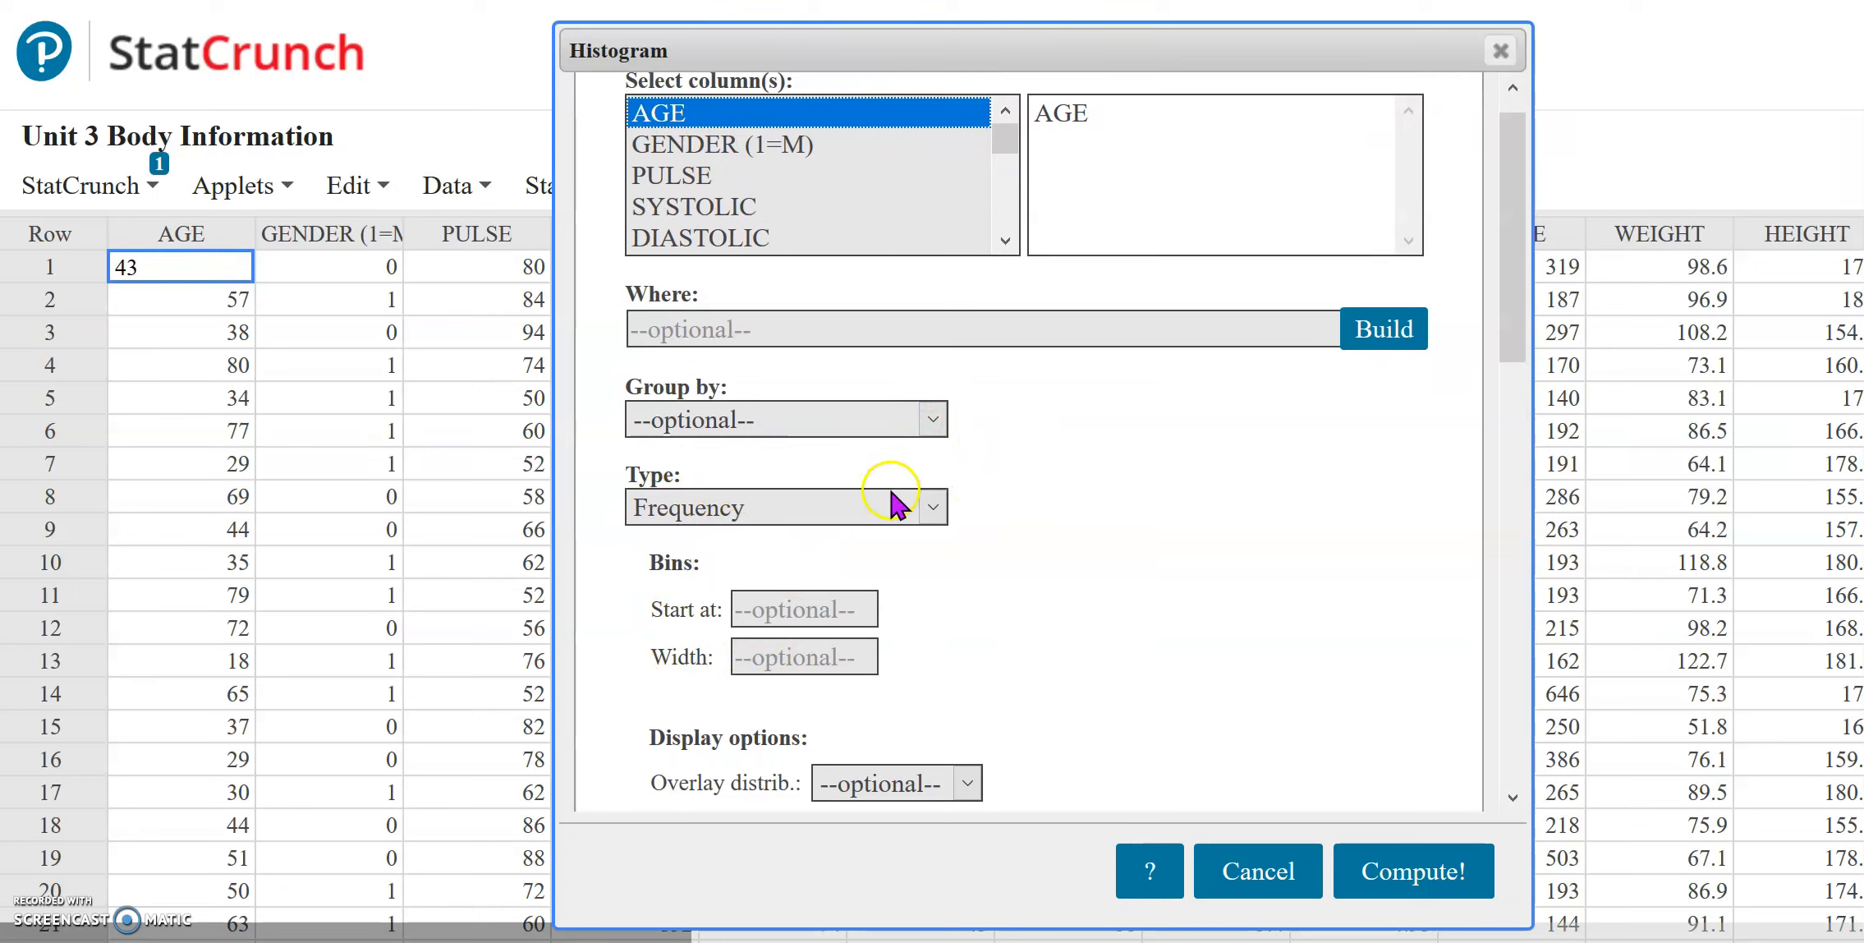
pyautogui.click(935, 509)
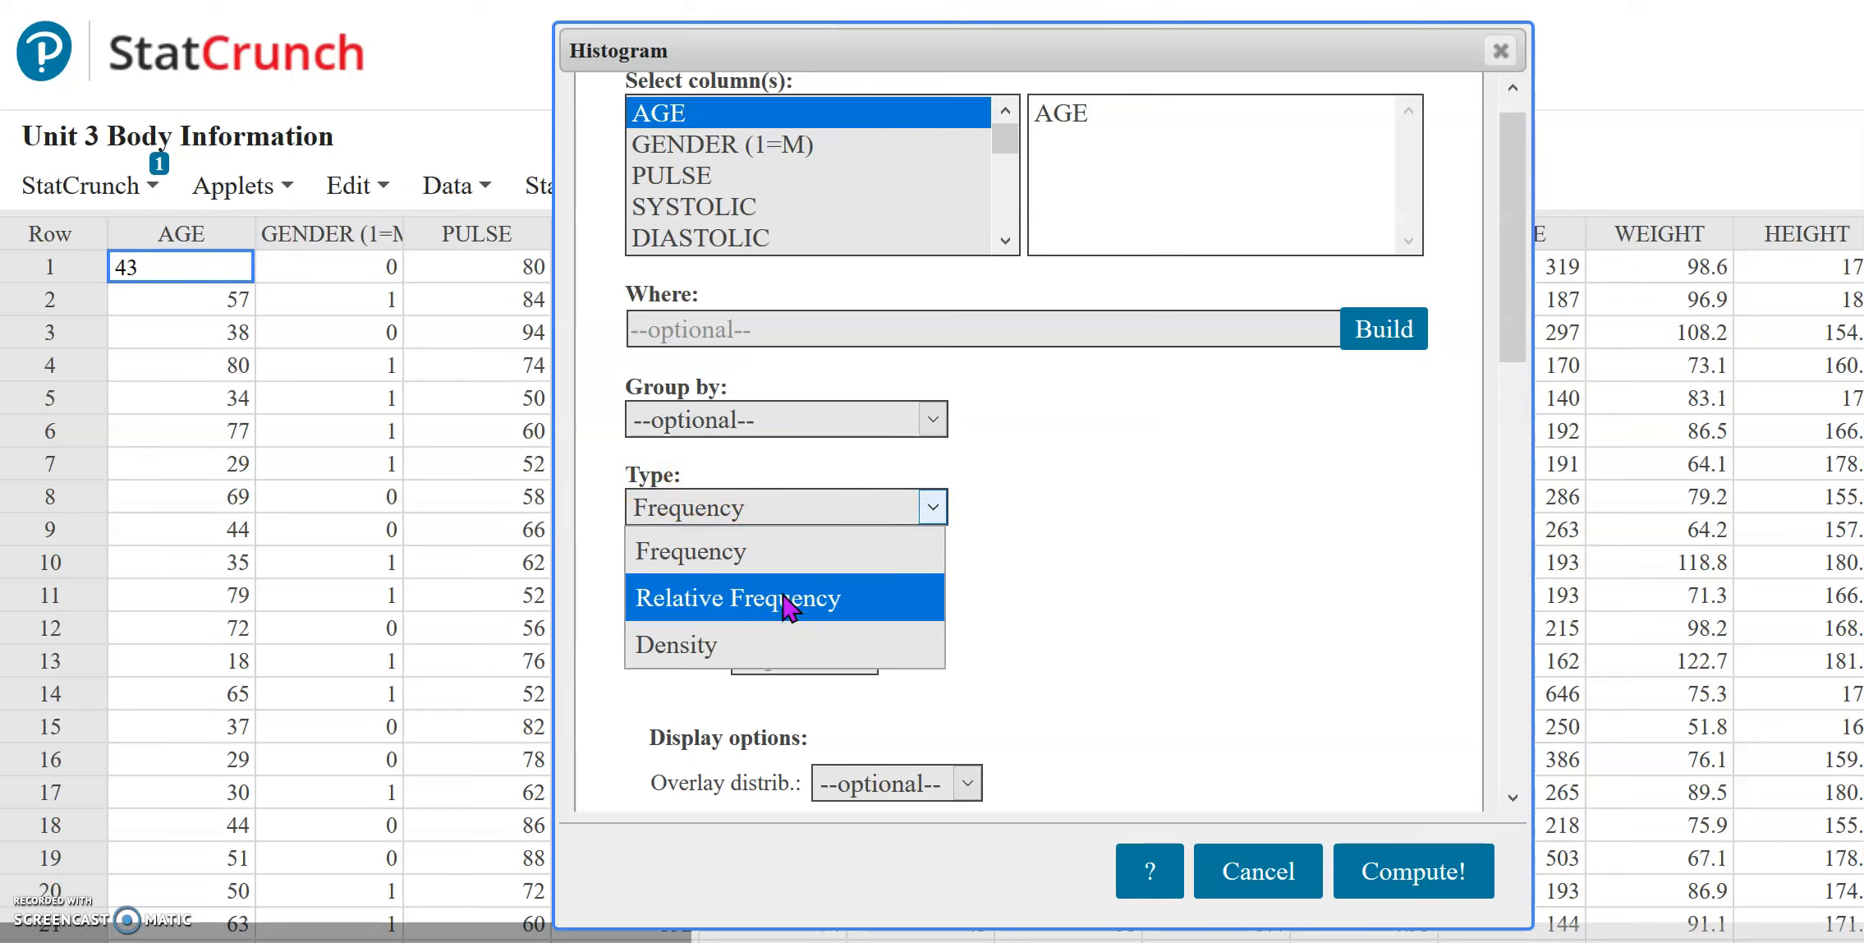
pyautogui.click(1025, 577)
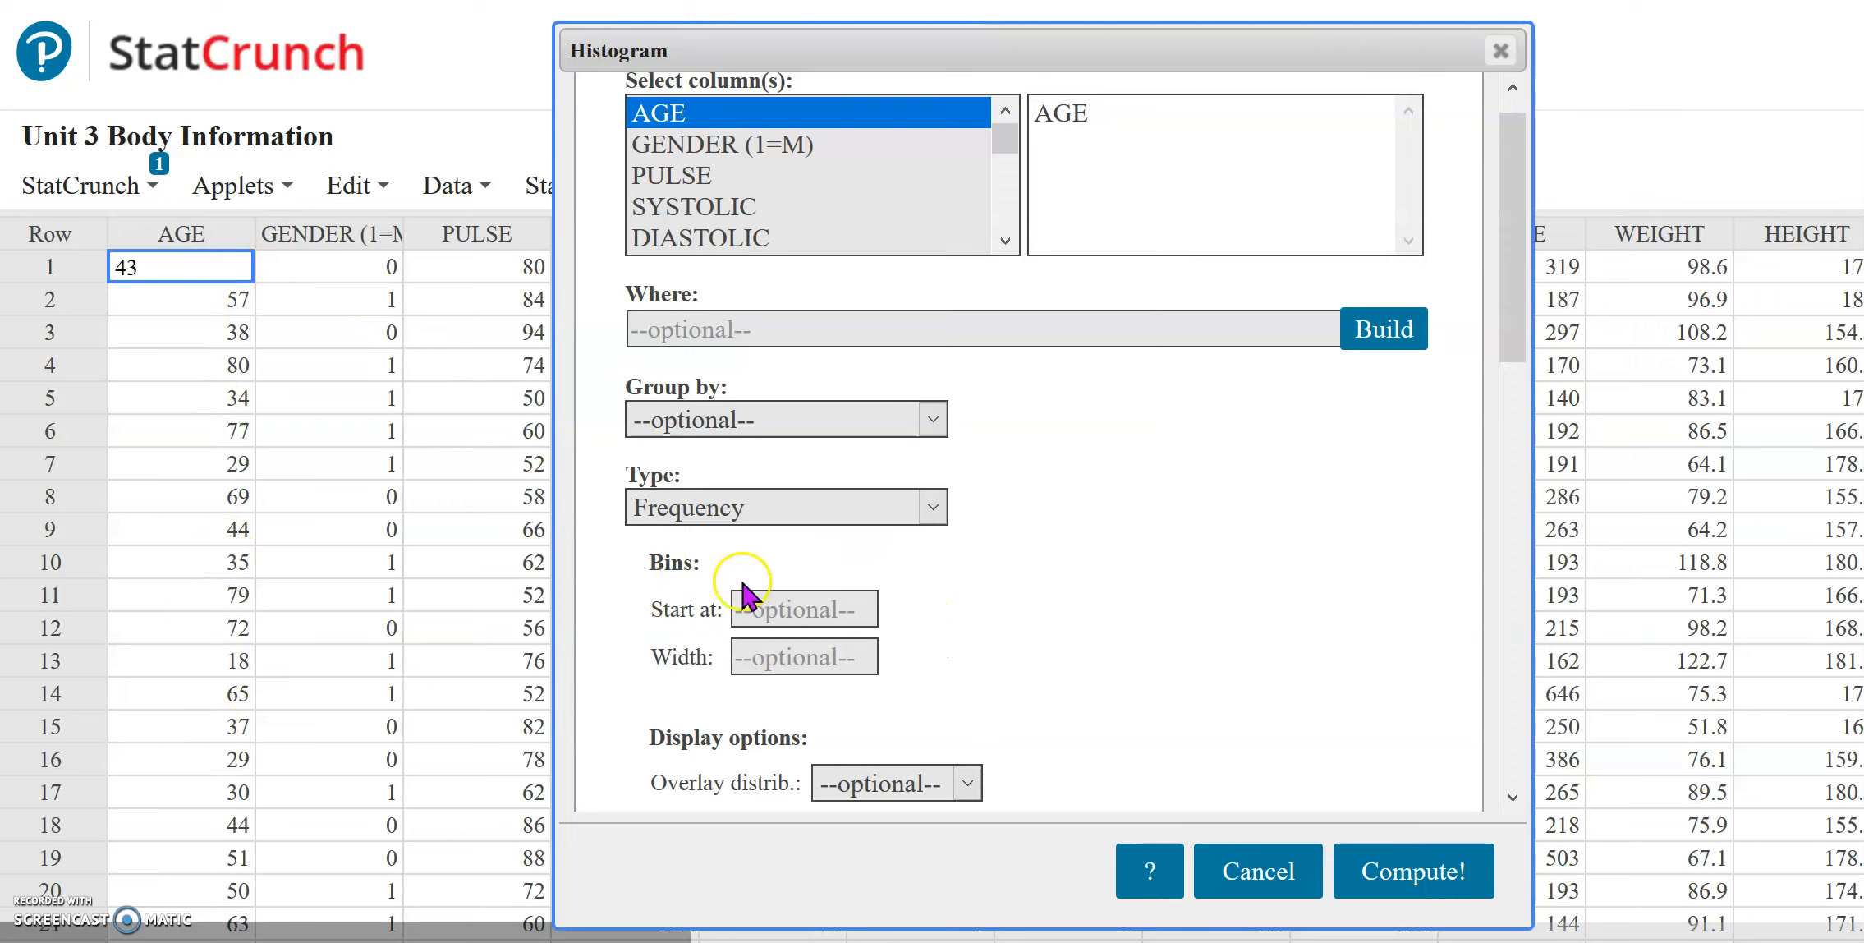
pyautogui.click(839, 617)
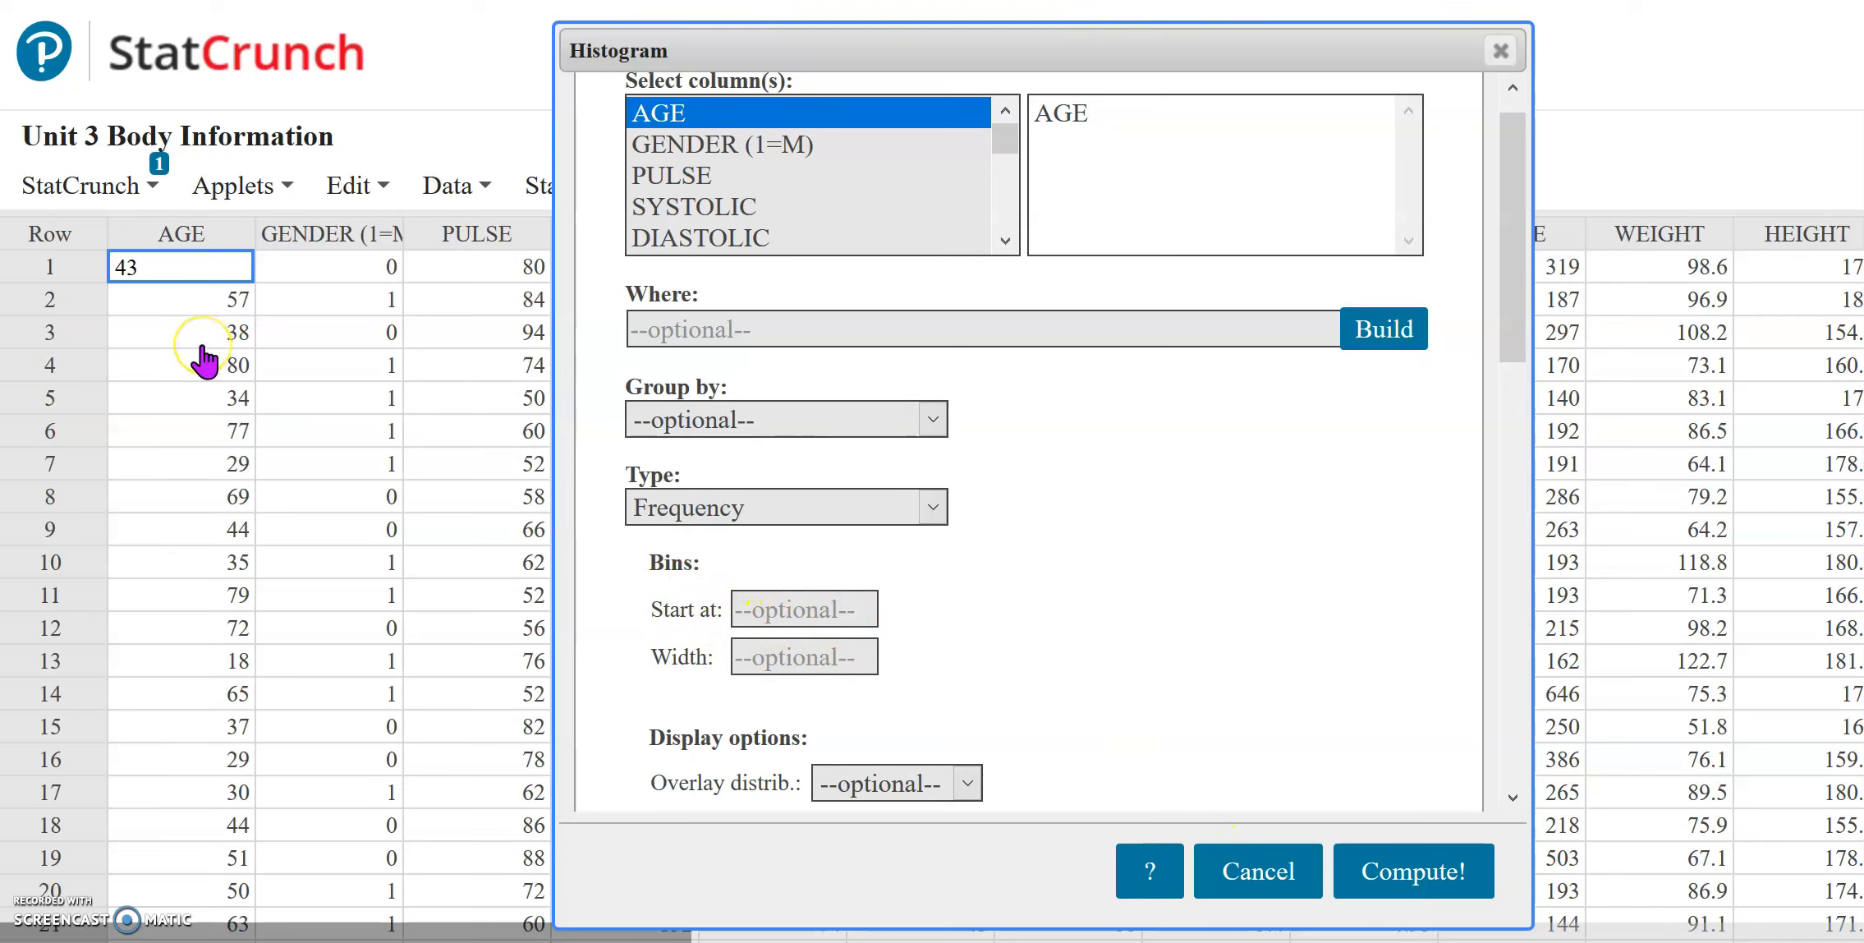
pyautogui.scroll(-2, 204, 362)
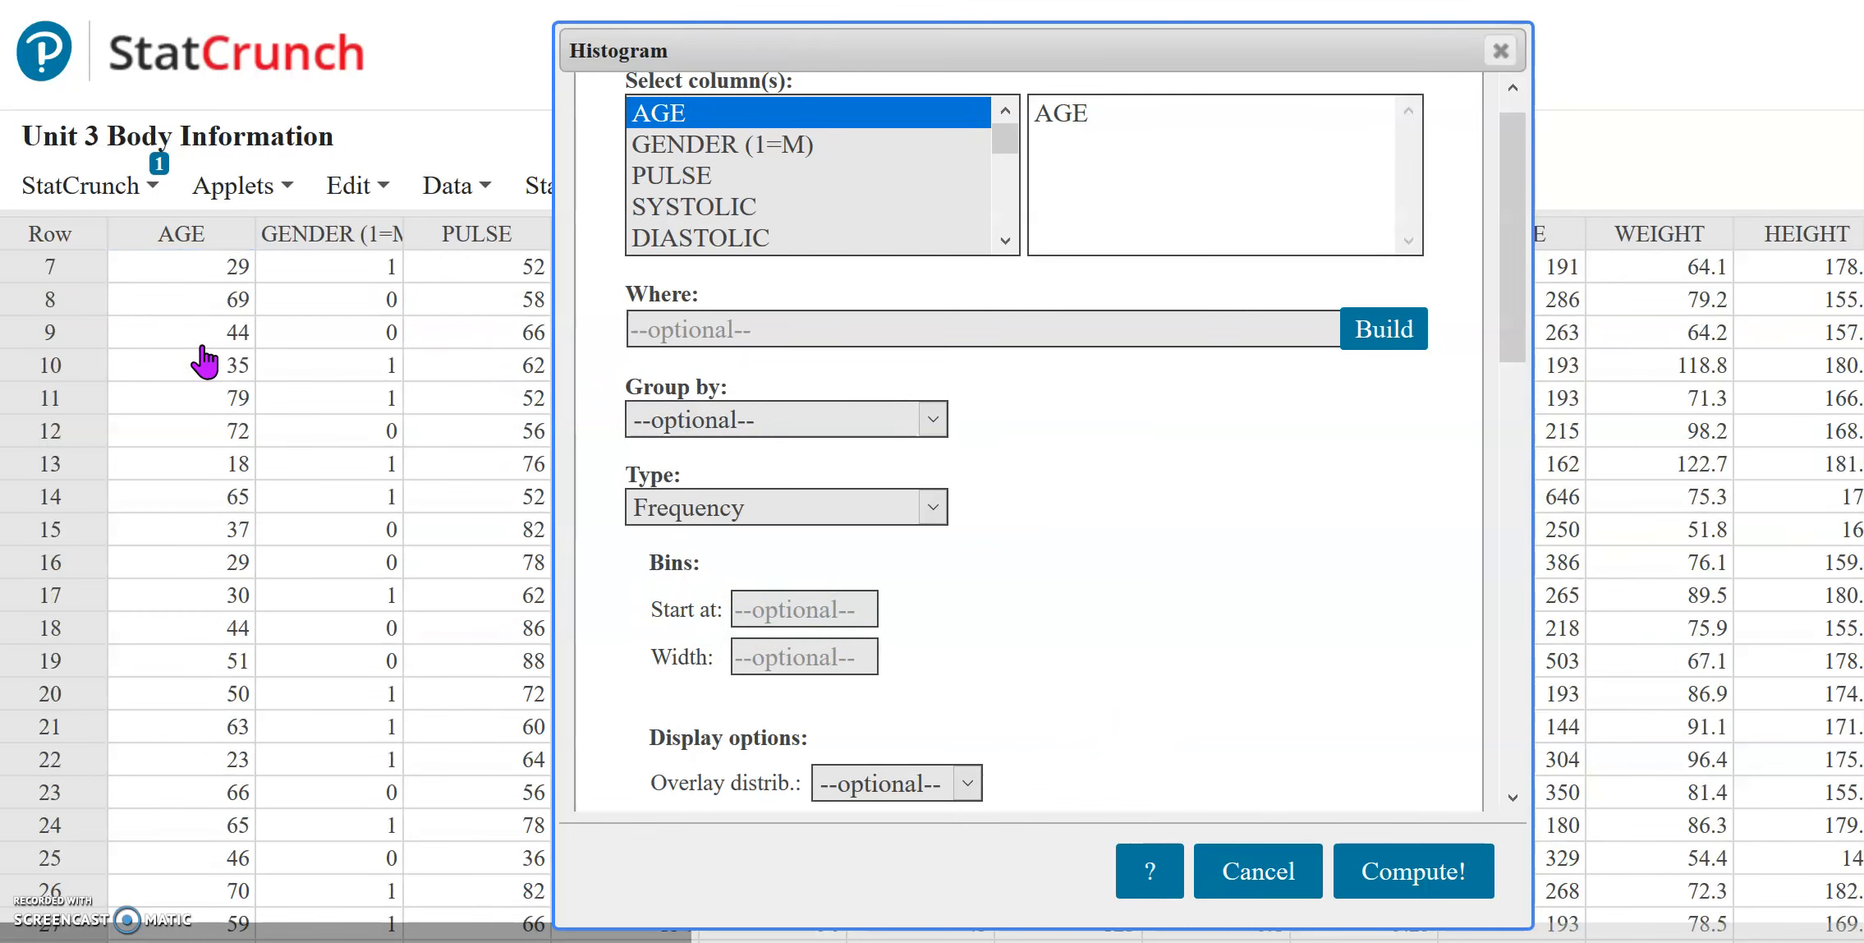
pyautogui.scroll(-2, 204, 362)
pyautogui.scroll(-10, 204, 361)
pyautogui.scroll(10, 204, 361)
pyautogui.scroll(4, 203, 361)
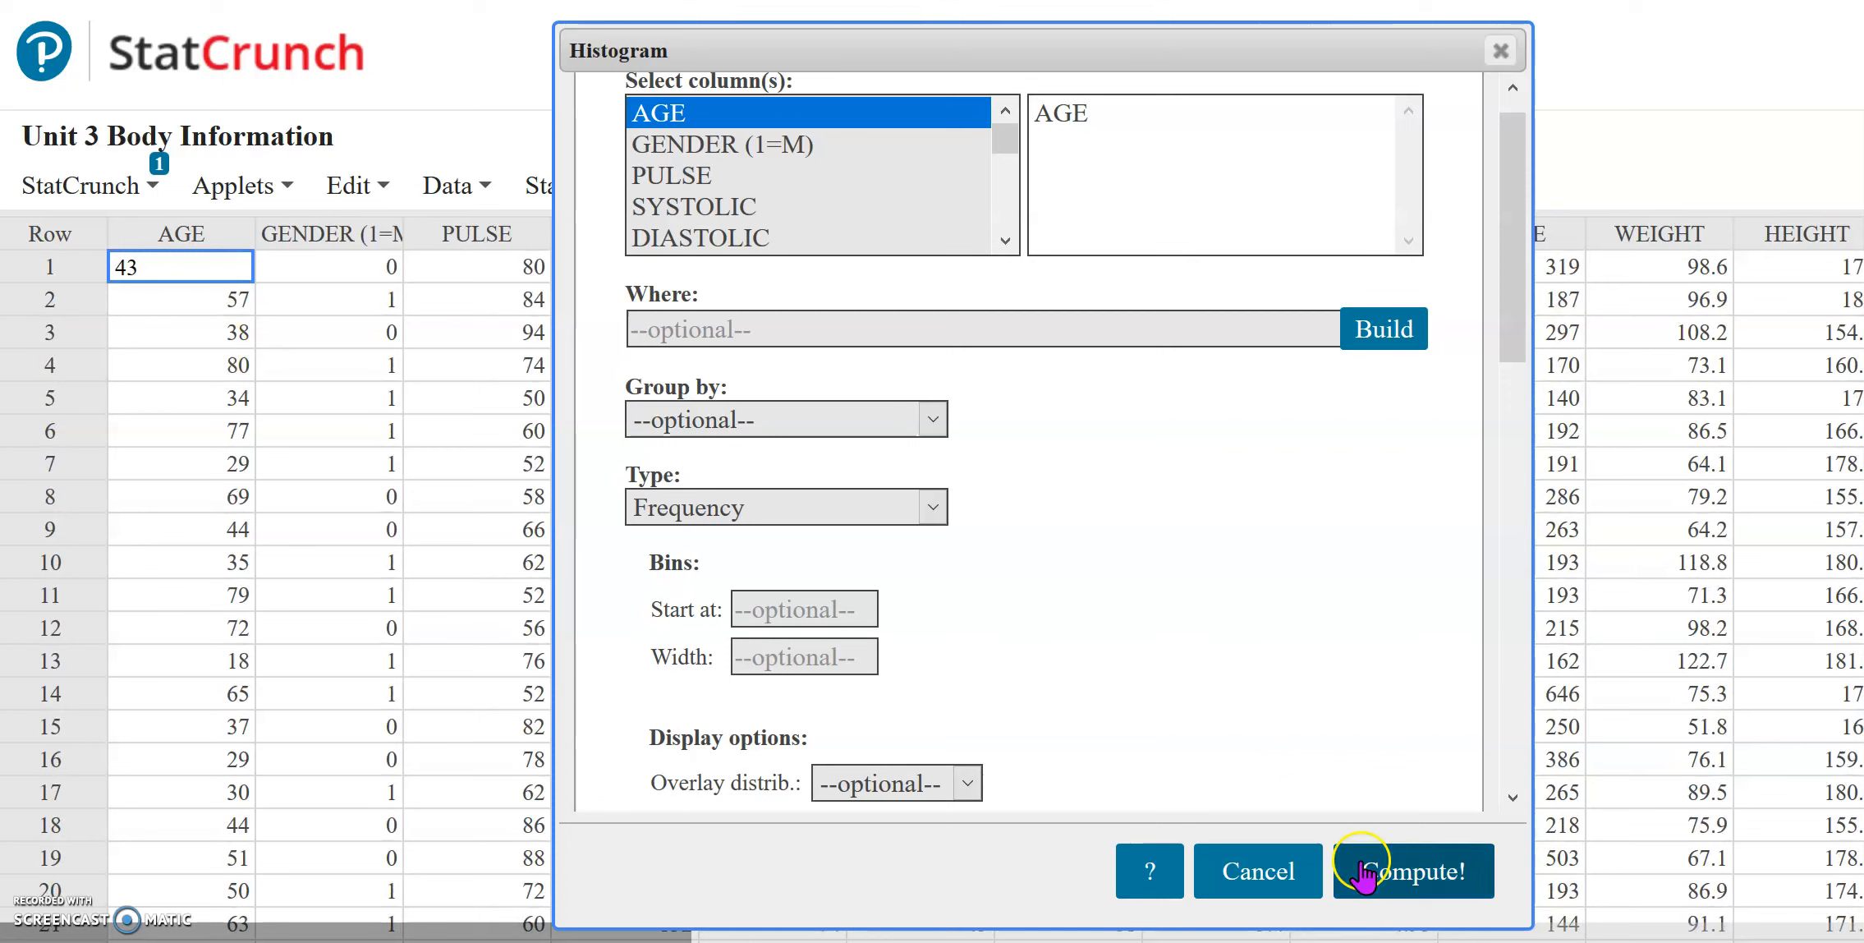
pyautogui.click(1265, 877)
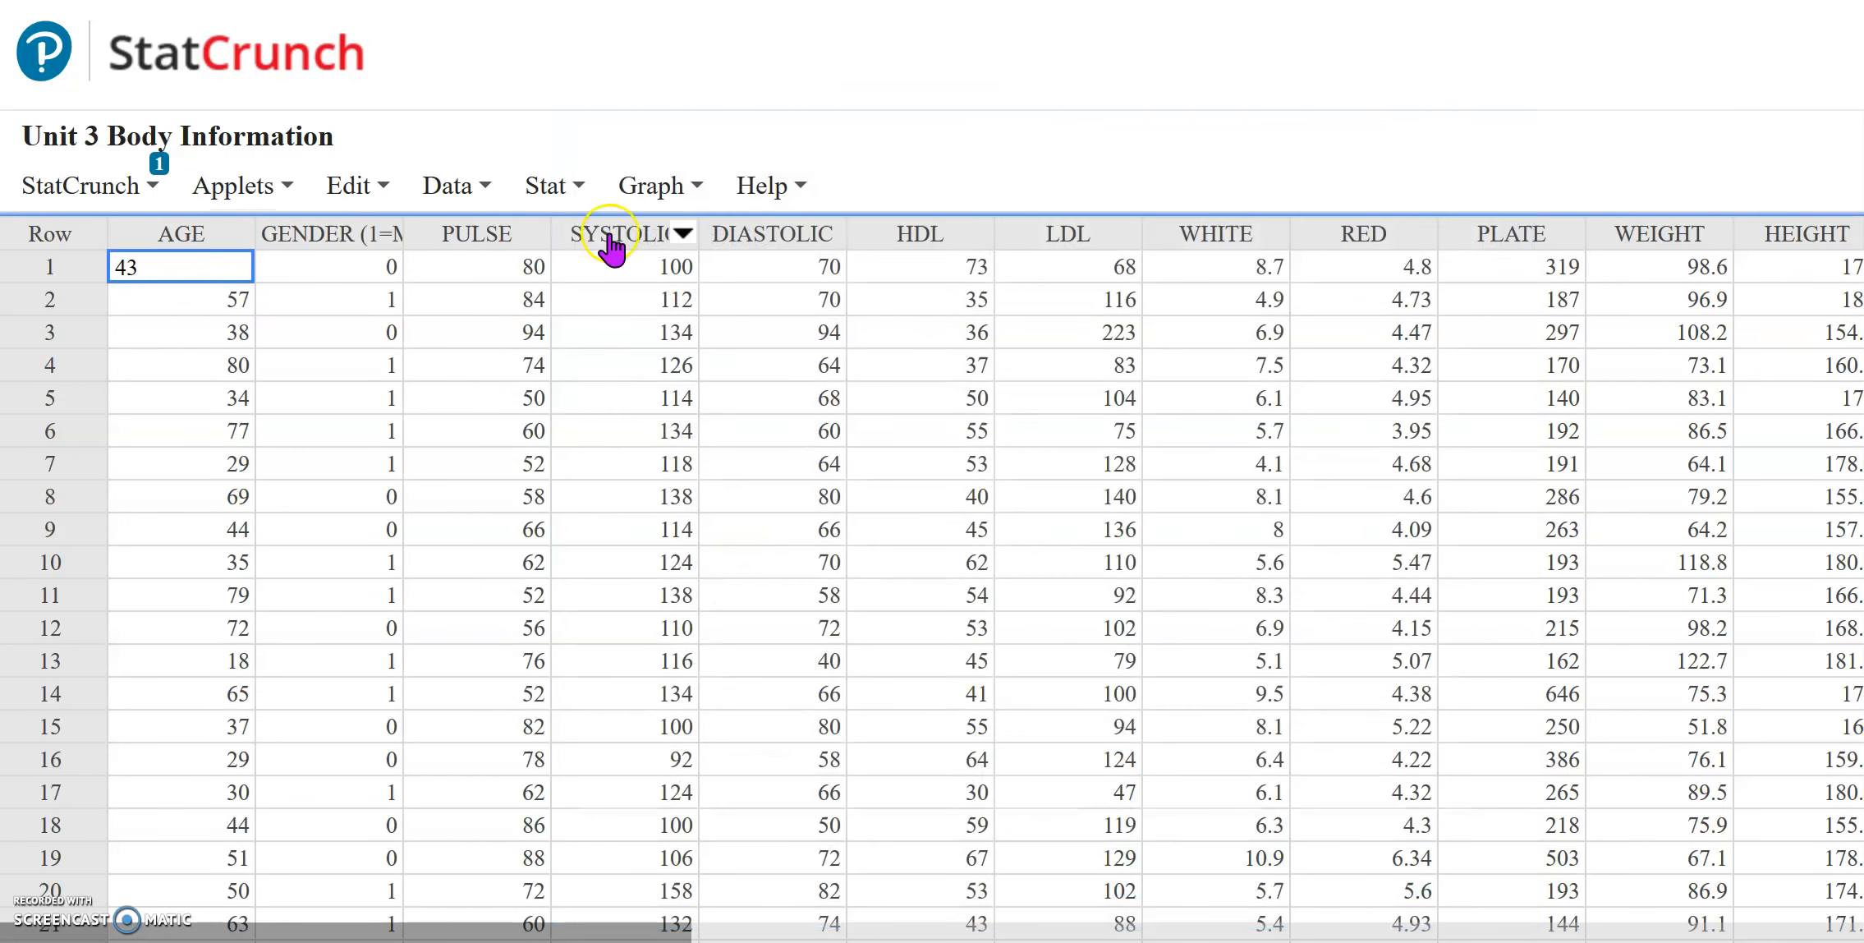
# Step: Sort all columns of the data table by AGE in ascending order, replacing the current columns
pyautogui.click(558, 190)
pyautogui.click(457, 187)
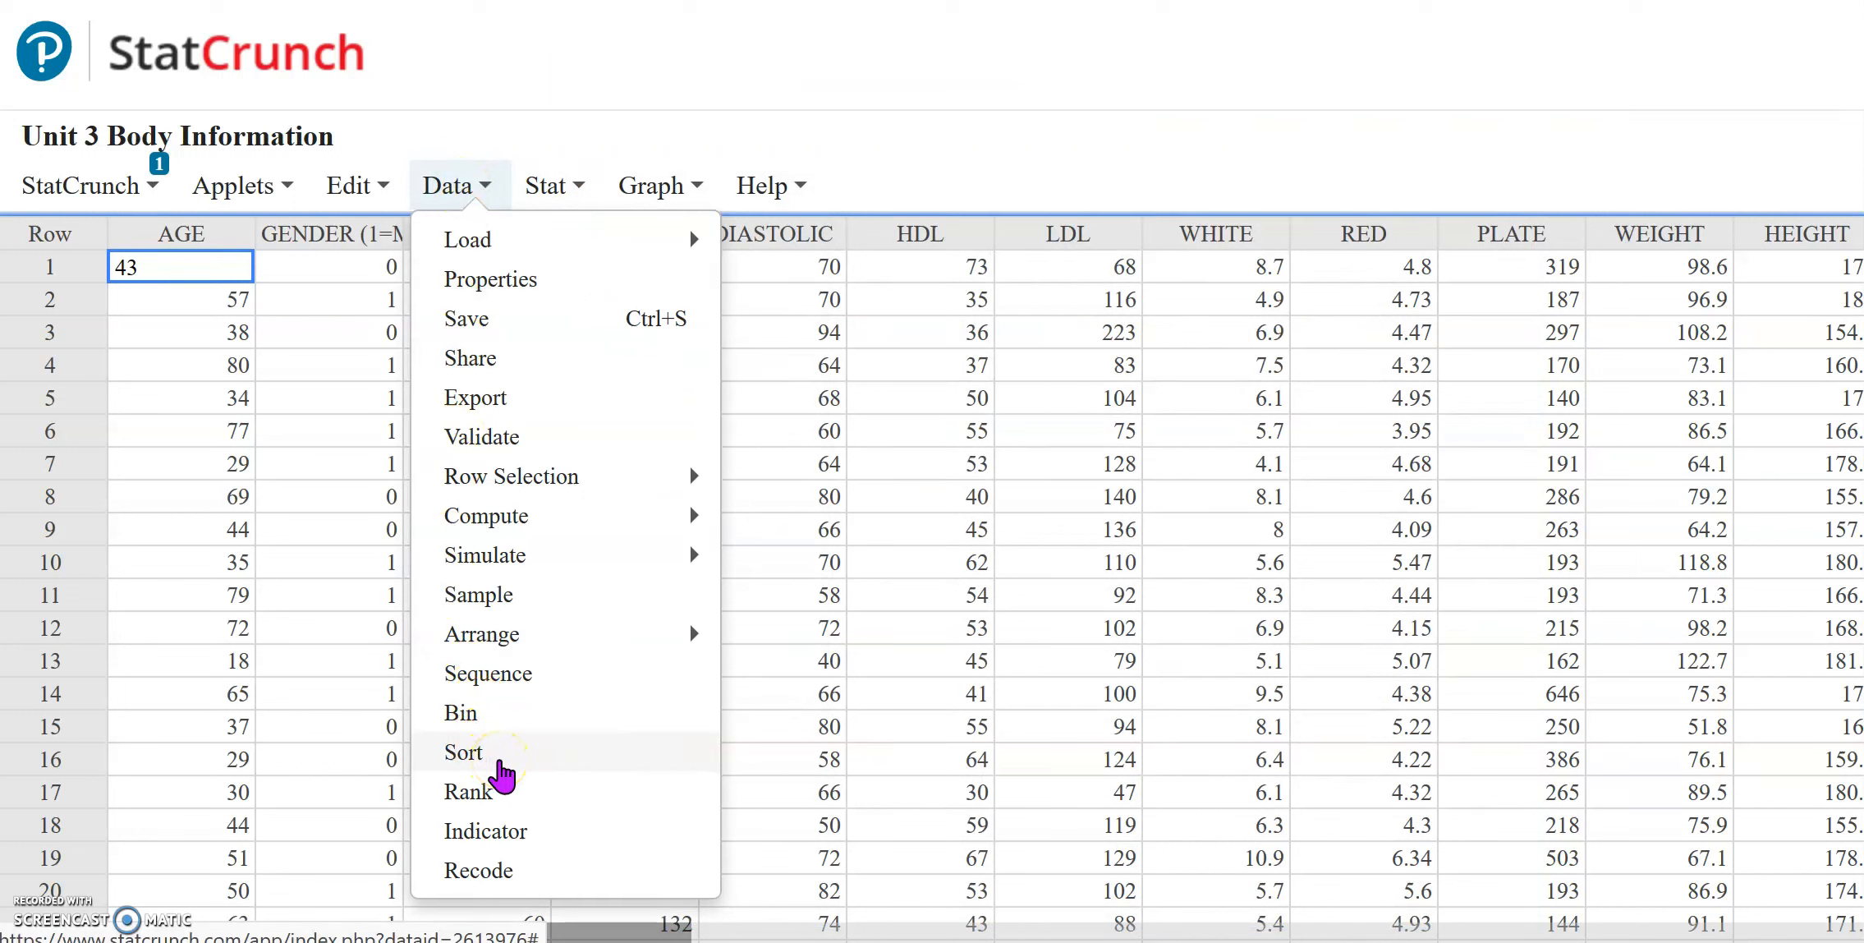
pyautogui.click(465, 752)
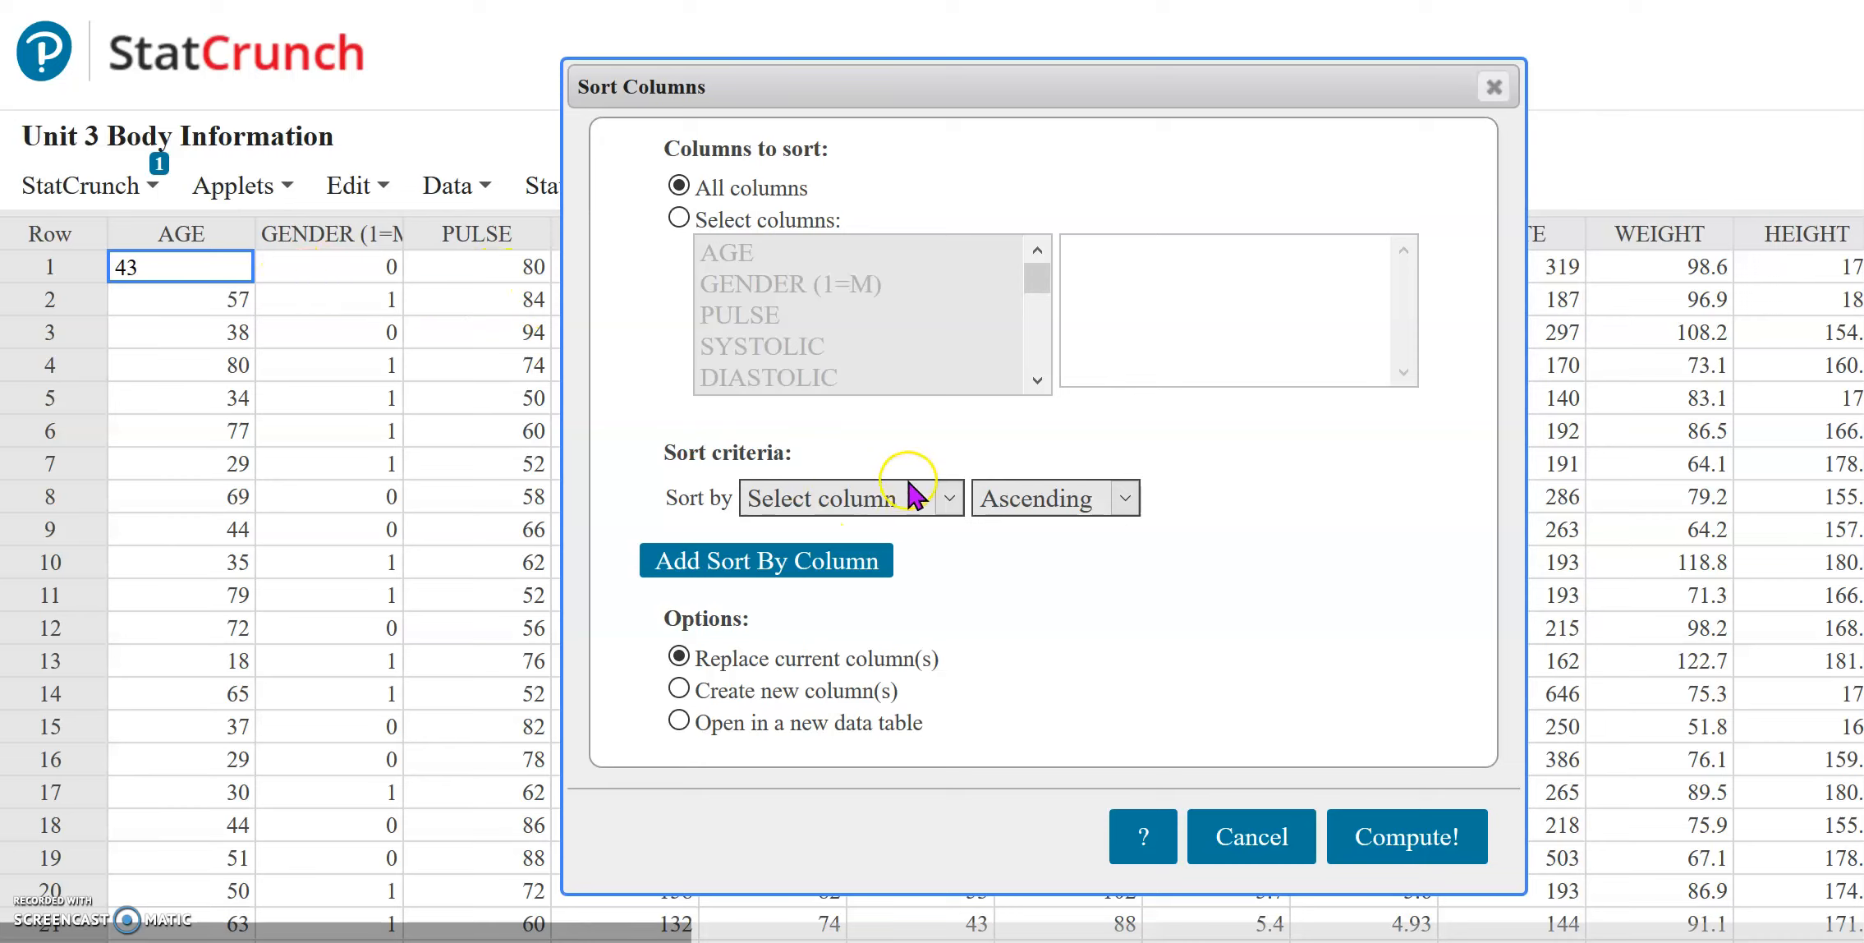
pyautogui.click(949, 499)
pyautogui.scroll(-1, 862, 370)
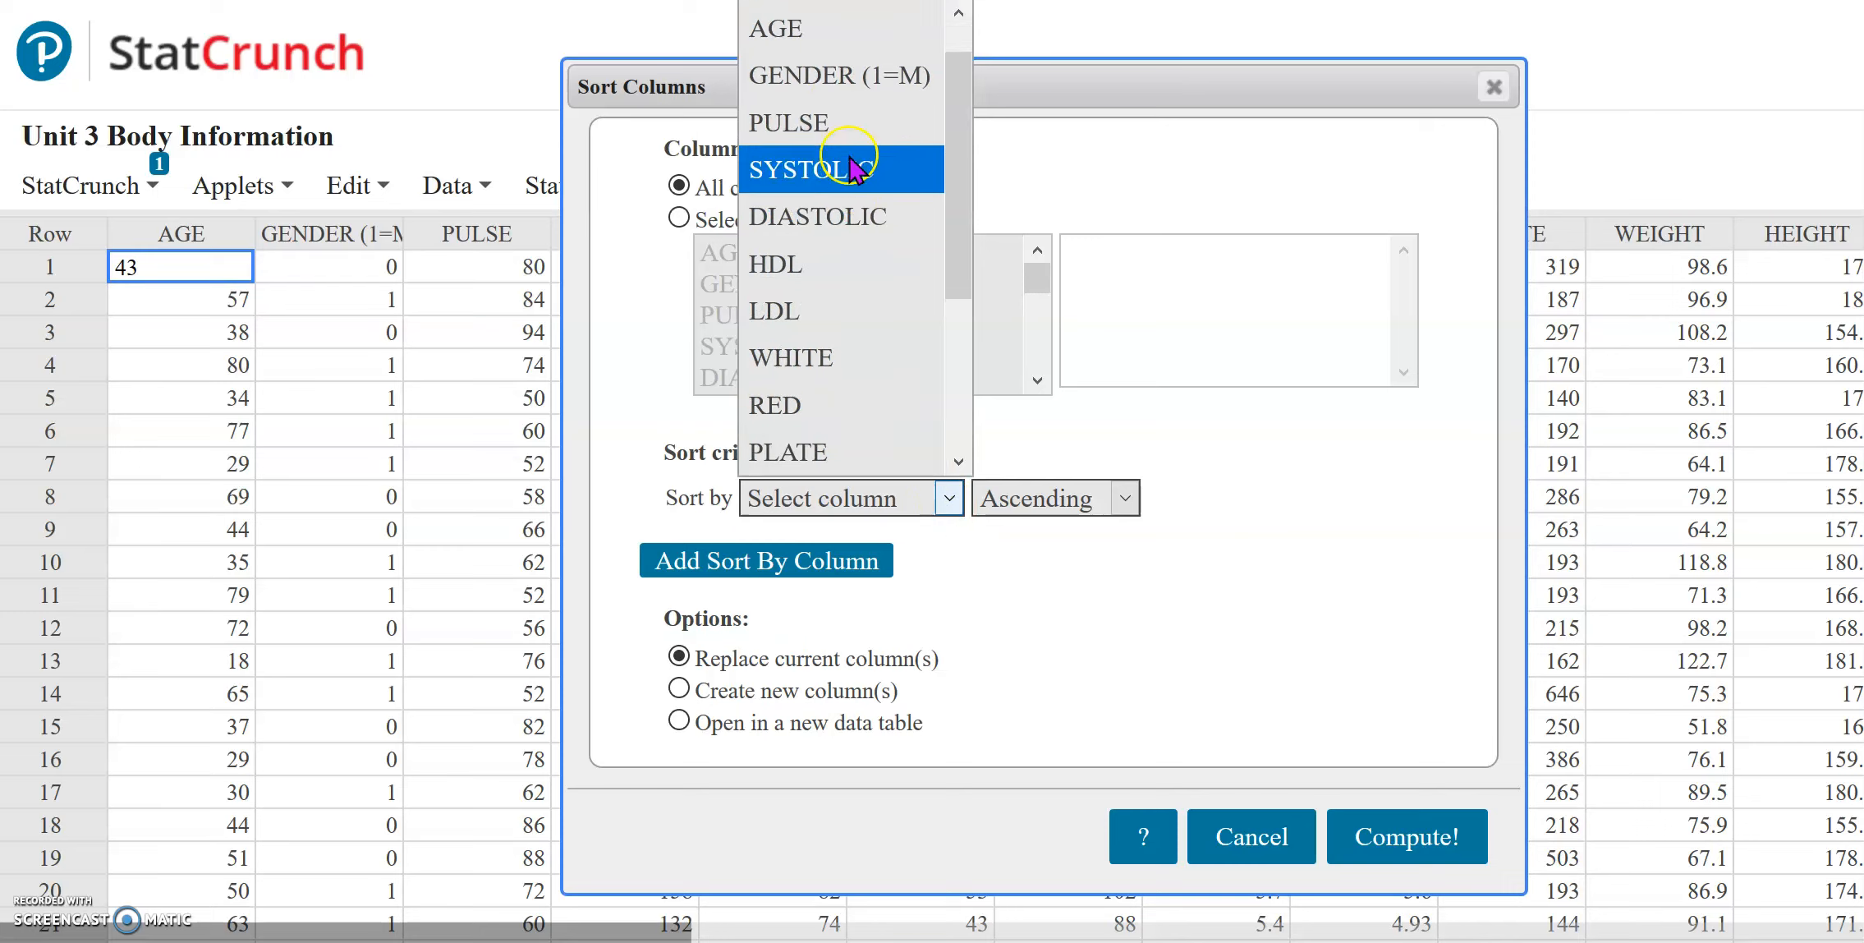
pyautogui.click(805, 26)
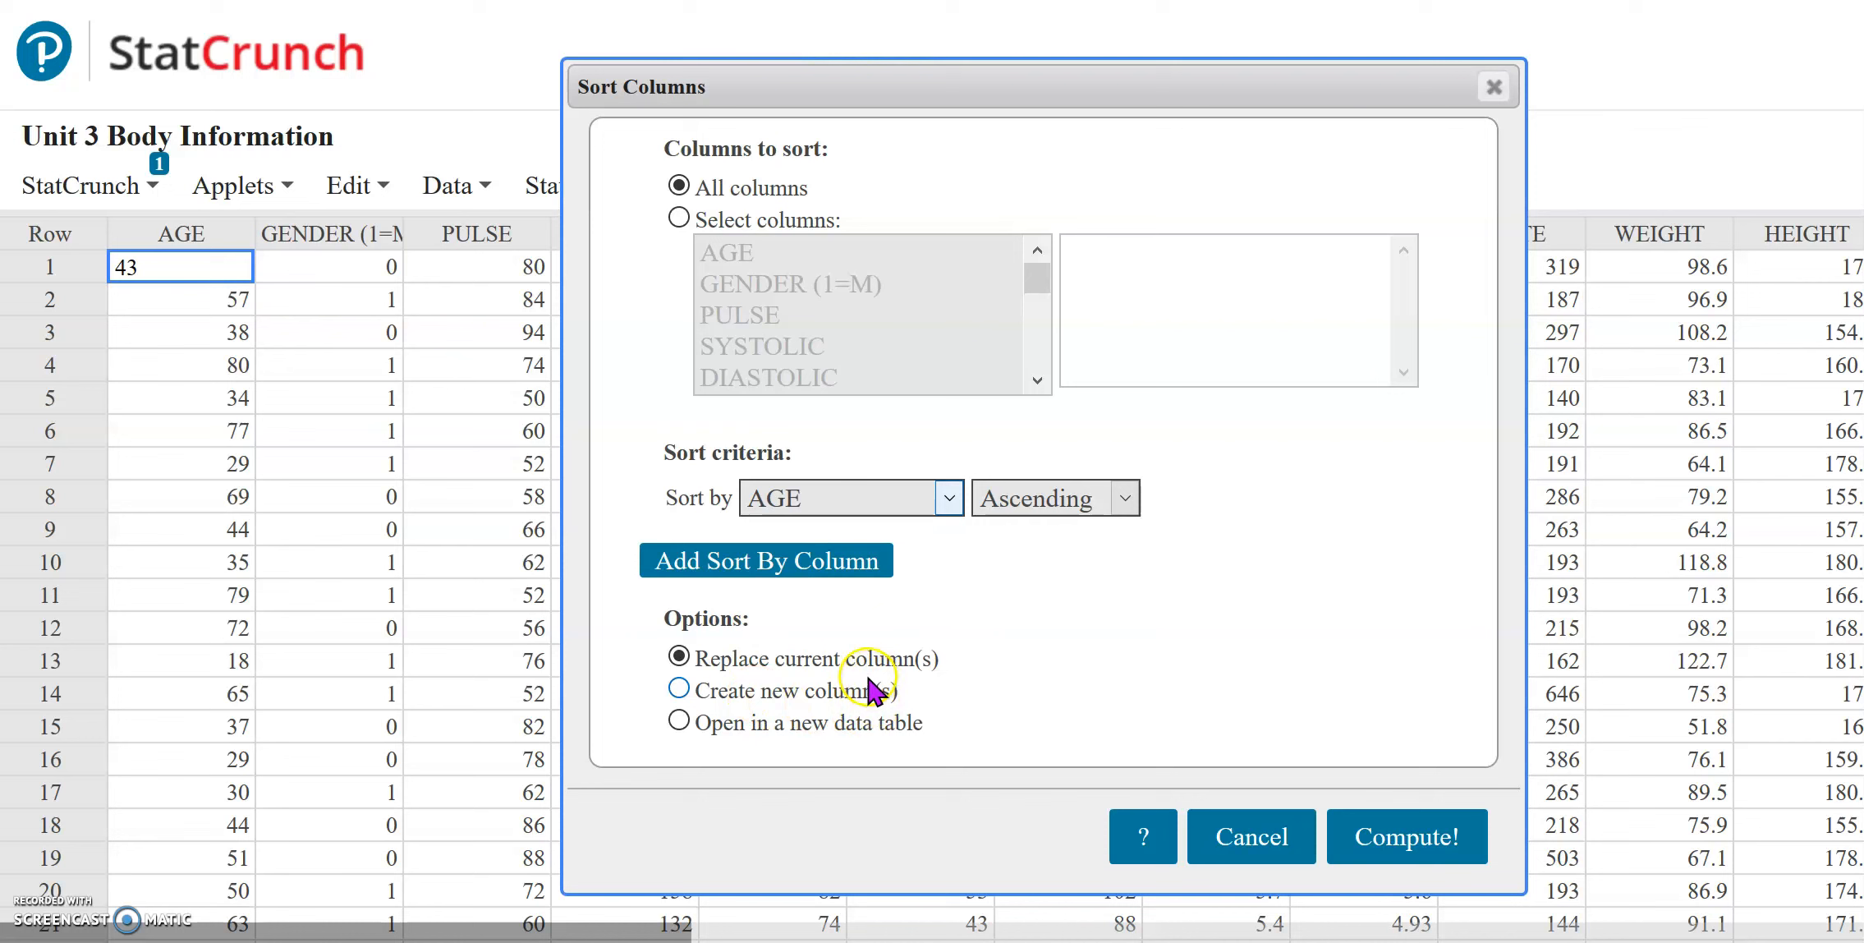
pyautogui.click(1439, 853)
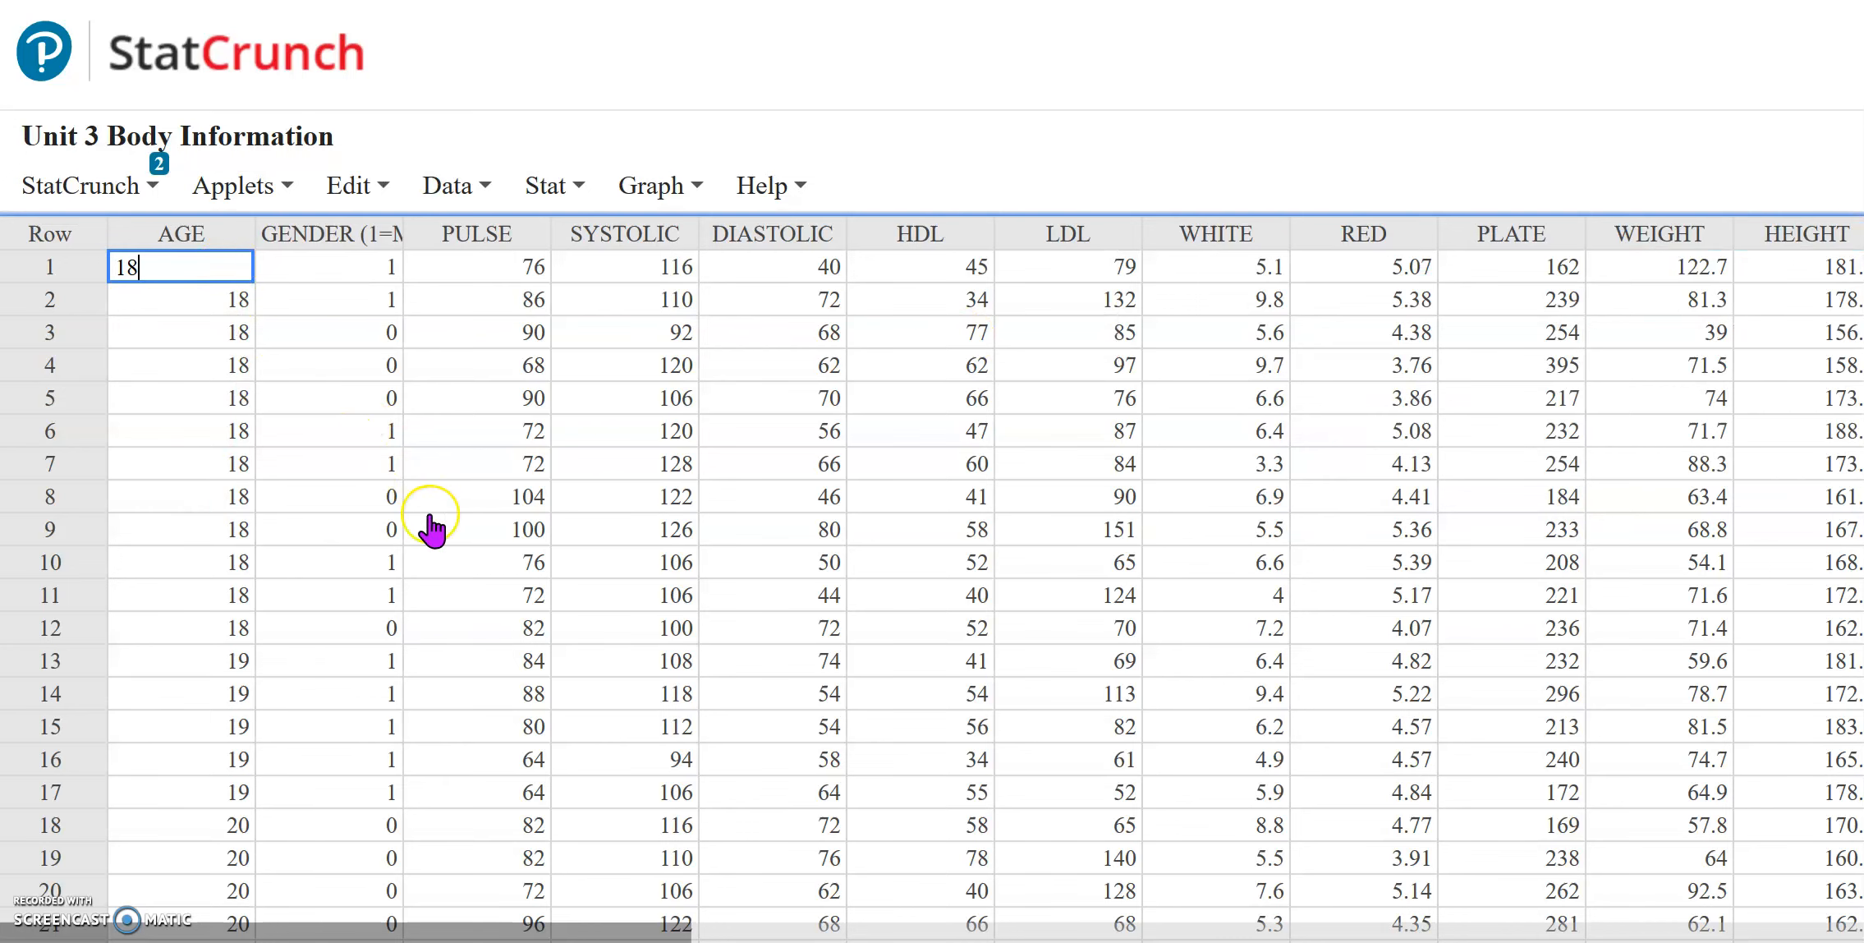
# Step: Examine the sorted AGE column from its lowest to its highest value and return to the first row
pyautogui.scroll(-10, 431, 530)
pyautogui.scroll(-5, 241, 430)
pyautogui.scroll(15, 241, 431)
pyautogui.scroll(-13, 189, 311)
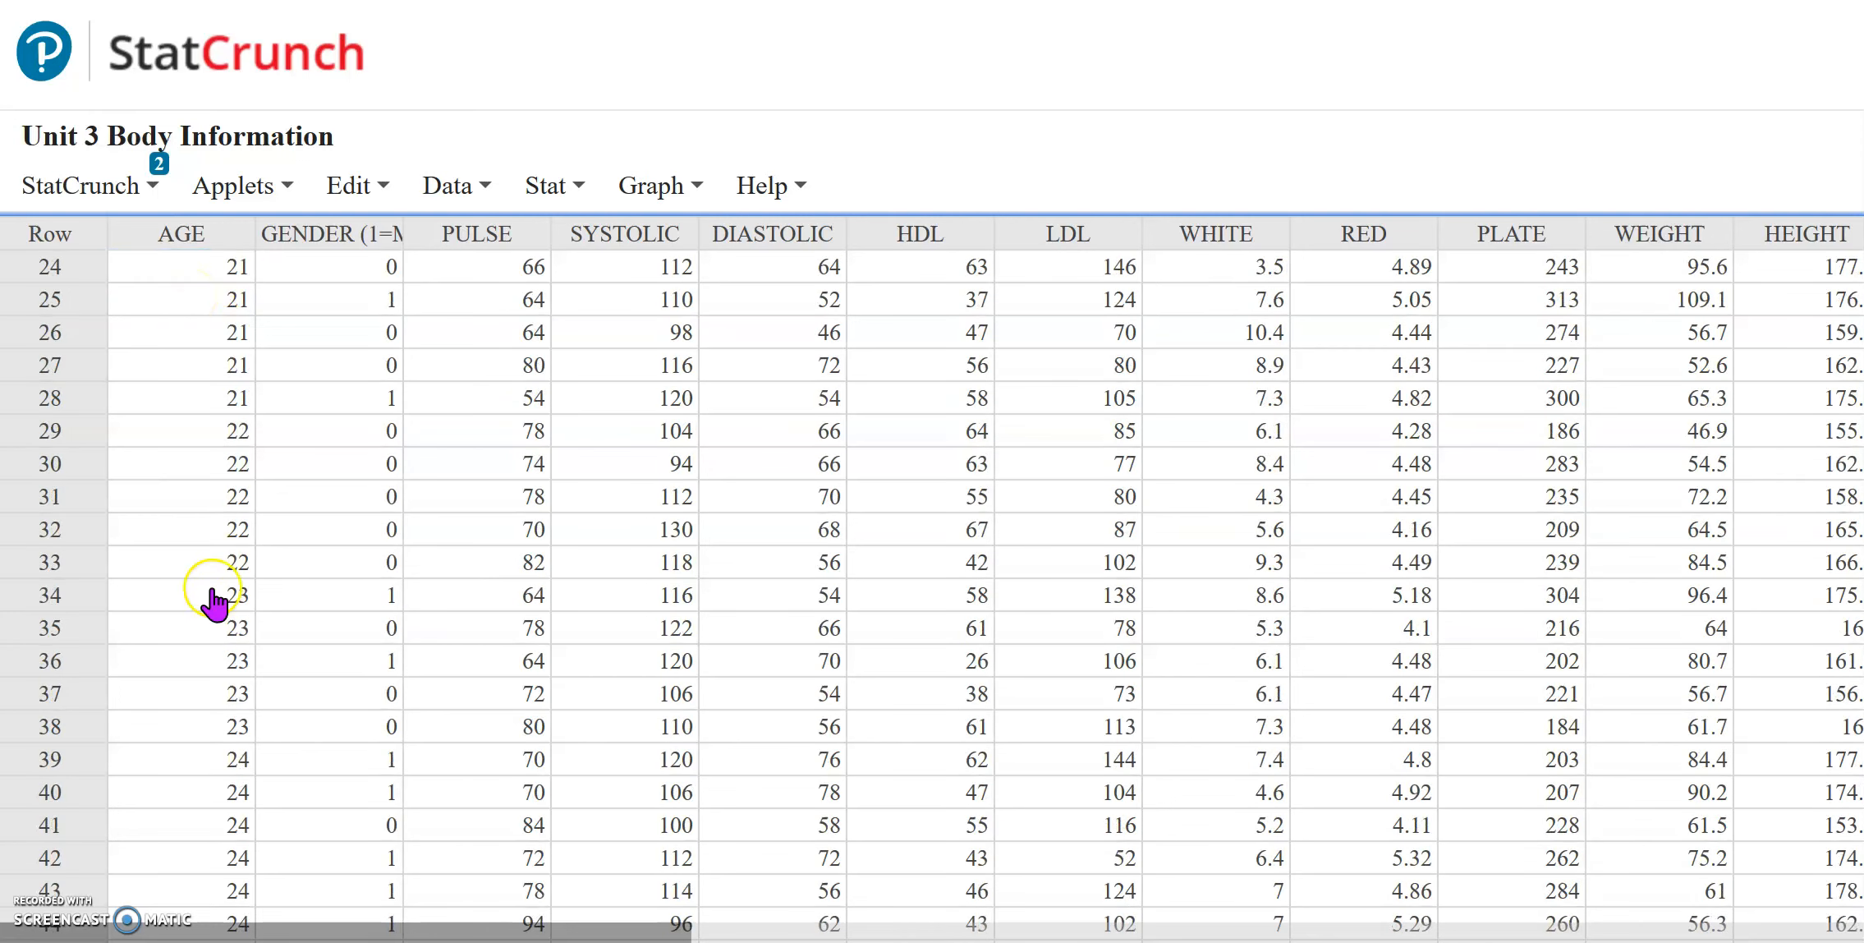
pyautogui.scroll(-7, 215, 604)
pyautogui.scroll(11, 216, 603)
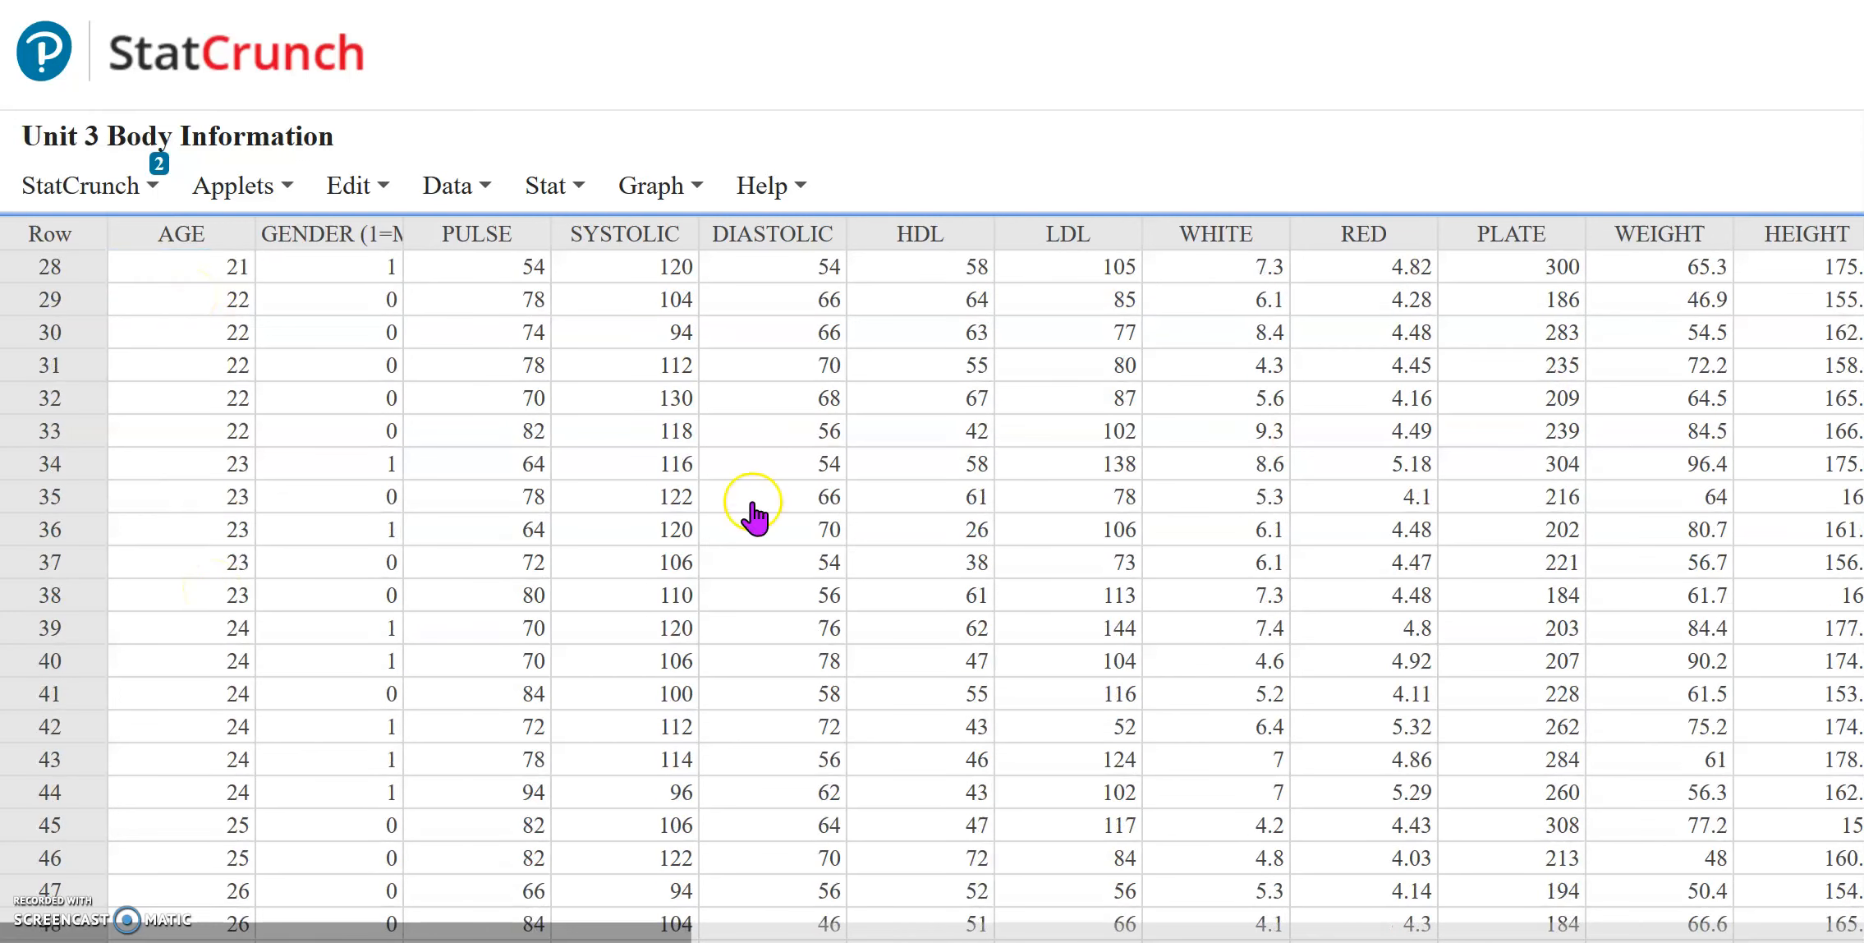
pyautogui.scroll(-20, 932, 574)
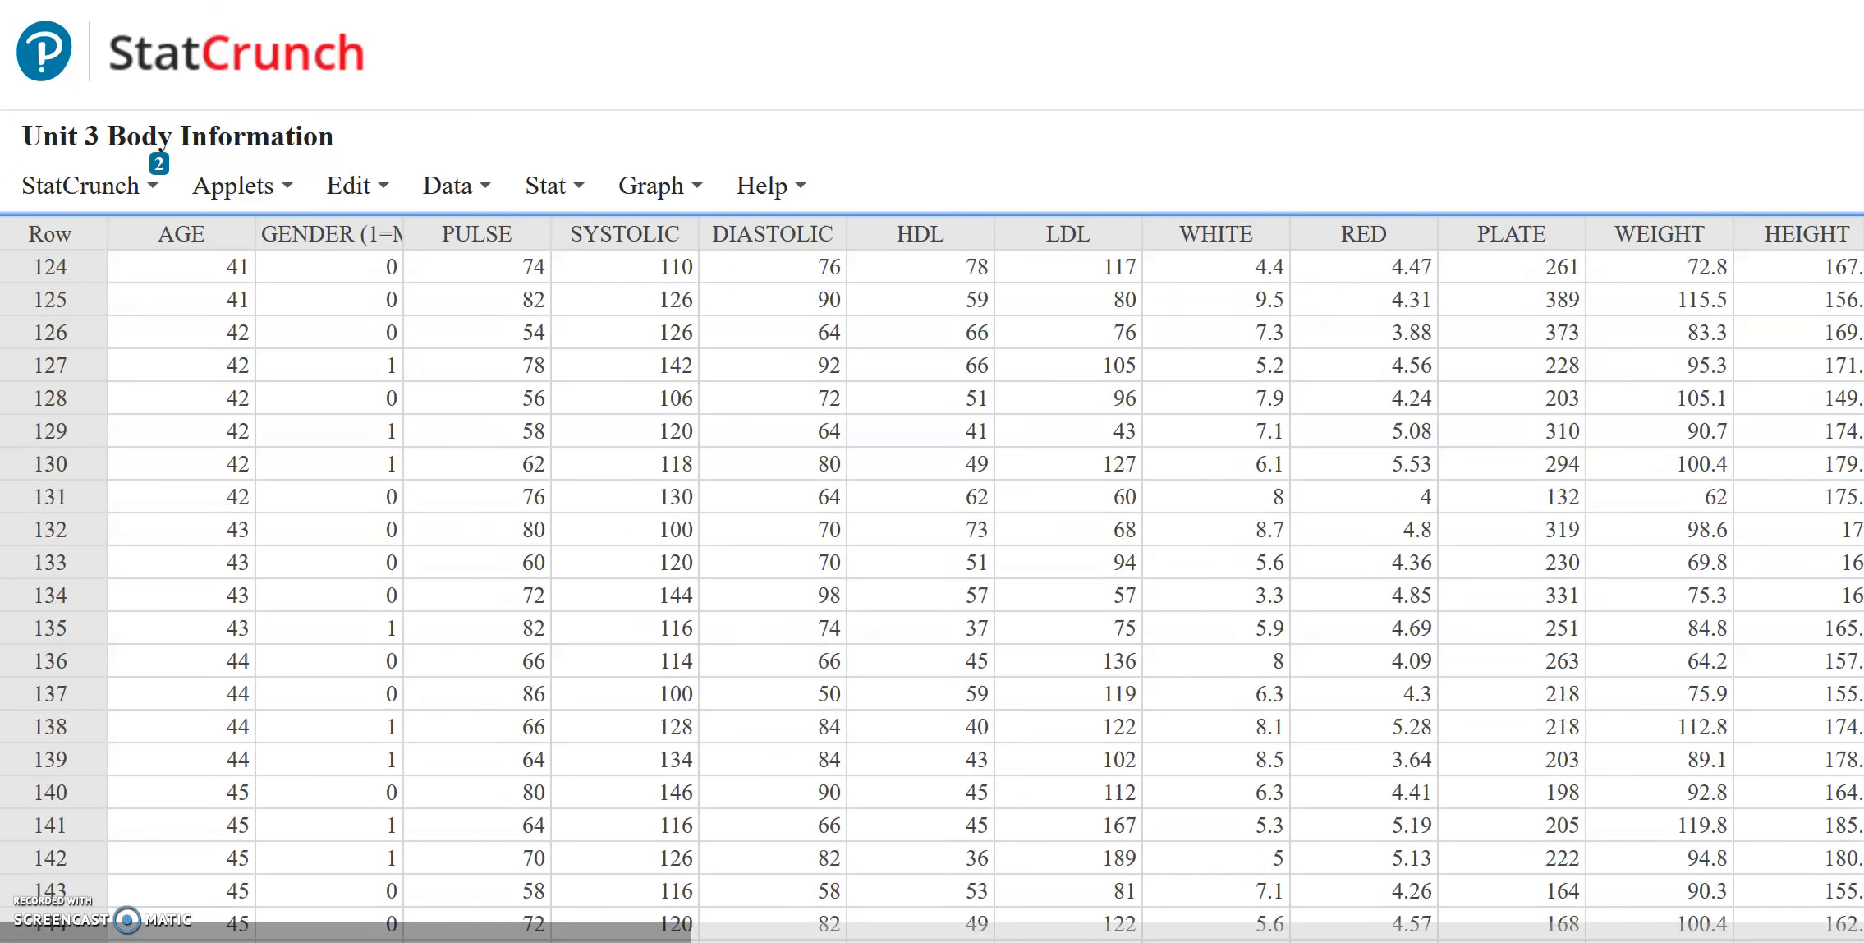
pyautogui.scroll(-12, 932, 575)
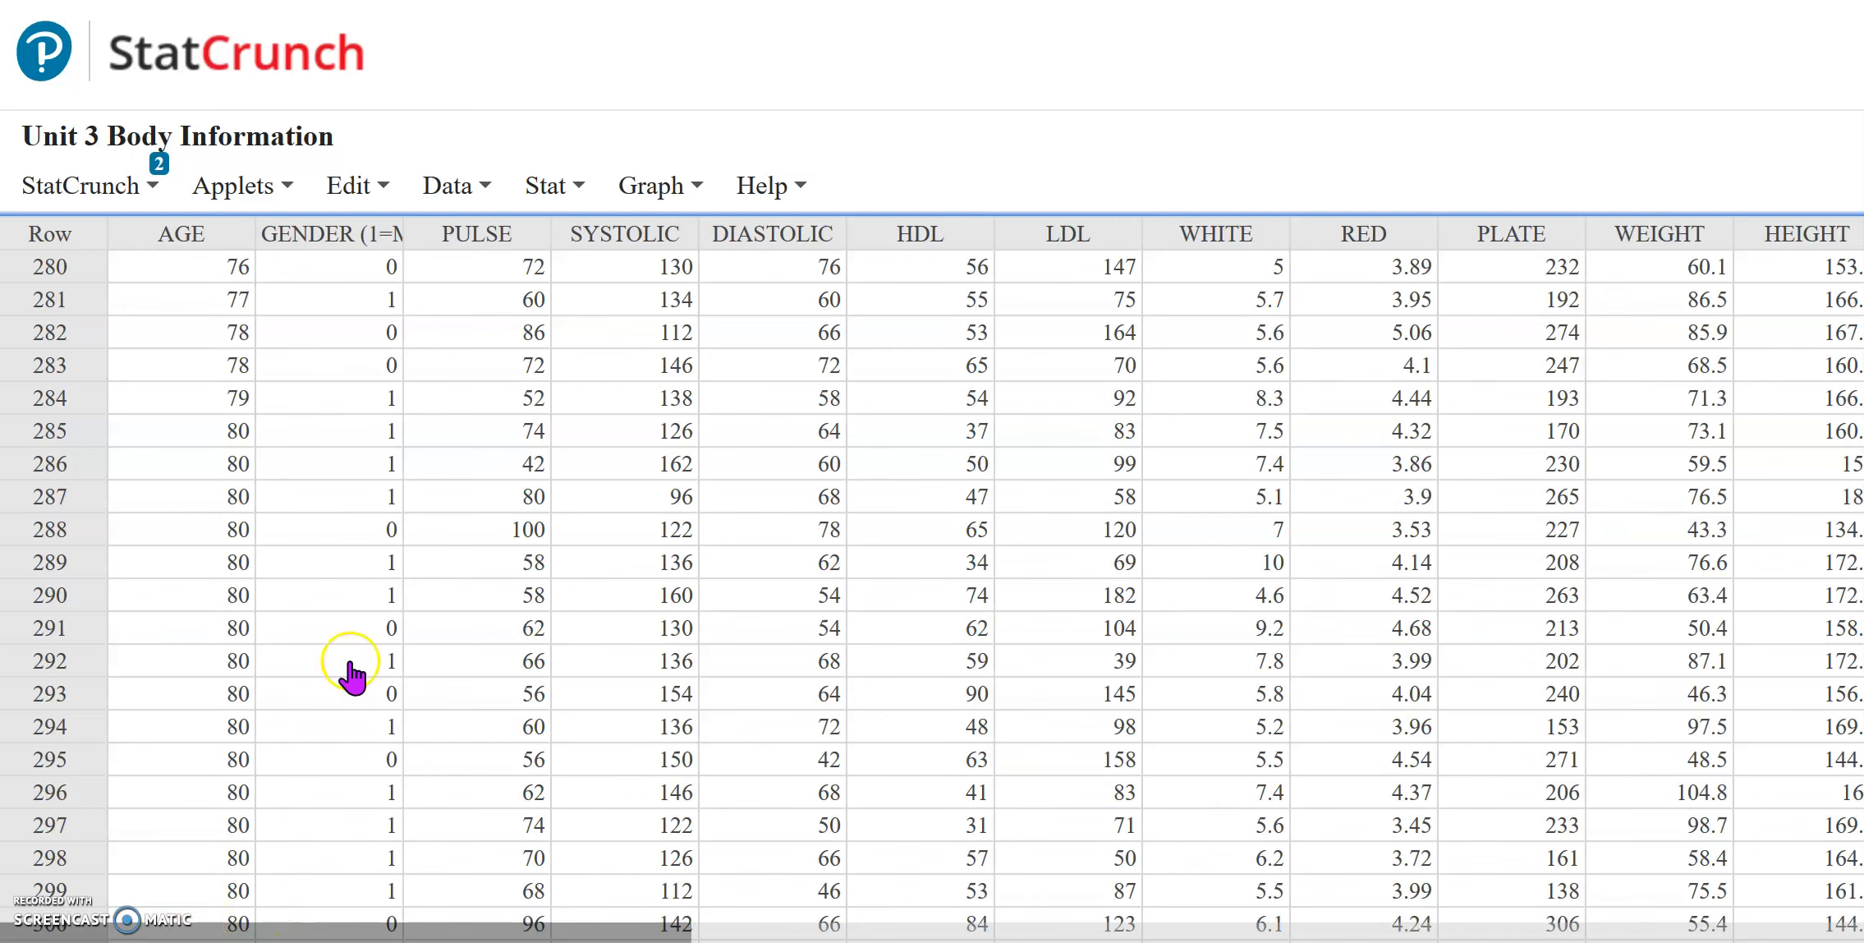
pyautogui.scroll(20, 932, 575)
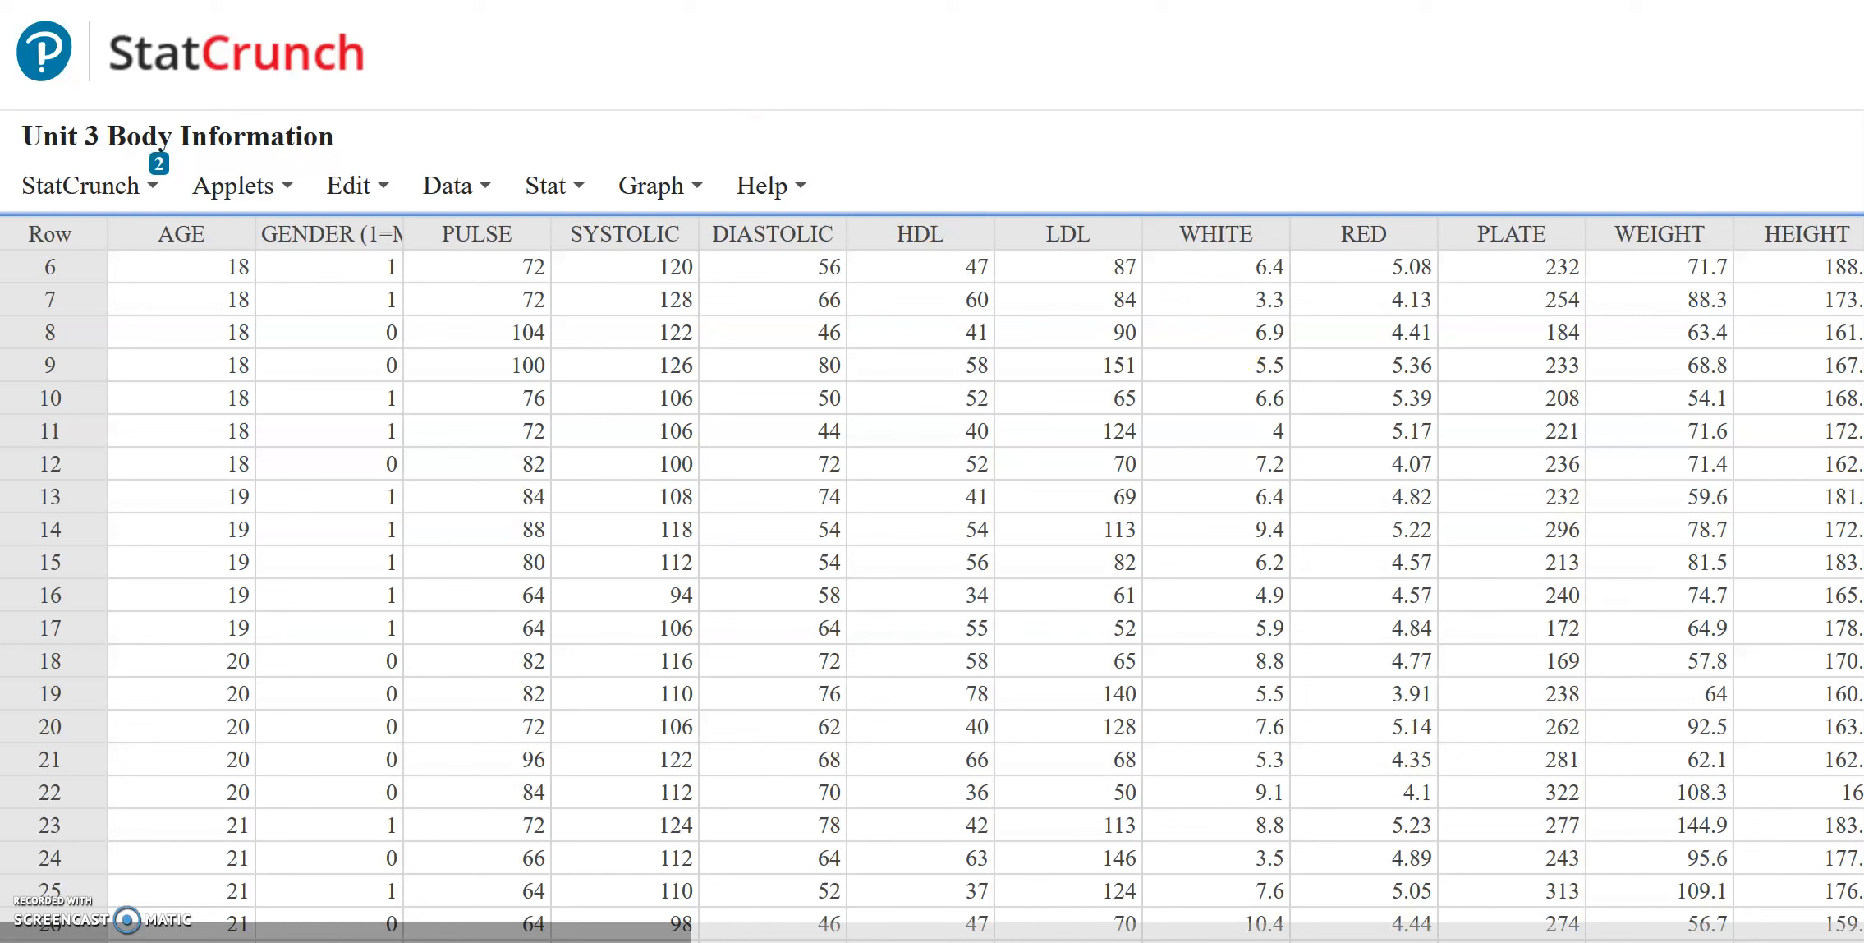
pyautogui.scroll(2, 470, 446)
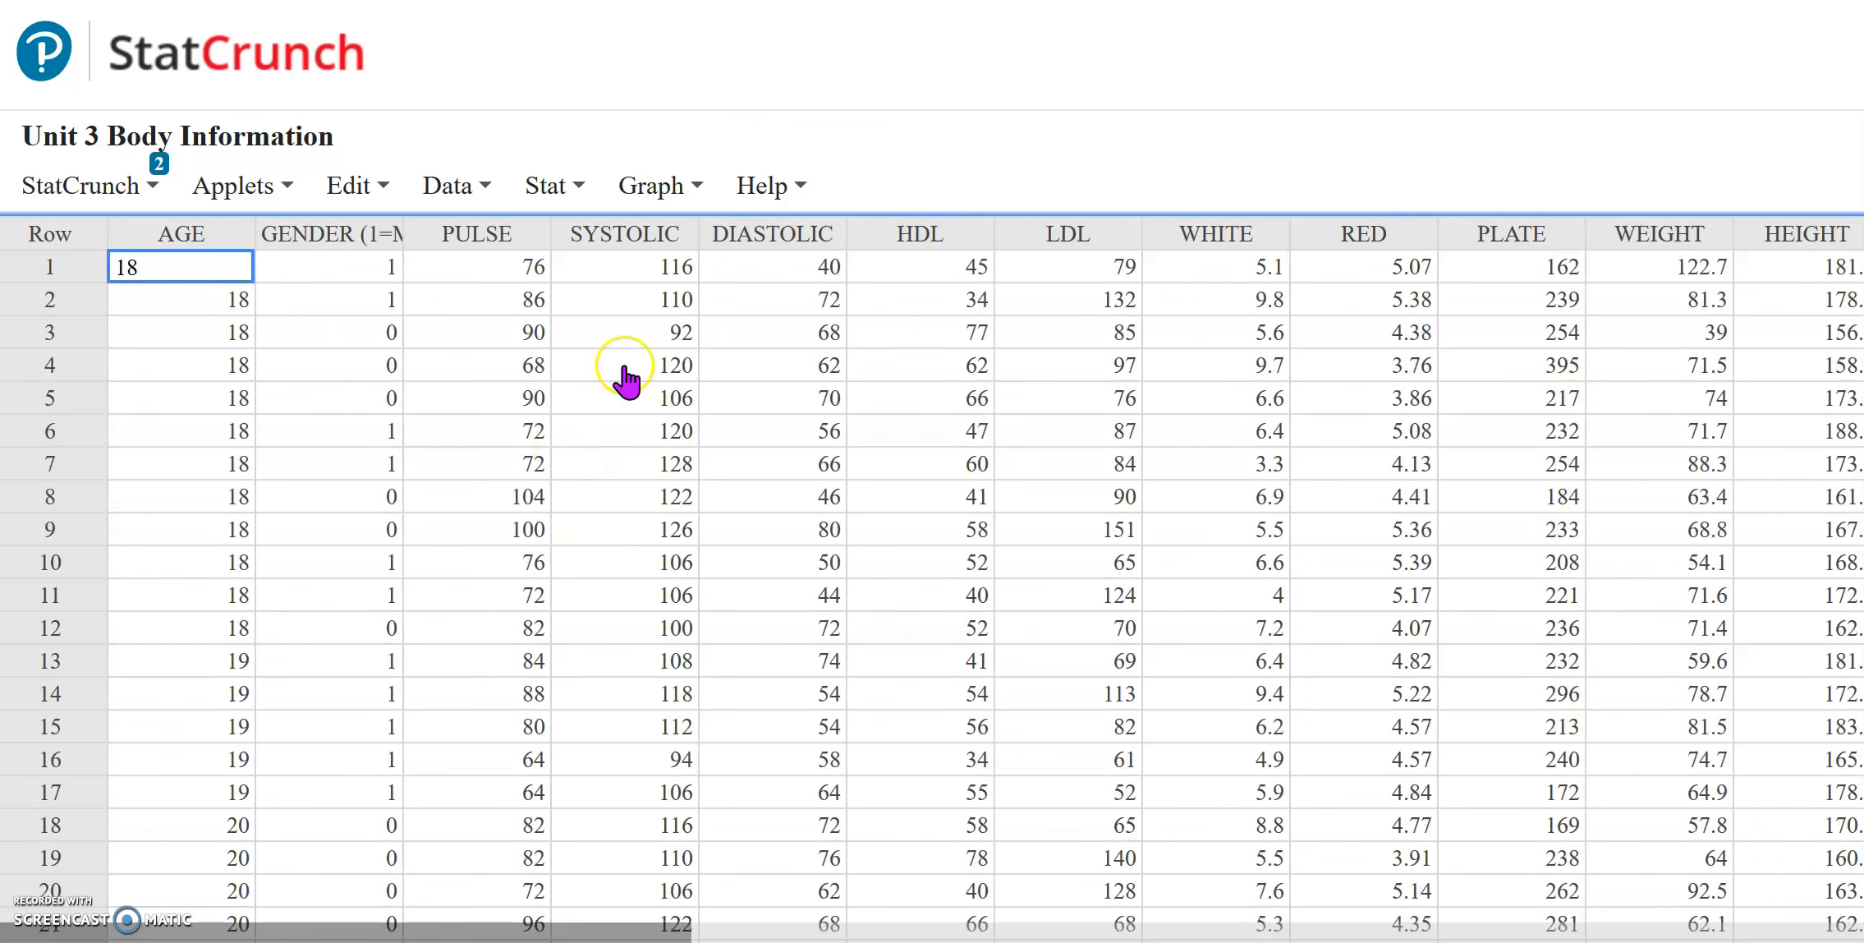
# Step: Set up a Frequency histogram of the AGE column with bins starting at 15 and a width of 10
pyautogui.click(694, 189)
pyautogui.click(727, 369)
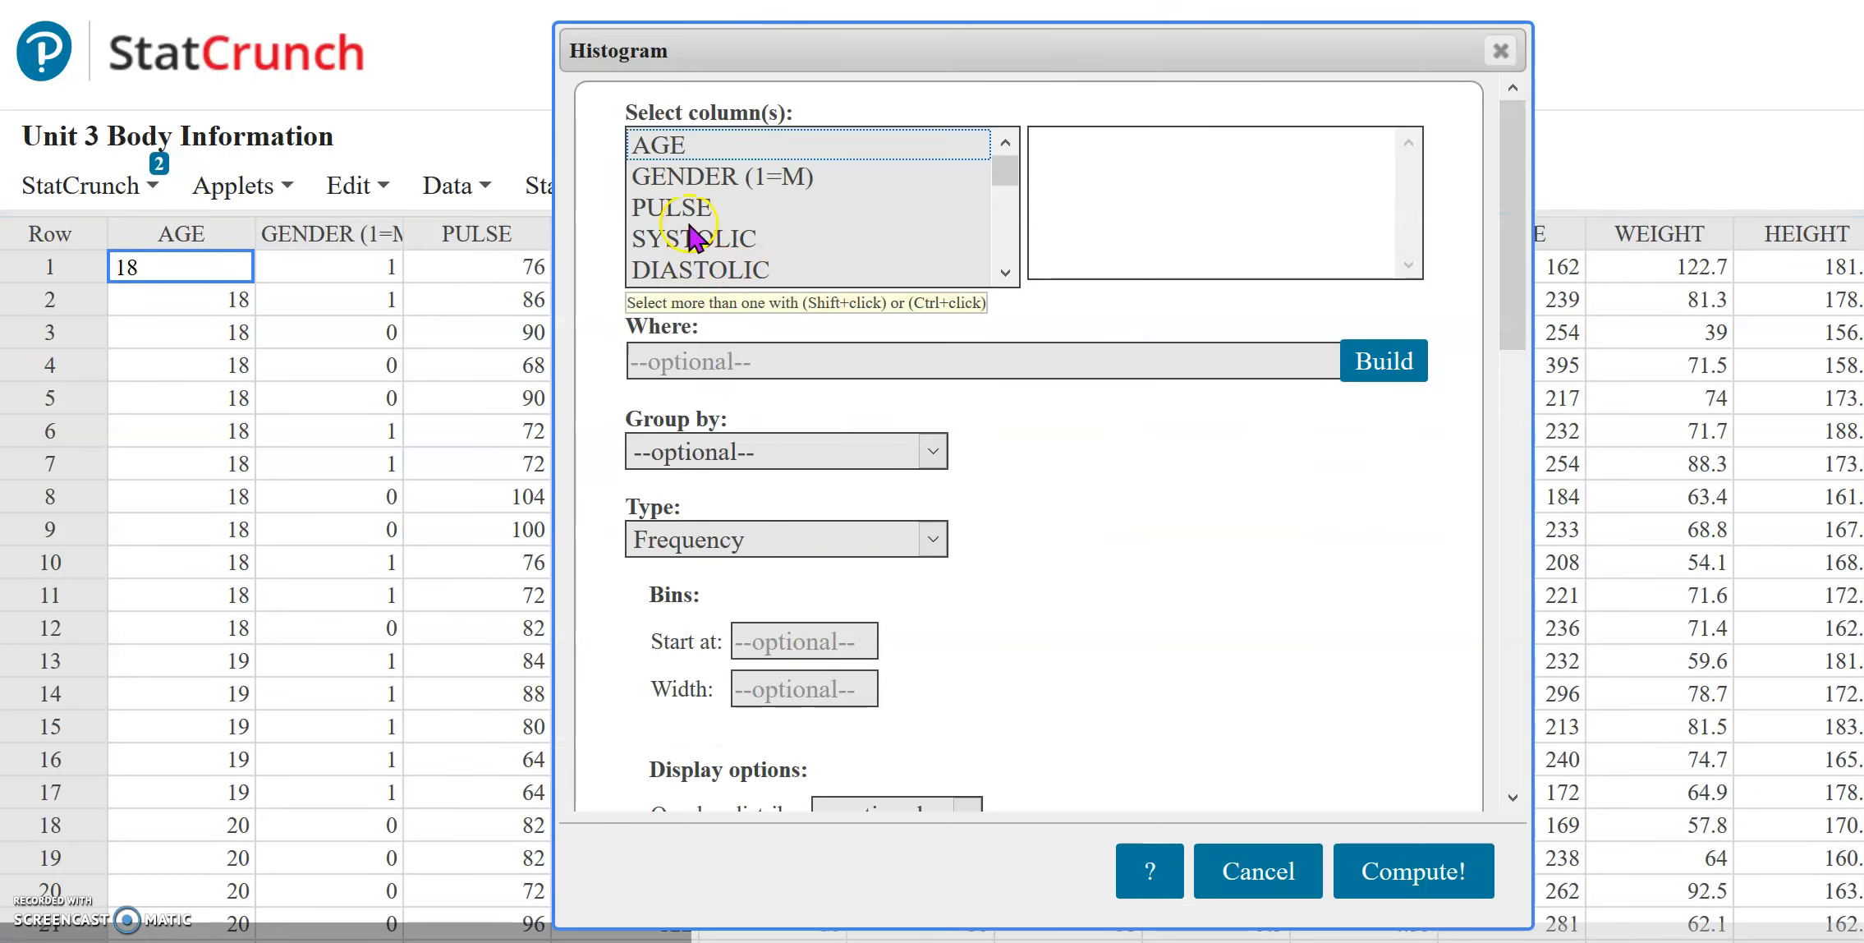
pyautogui.click(673, 144)
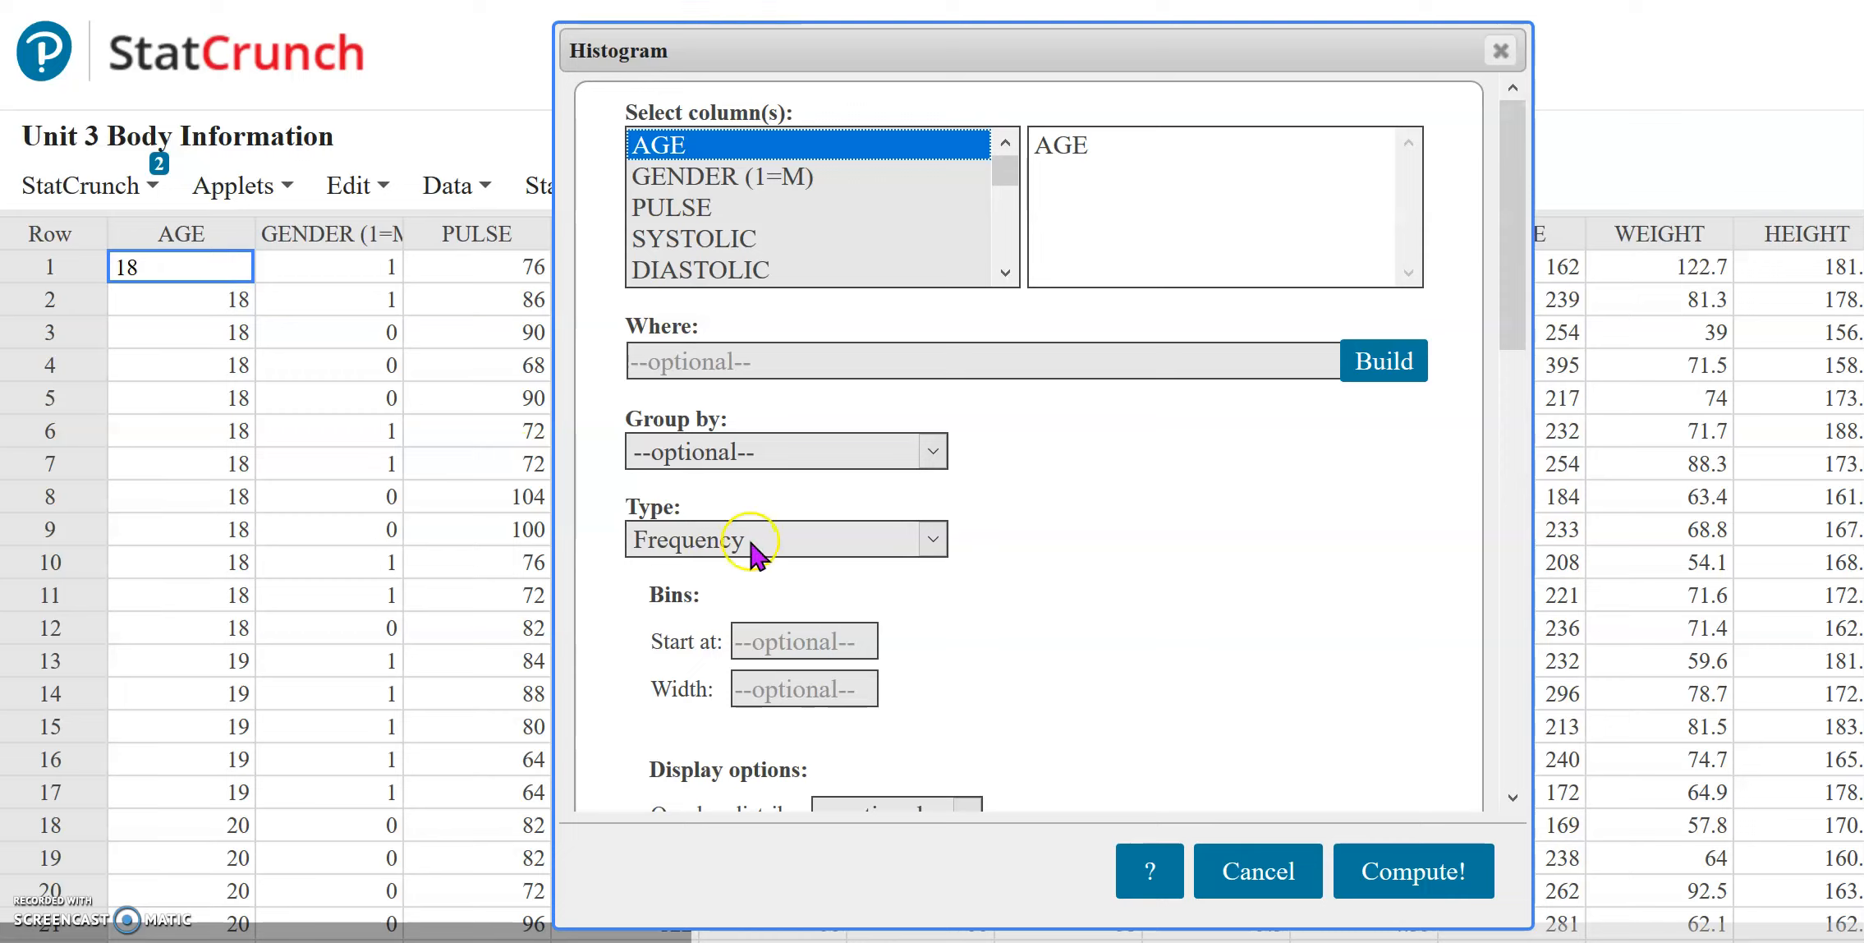
pyautogui.click(765, 633)
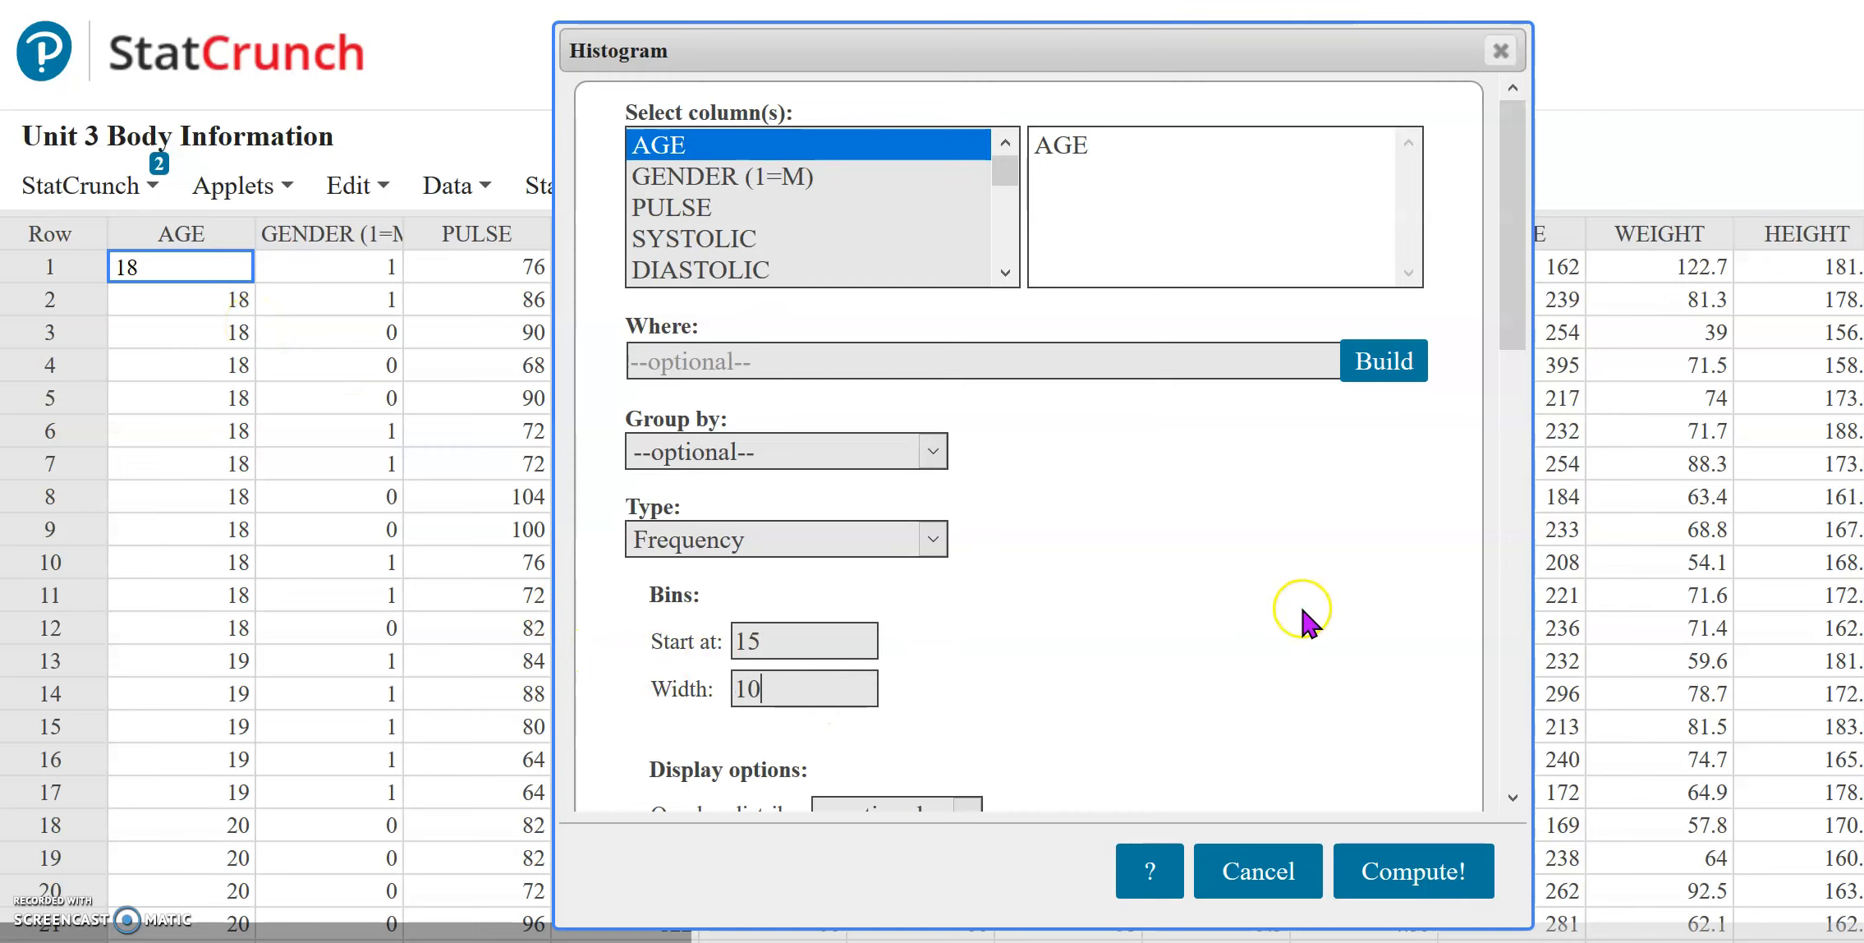
# Step: Review the histogram's display and graph options, keep the Basic - 7 colors scheme, and compute the AGE histogram
pyautogui.scroll(-7, 1296, 603)
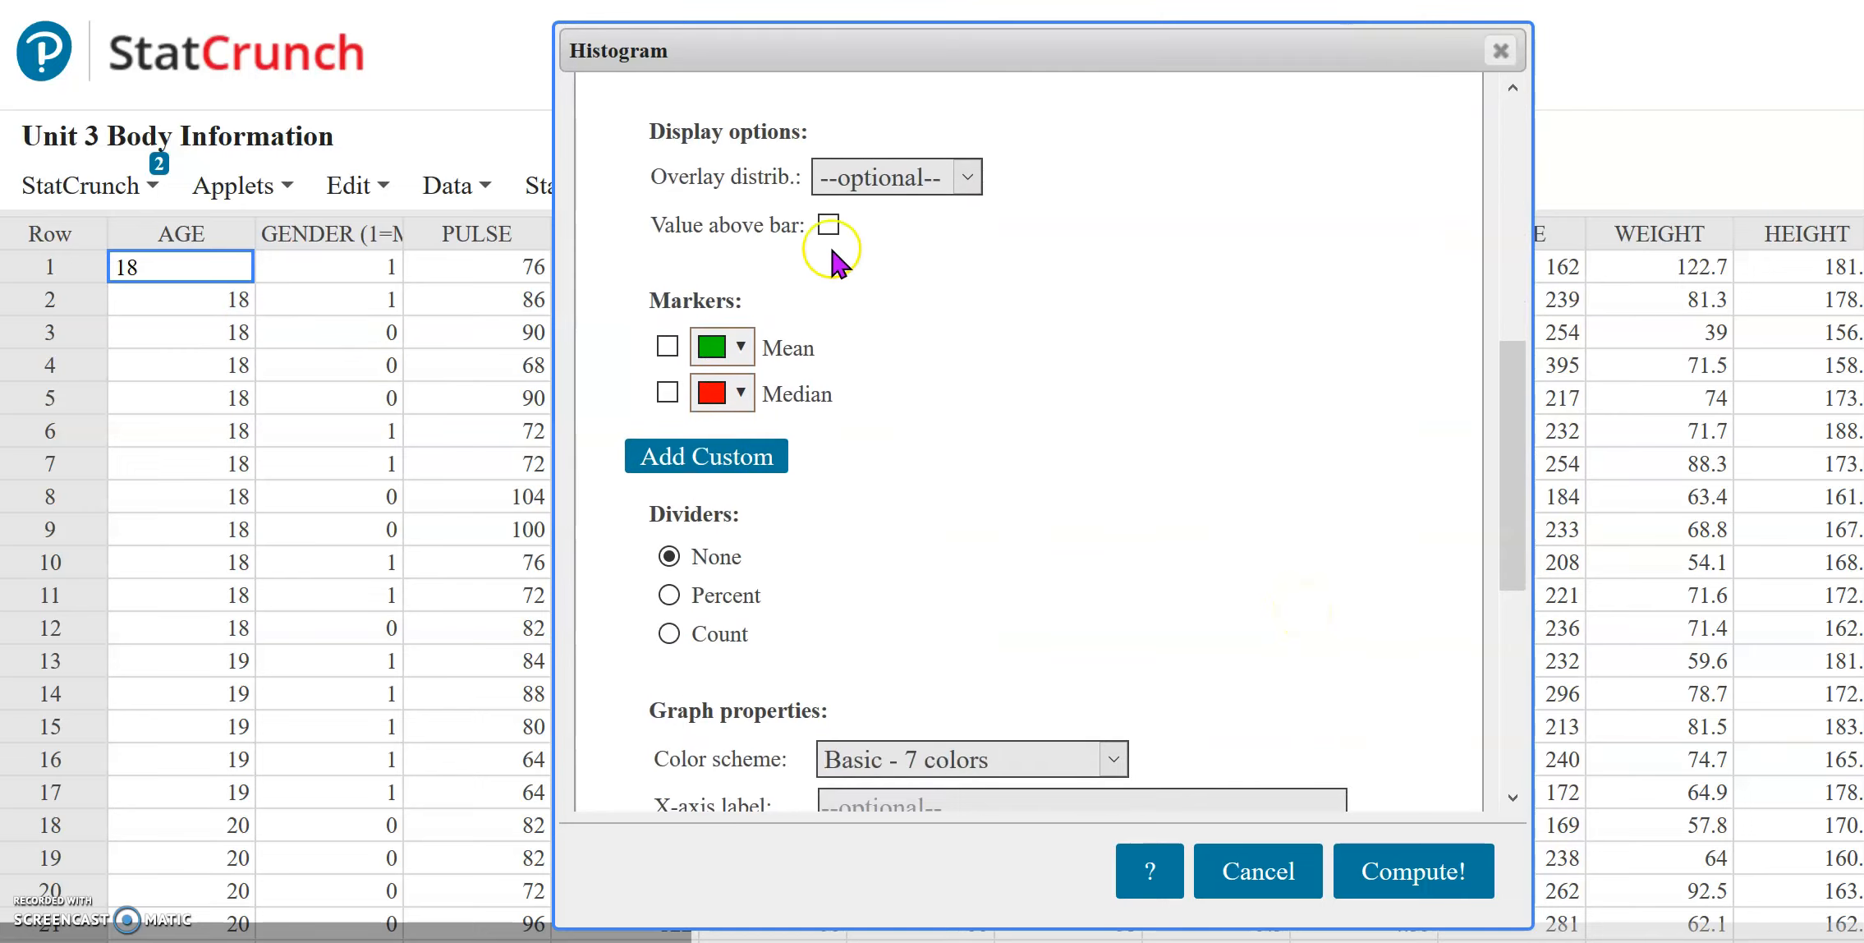
pyautogui.scroll(-4, 787, 529)
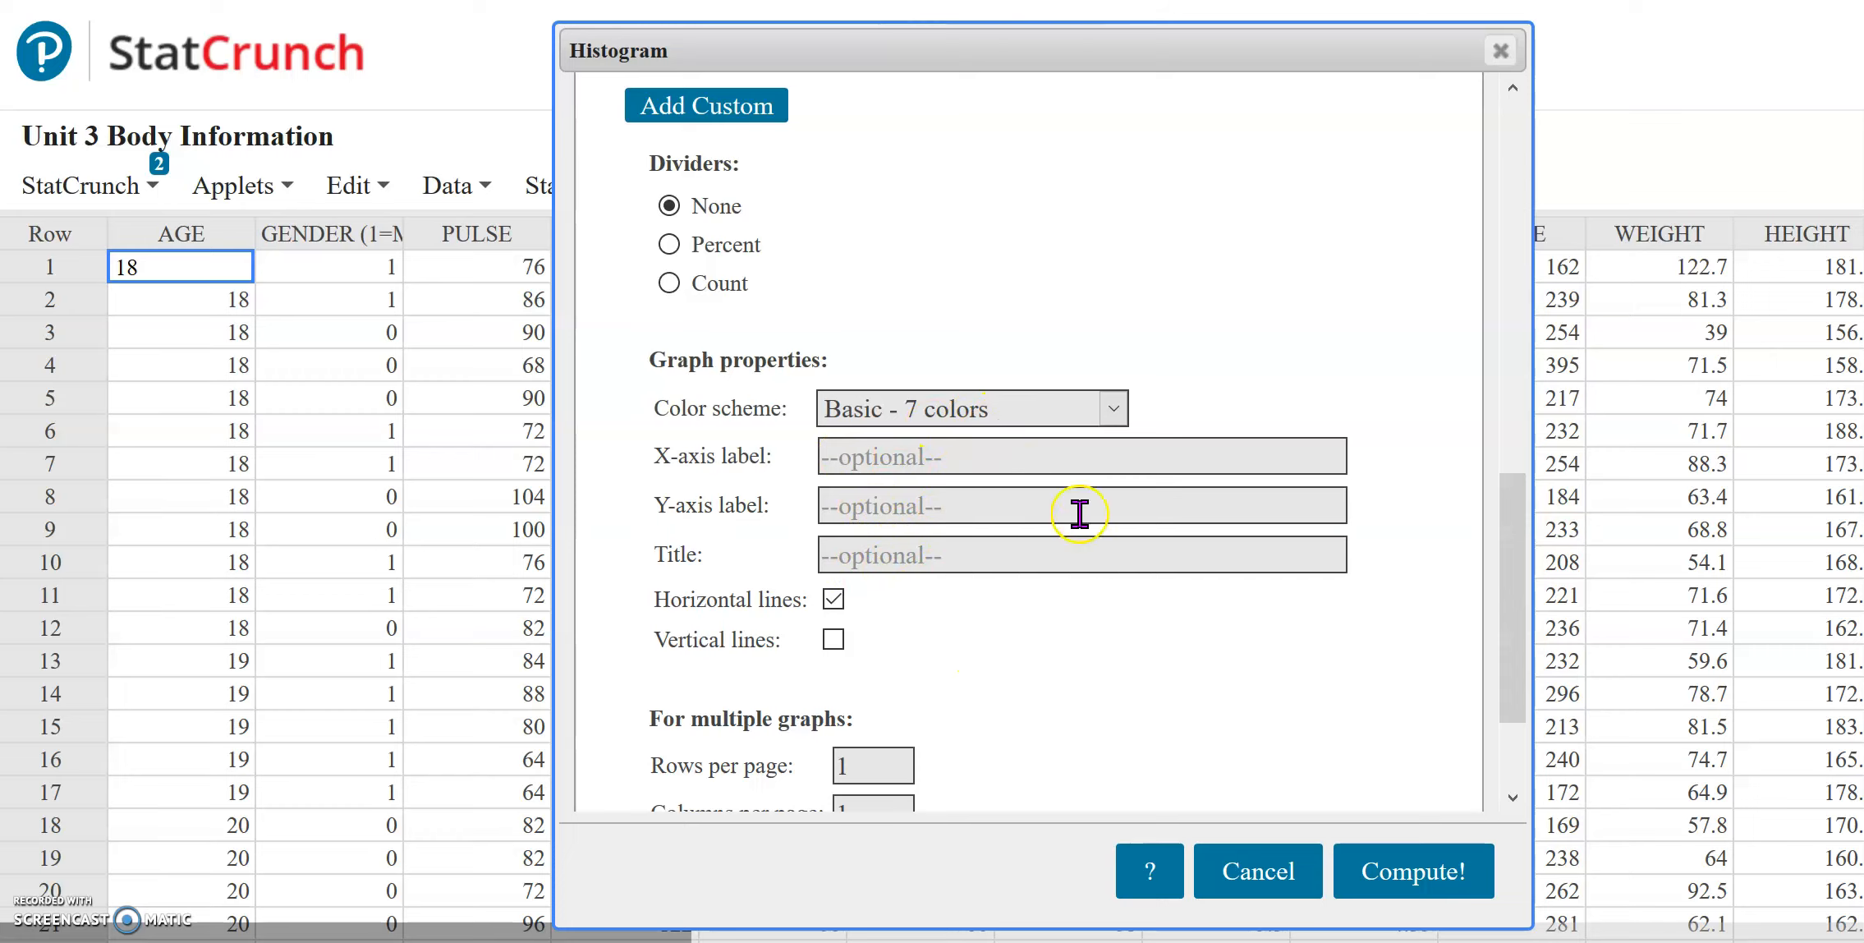
pyautogui.click(1114, 411)
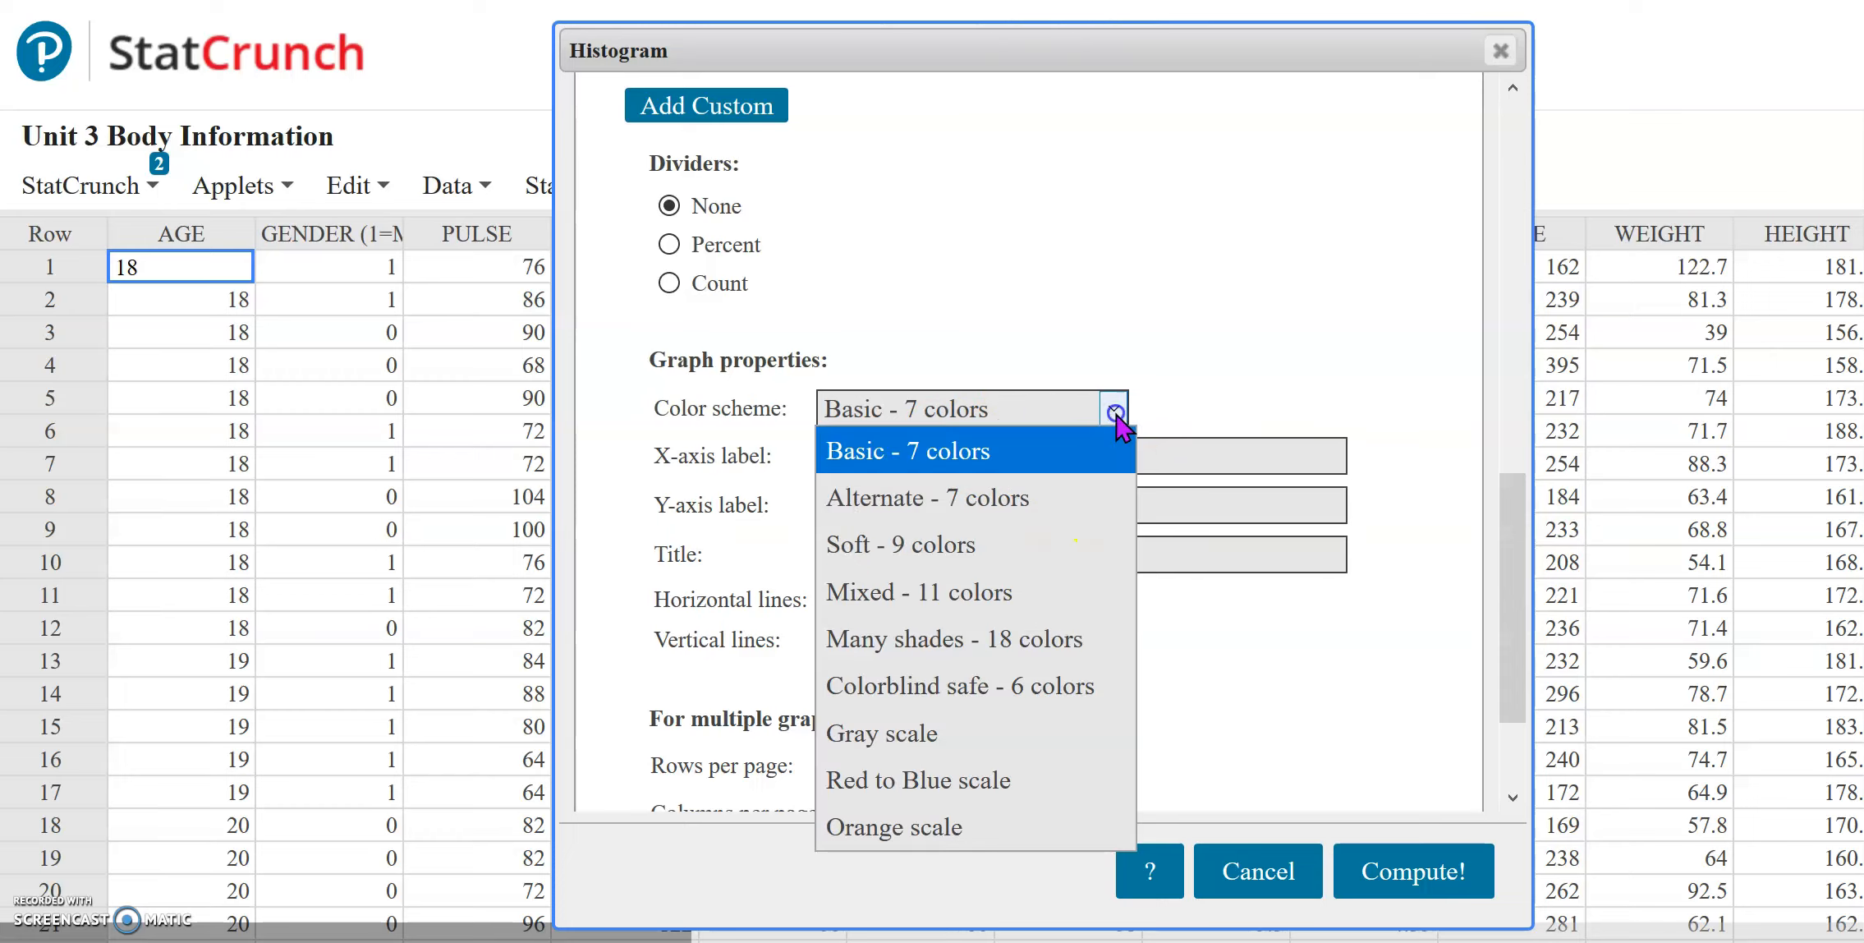
pyautogui.click(1211, 366)
pyautogui.scroll(-2, 1080, 636)
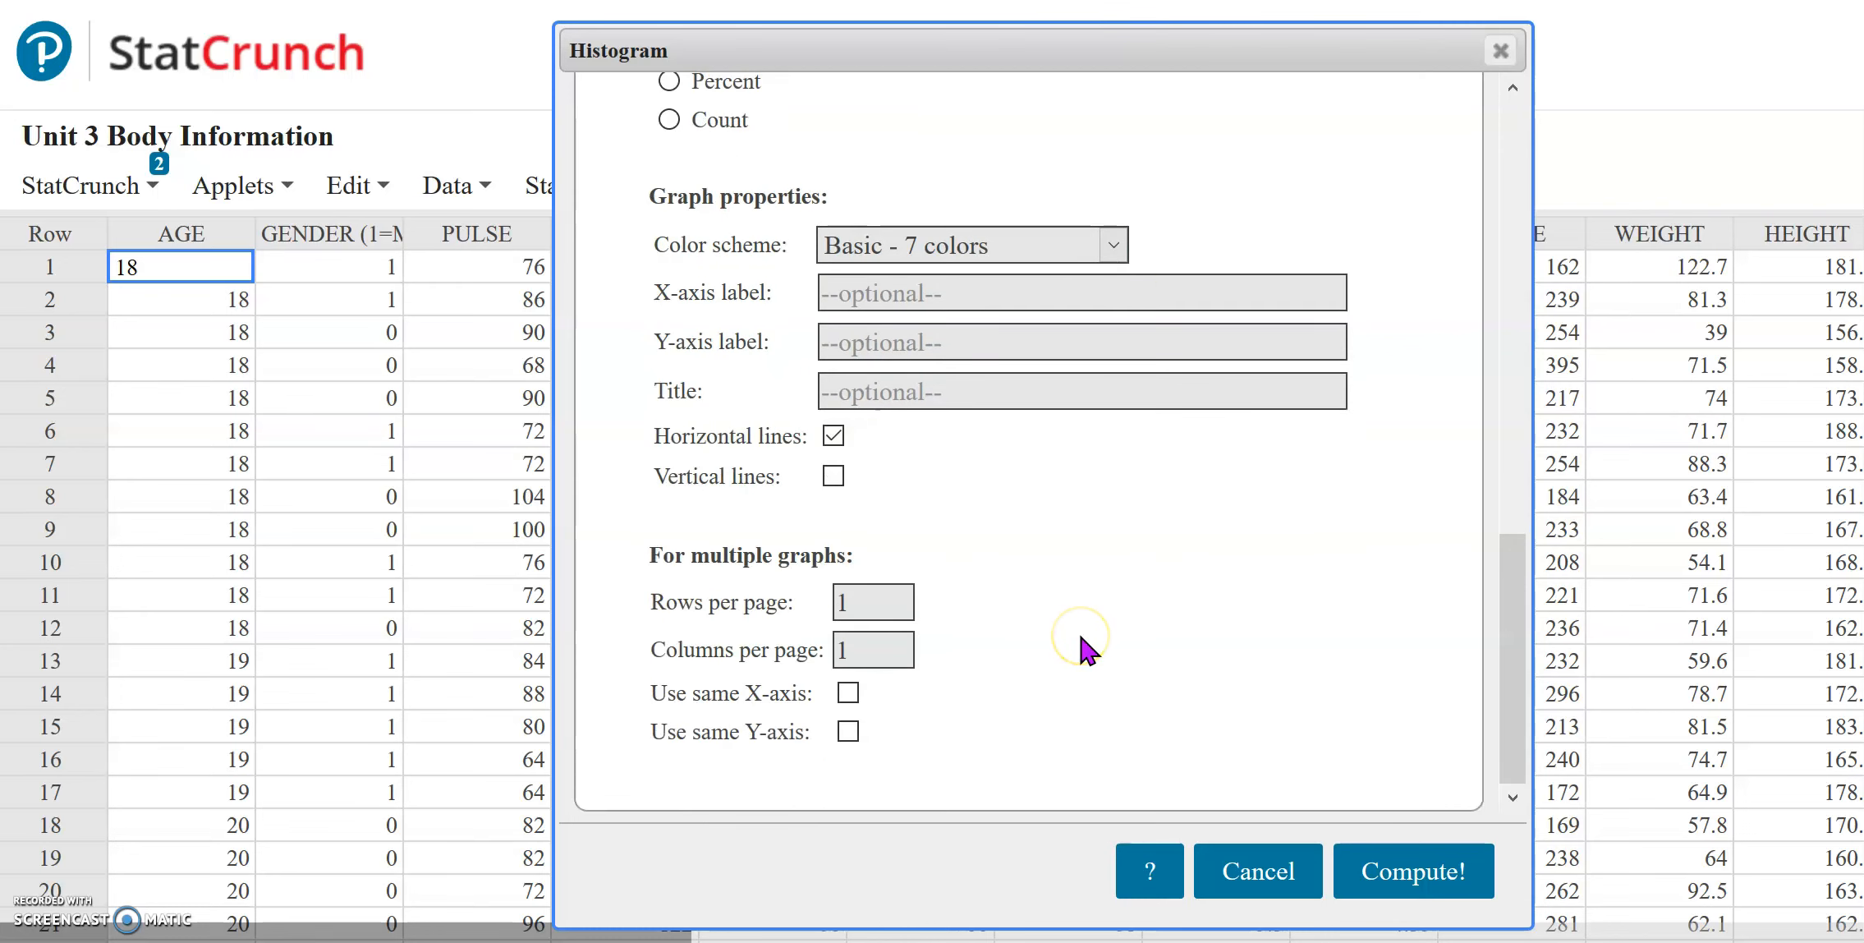
pyautogui.click(1452, 886)
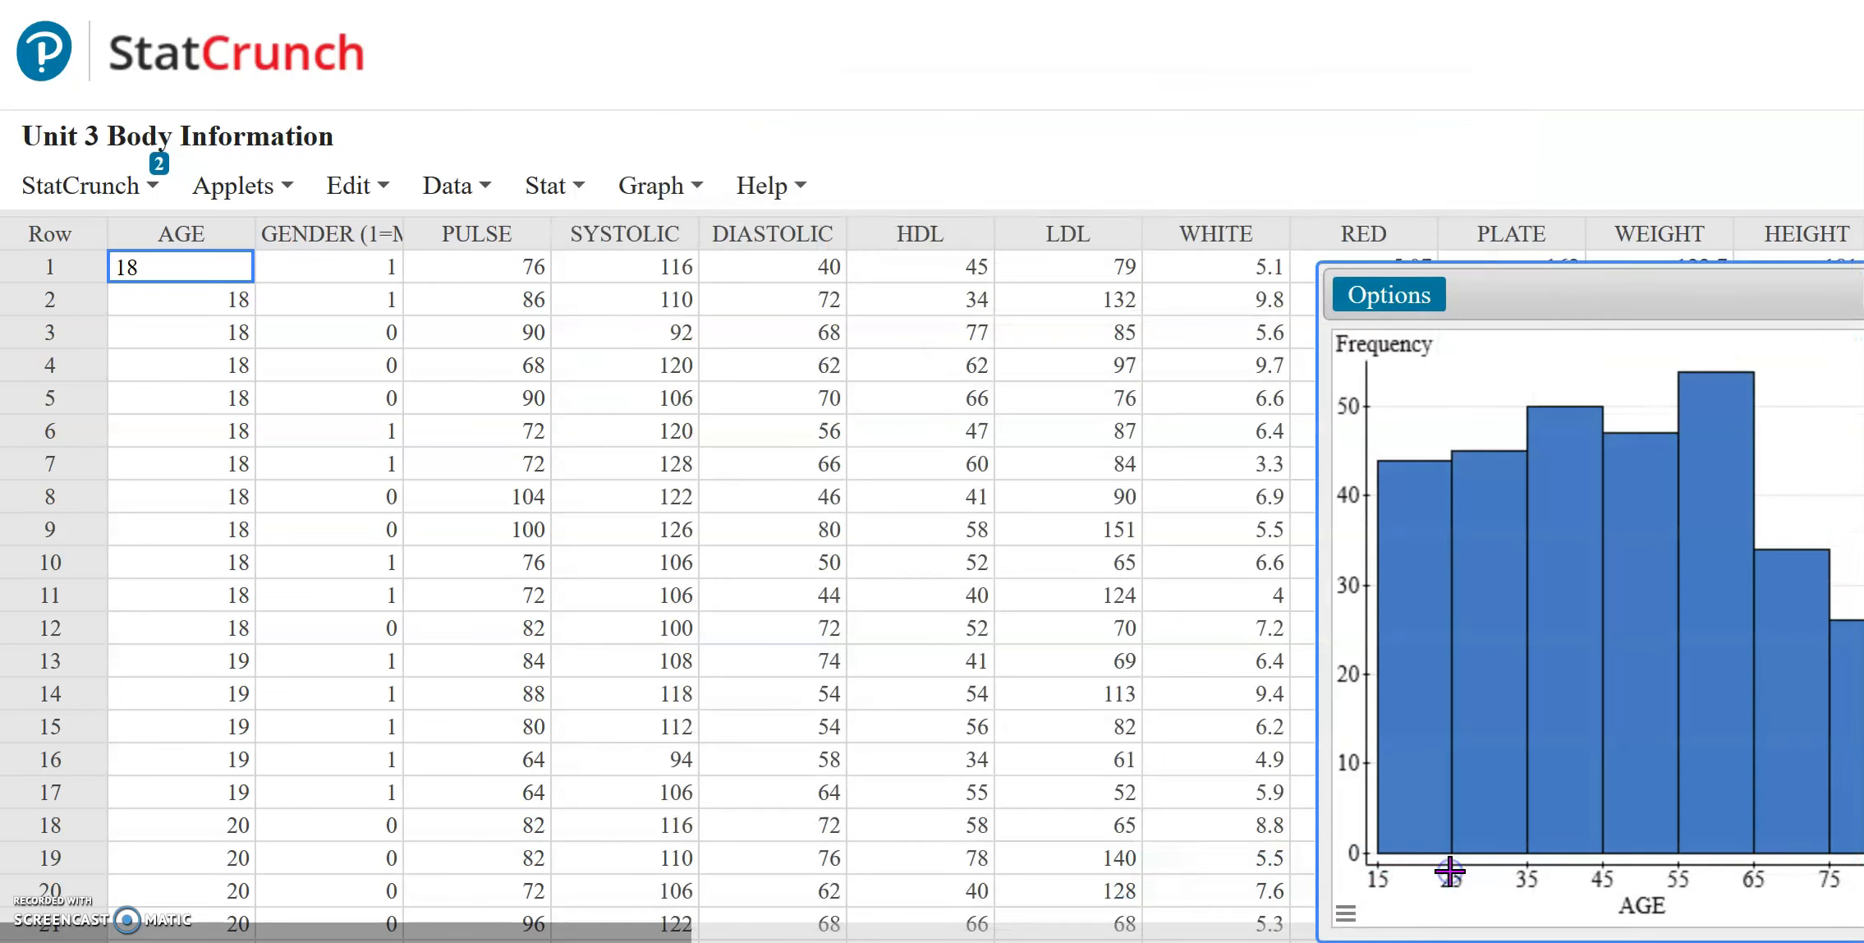
# Step: Move the AGE histogram window fully into view and inspect the frequencies of individual bars
pyautogui.moveTo(1688, 287); pyautogui.dragTo(979, 158)
pyautogui.moveTo(1080, 447)
pyautogui.moveTo(859, 284)
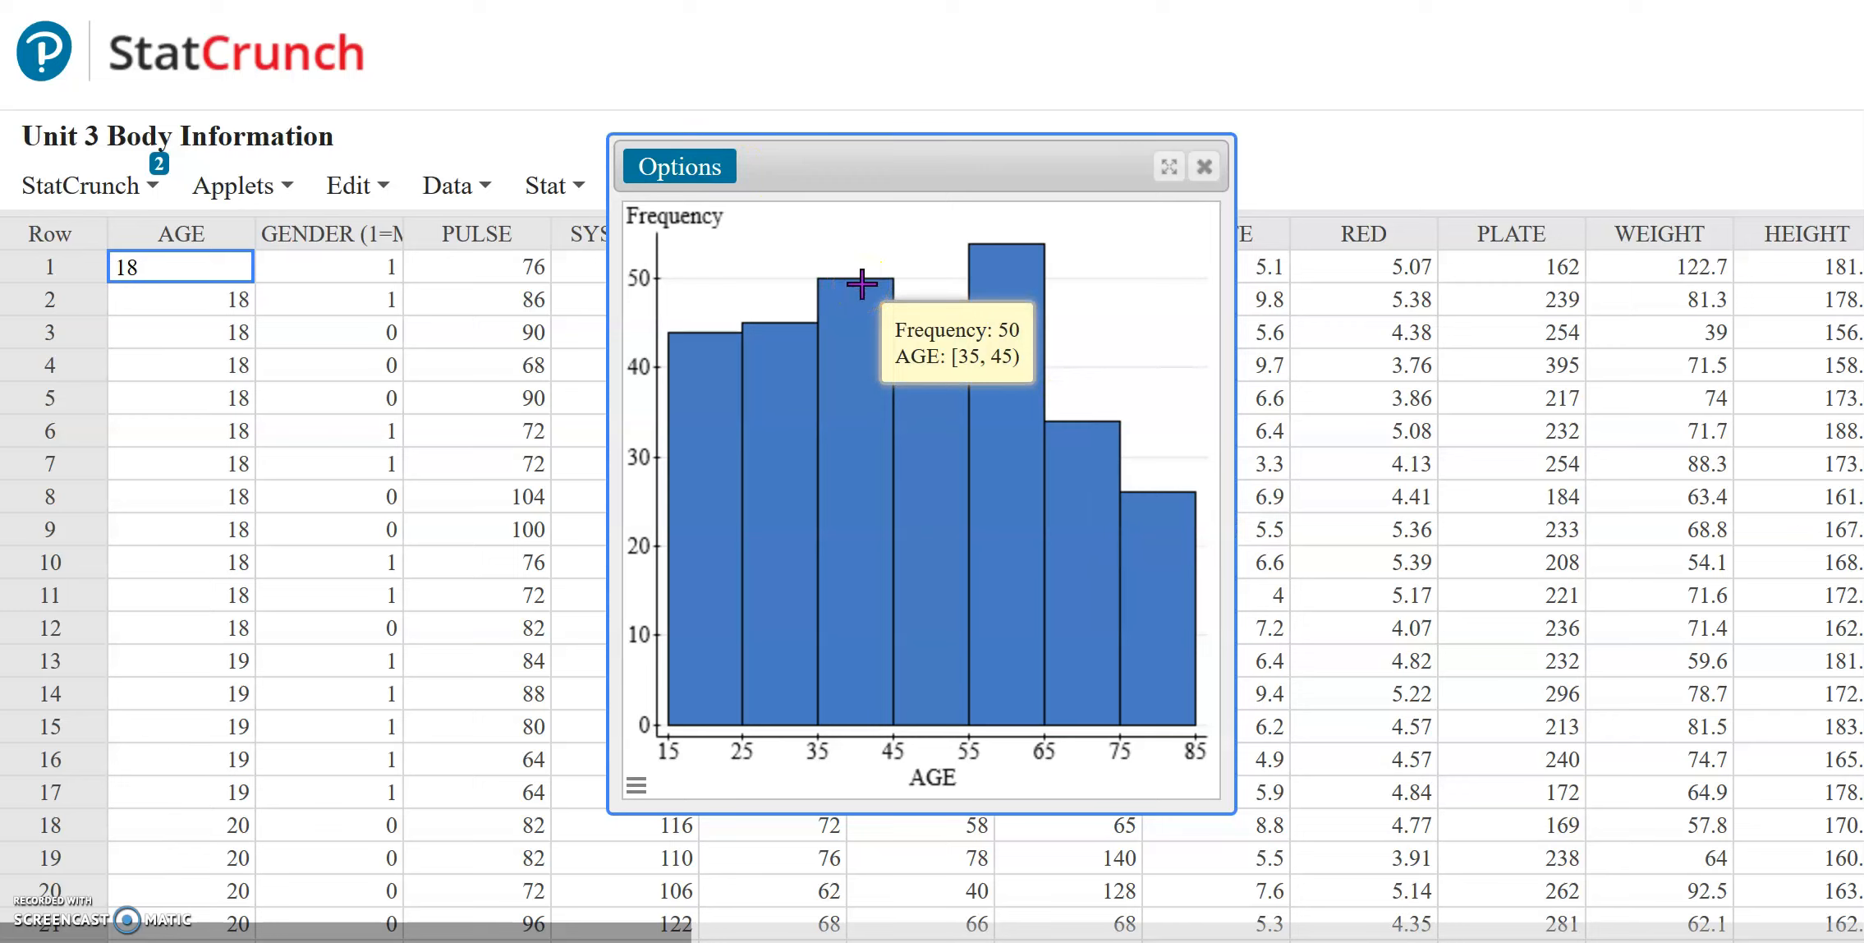
# Step: Recompute the AGE histogram with the value shown above each bar, and close the graph after inspecting its bars
pyautogui.click(679, 168)
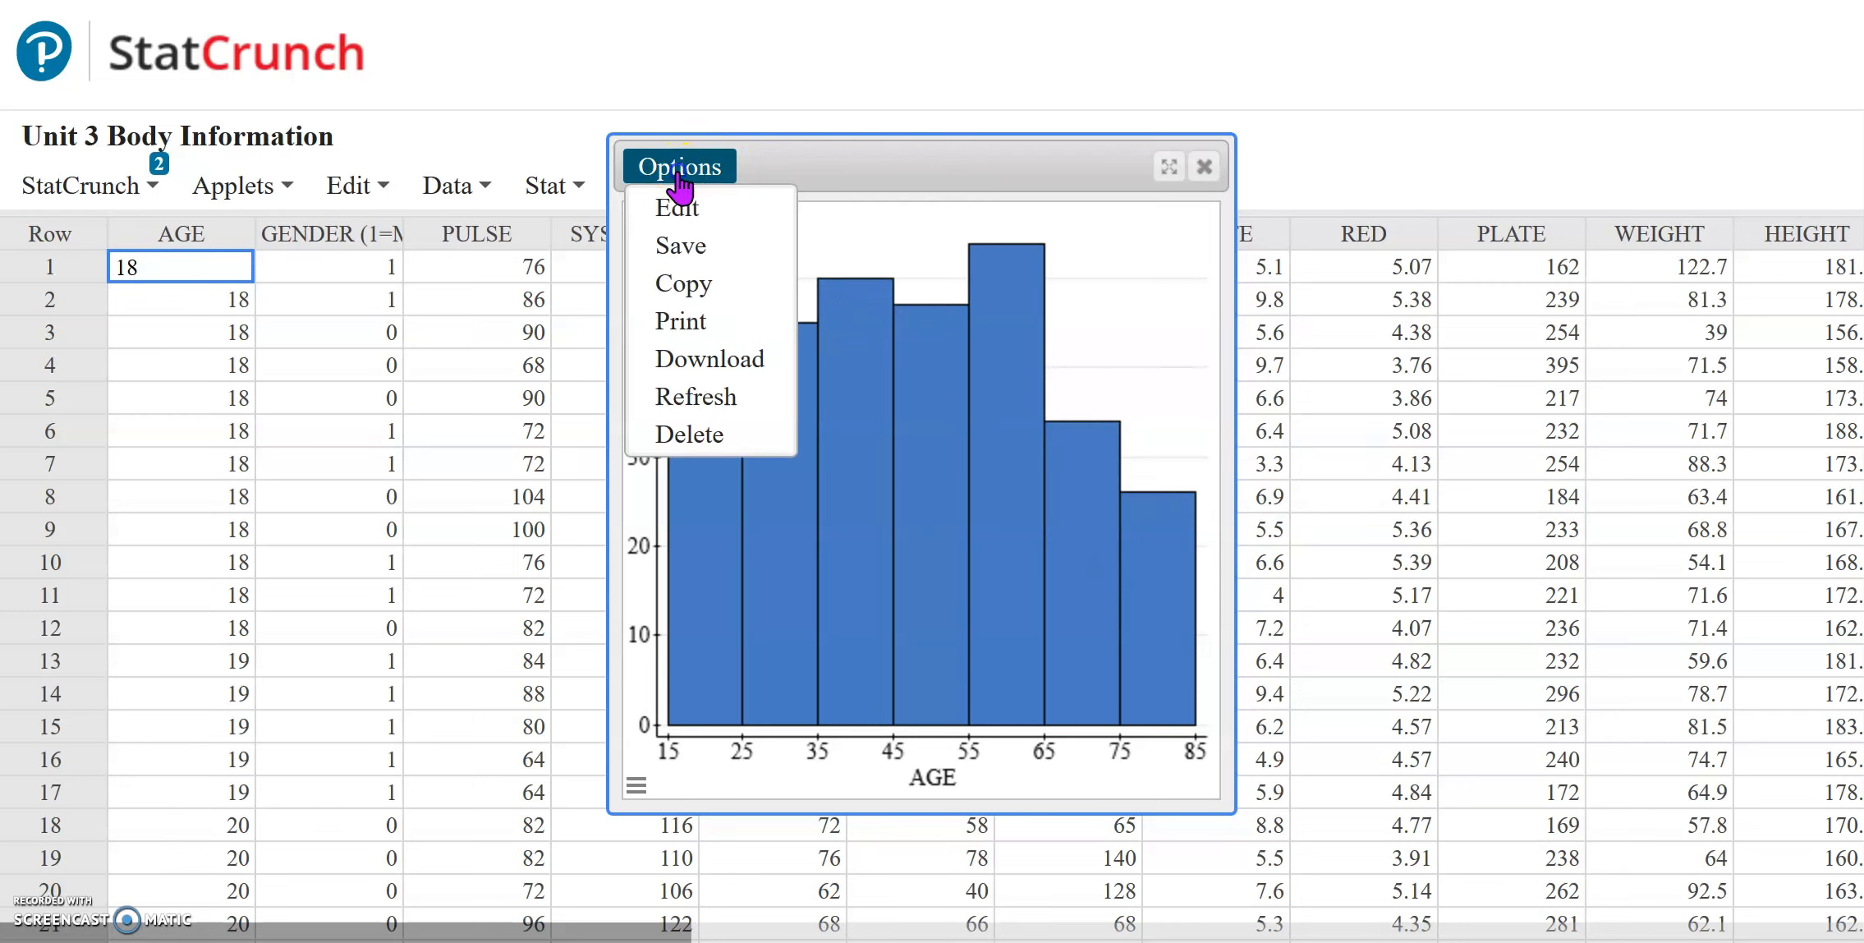
pyautogui.click(688, 205)
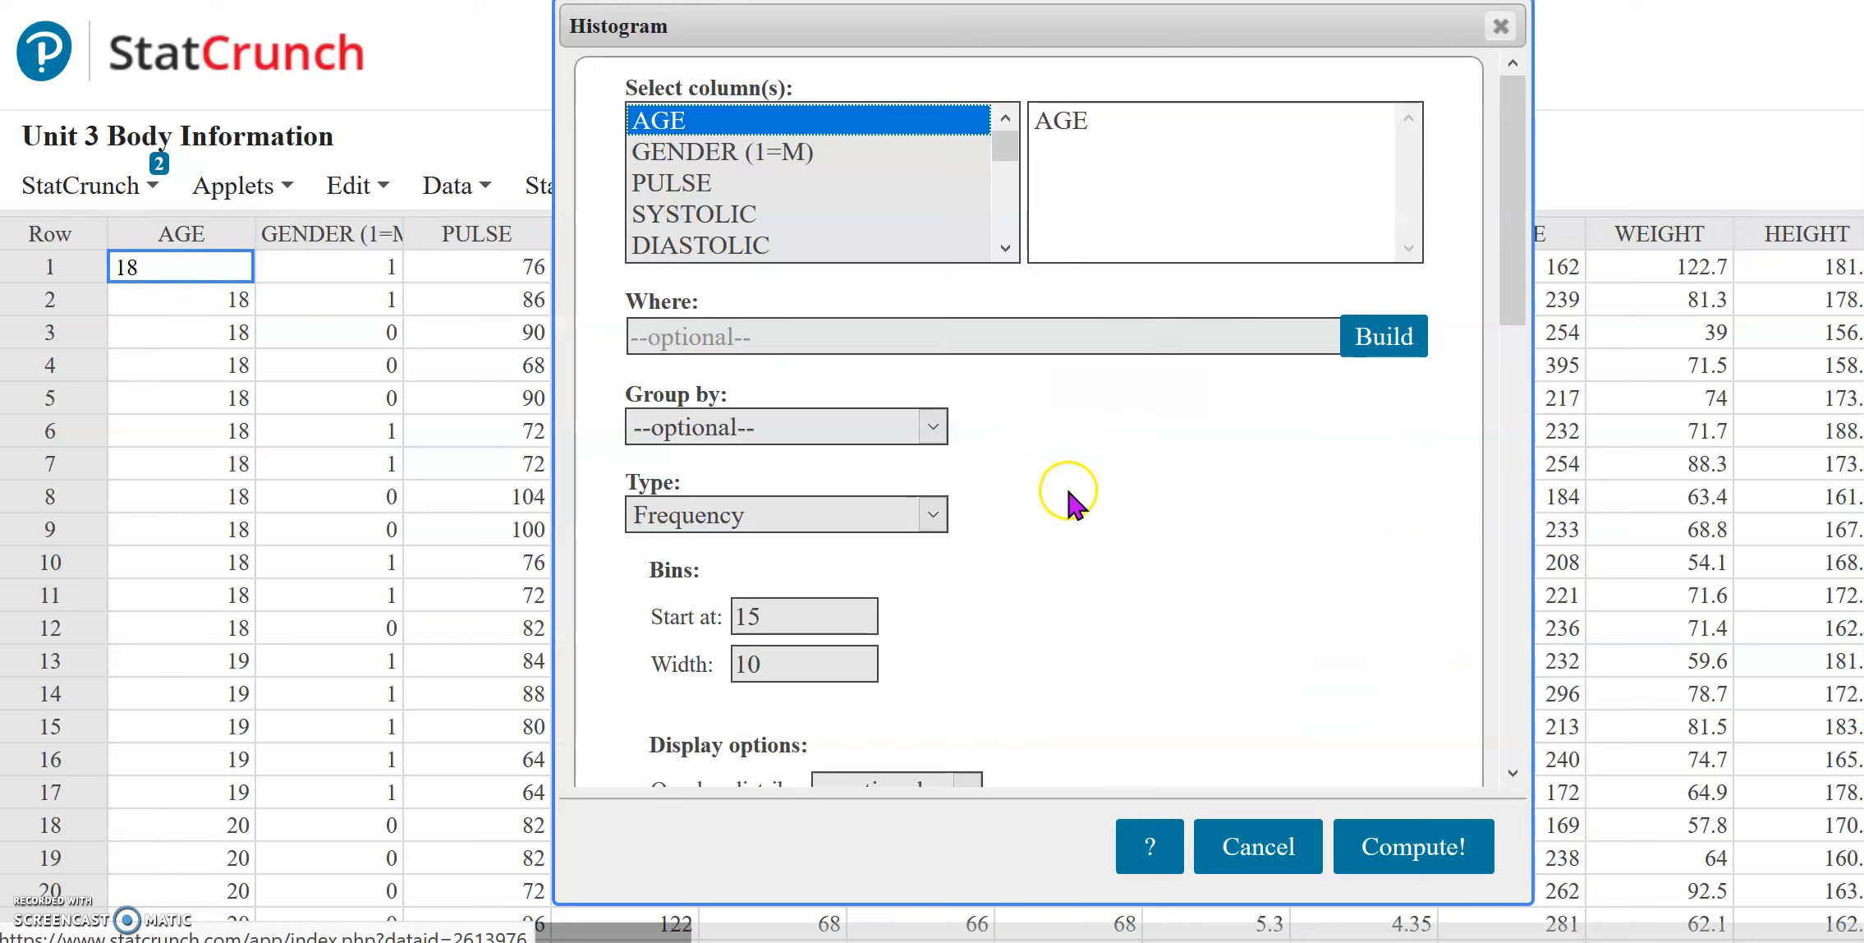
pyautogui.scroll(-5, 1068, 486)
pyautogui.scroll(-1, 1064, 479)
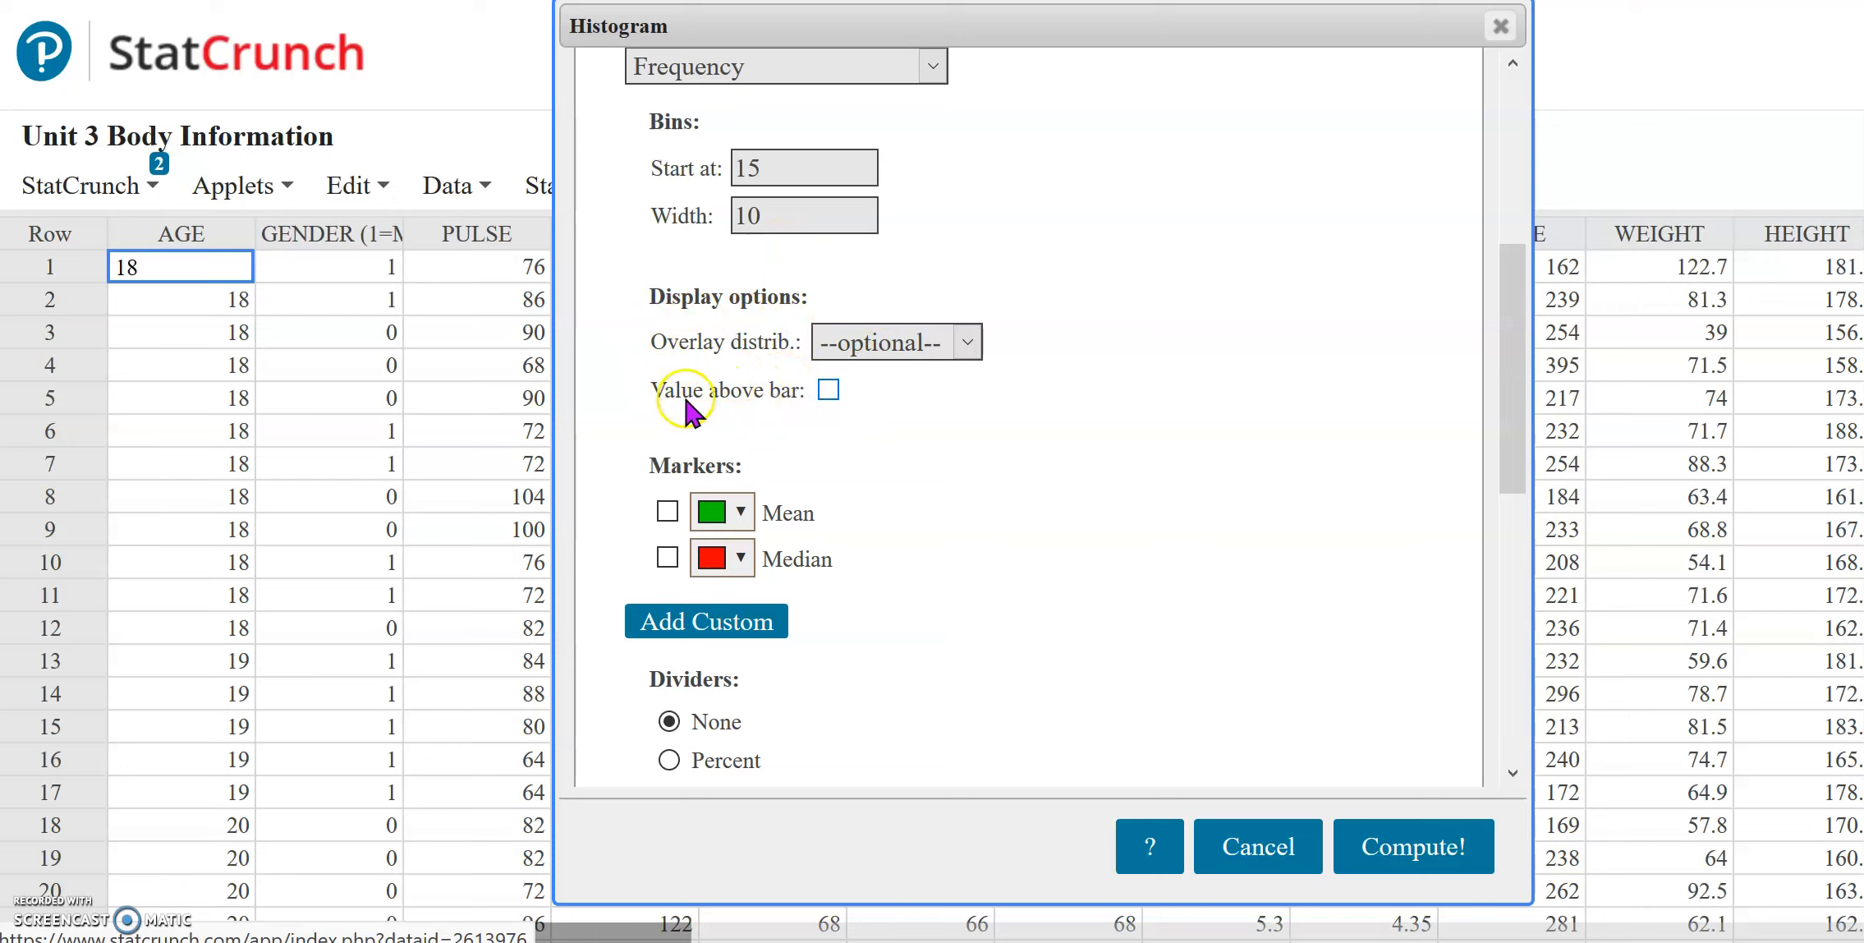
pyautogui.click(829, 389)
pyautogui.click(1408, 850)
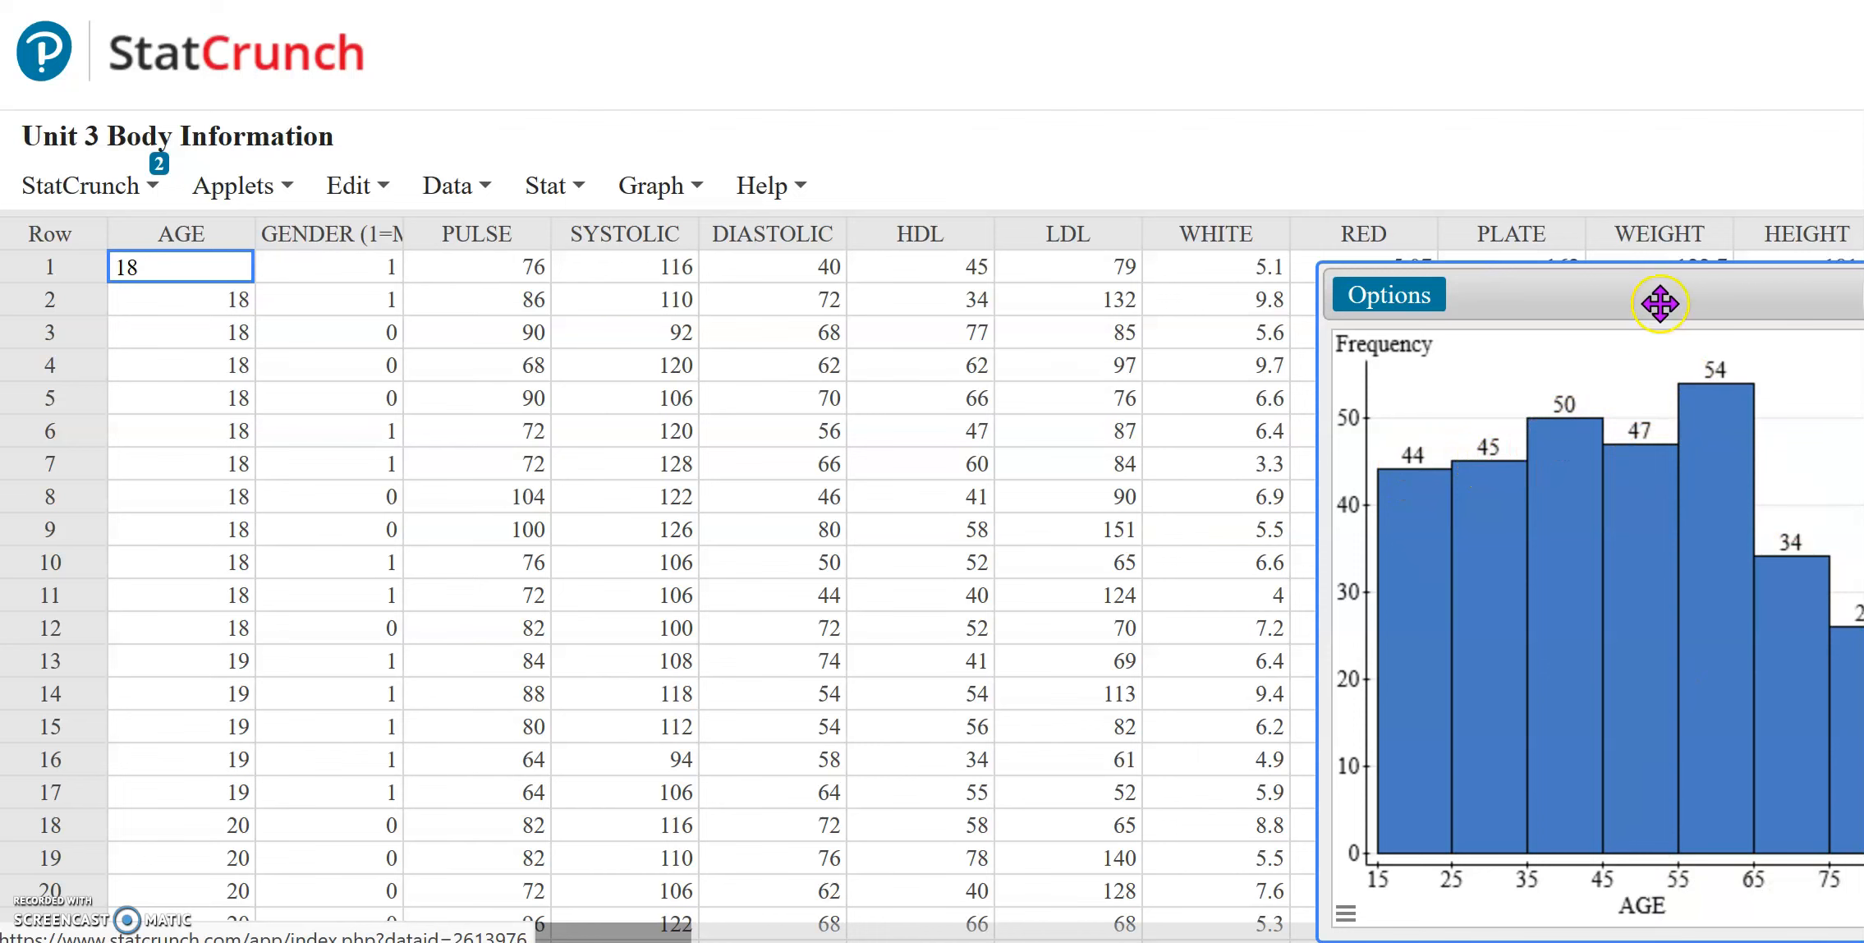
pyautogui.moveTo(1689, 304); pyautogui.dragTo(1216, 258)
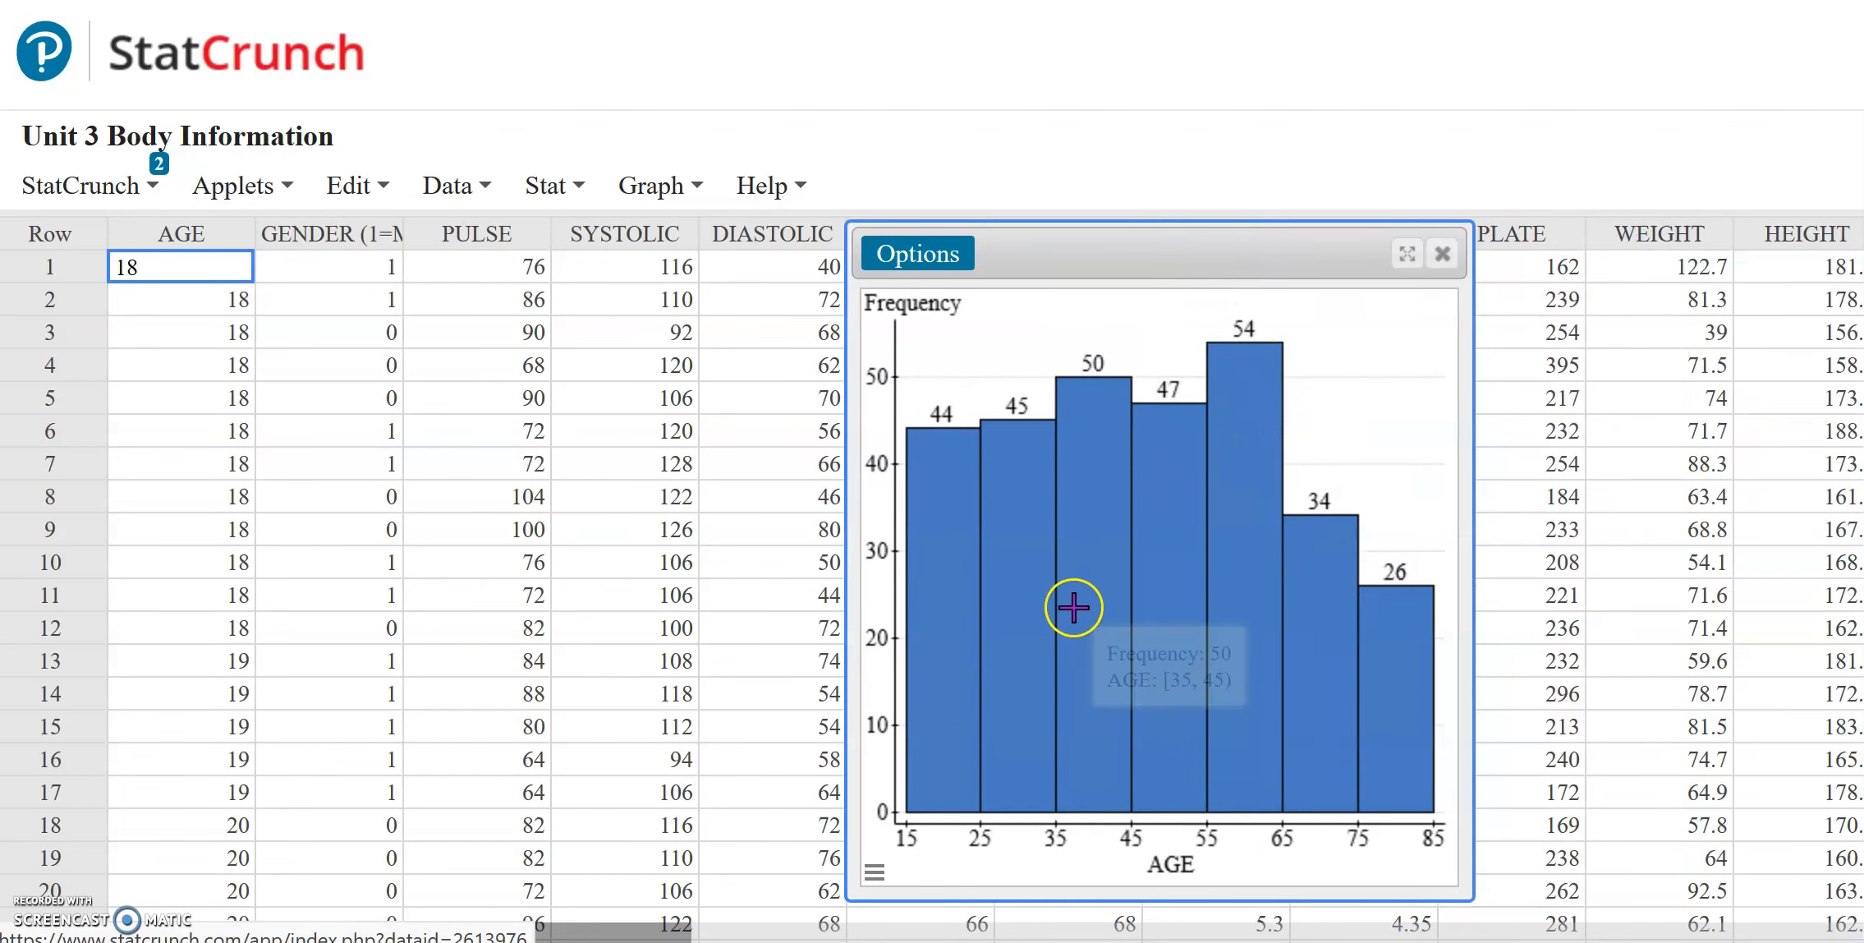
pyautogui.moveTo(1238, 651)
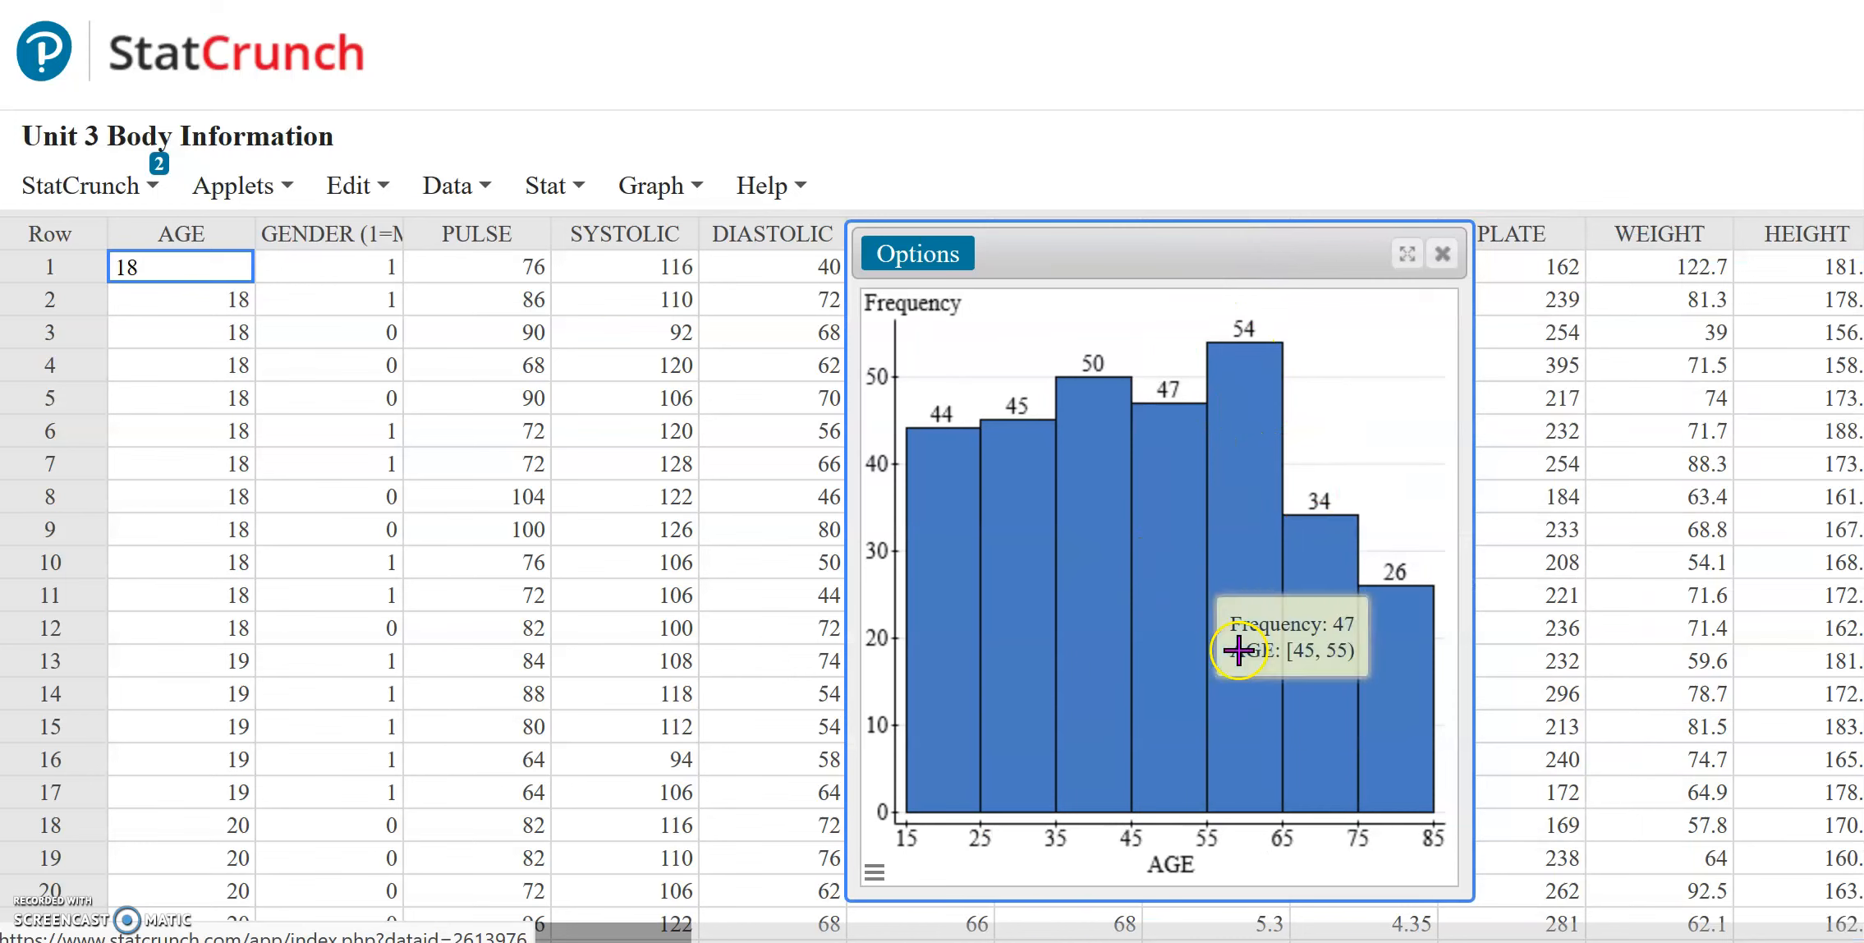
pyautogui.click(1443, 256)
# Step: Compute a stem and leaf plot of AGE with Extreme only outlier trimming and move the result fully into view
pyautogui.click(678, 189)
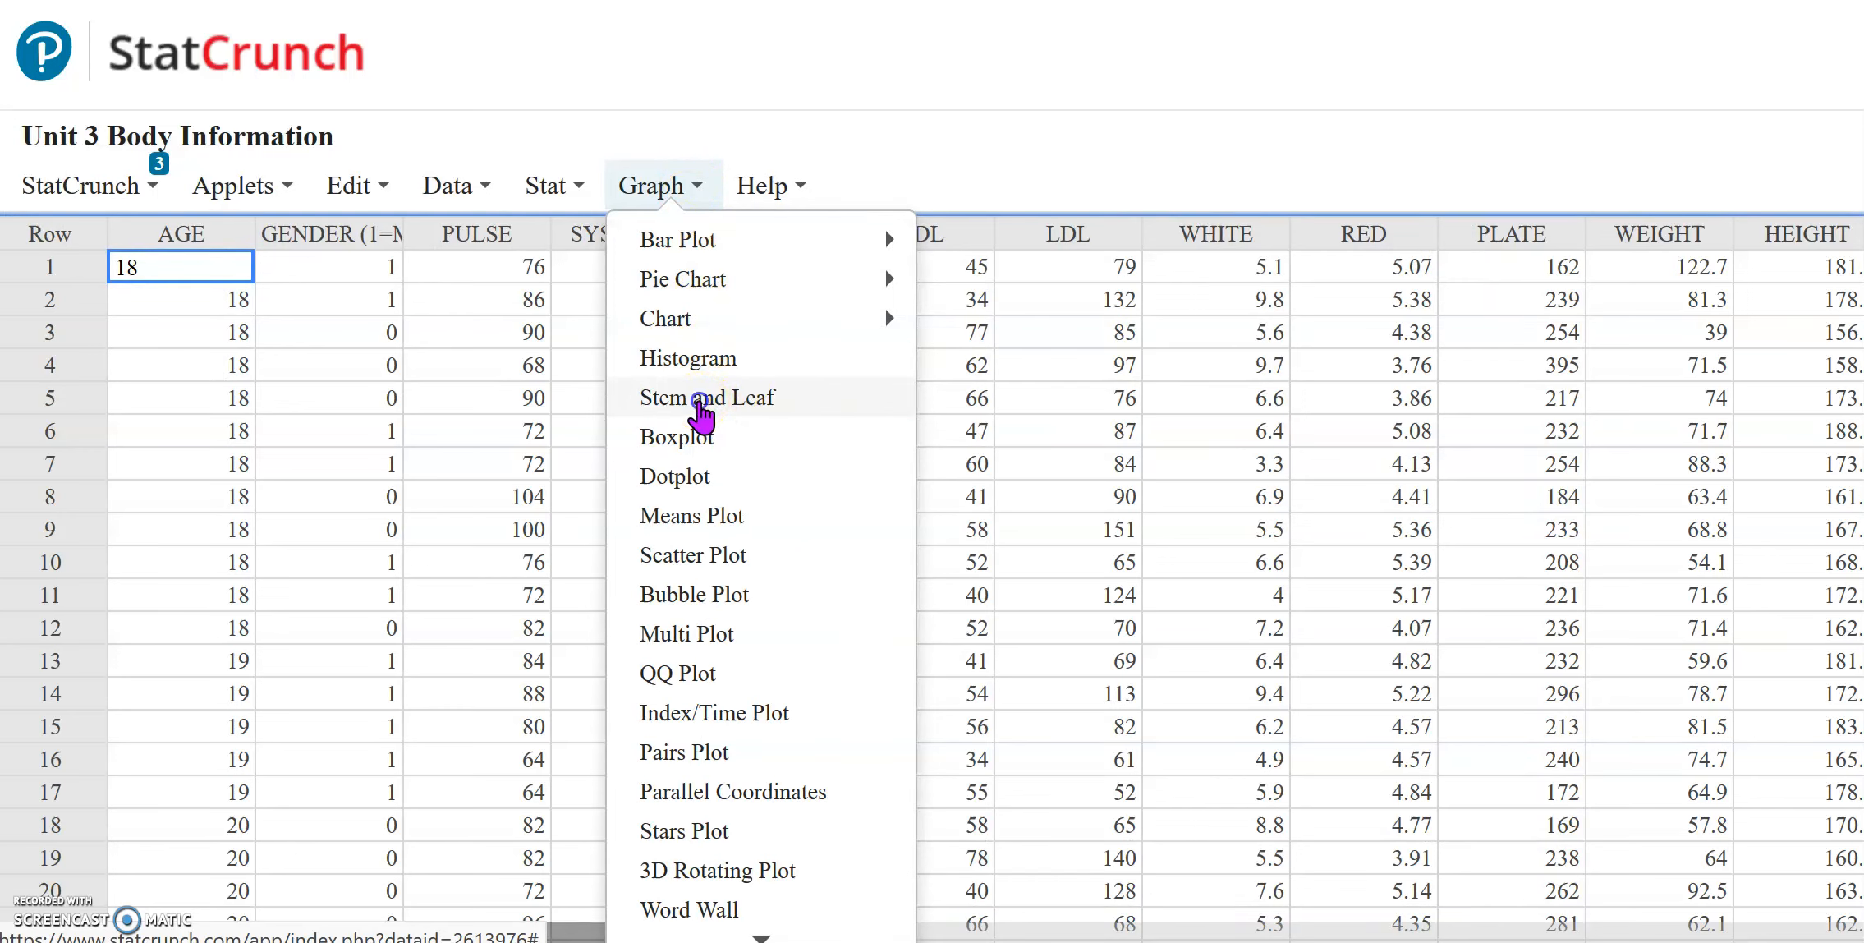
pyautogui.click(702, 408)
pyautogui.click(684, 168)
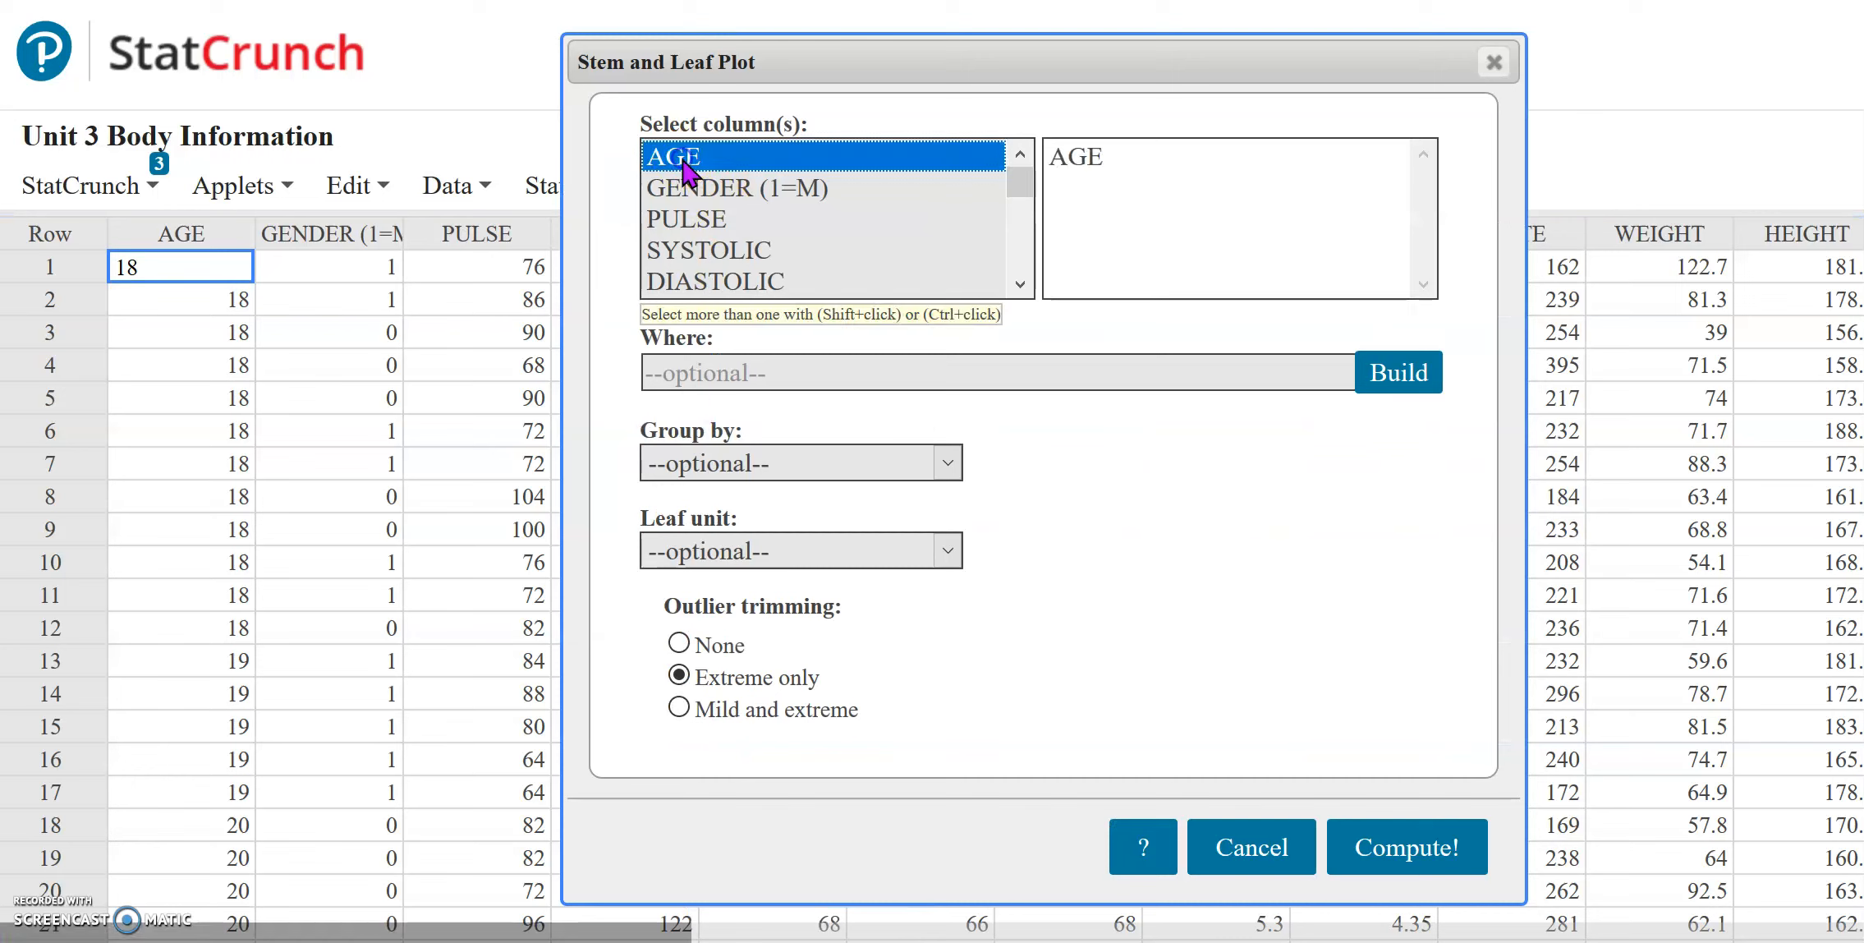
pyautogui.click(1119, 532)
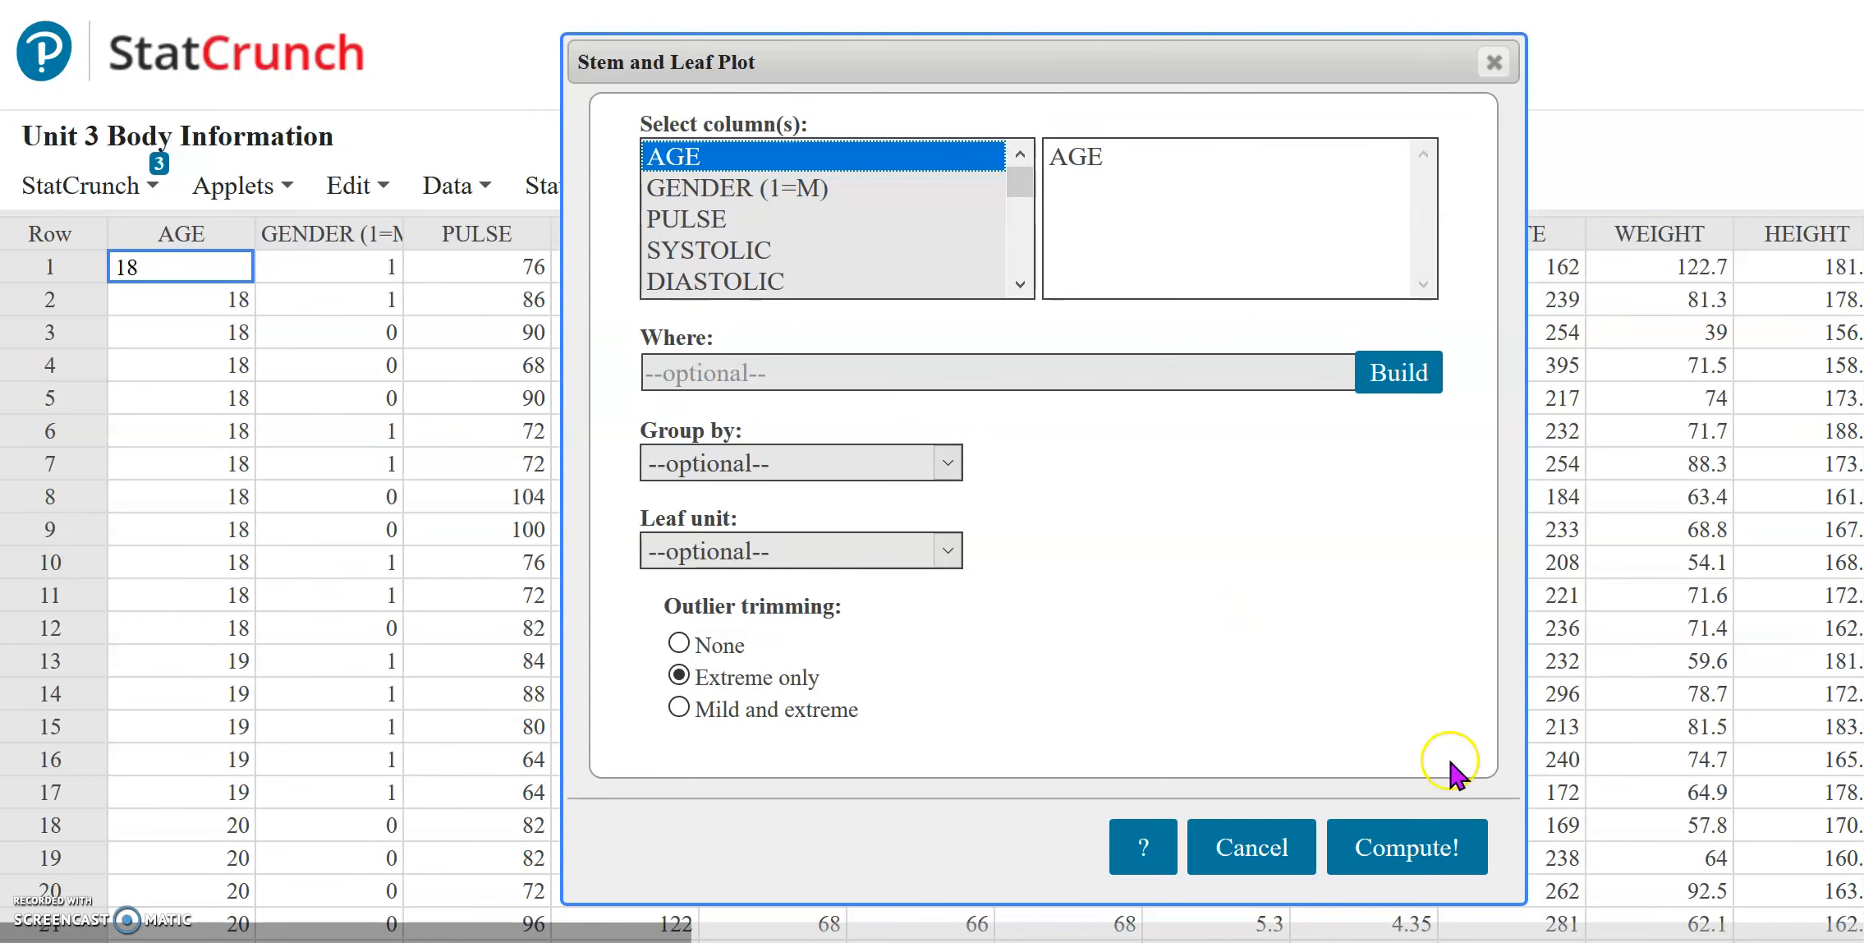
pyautogui.click(1441, 851)
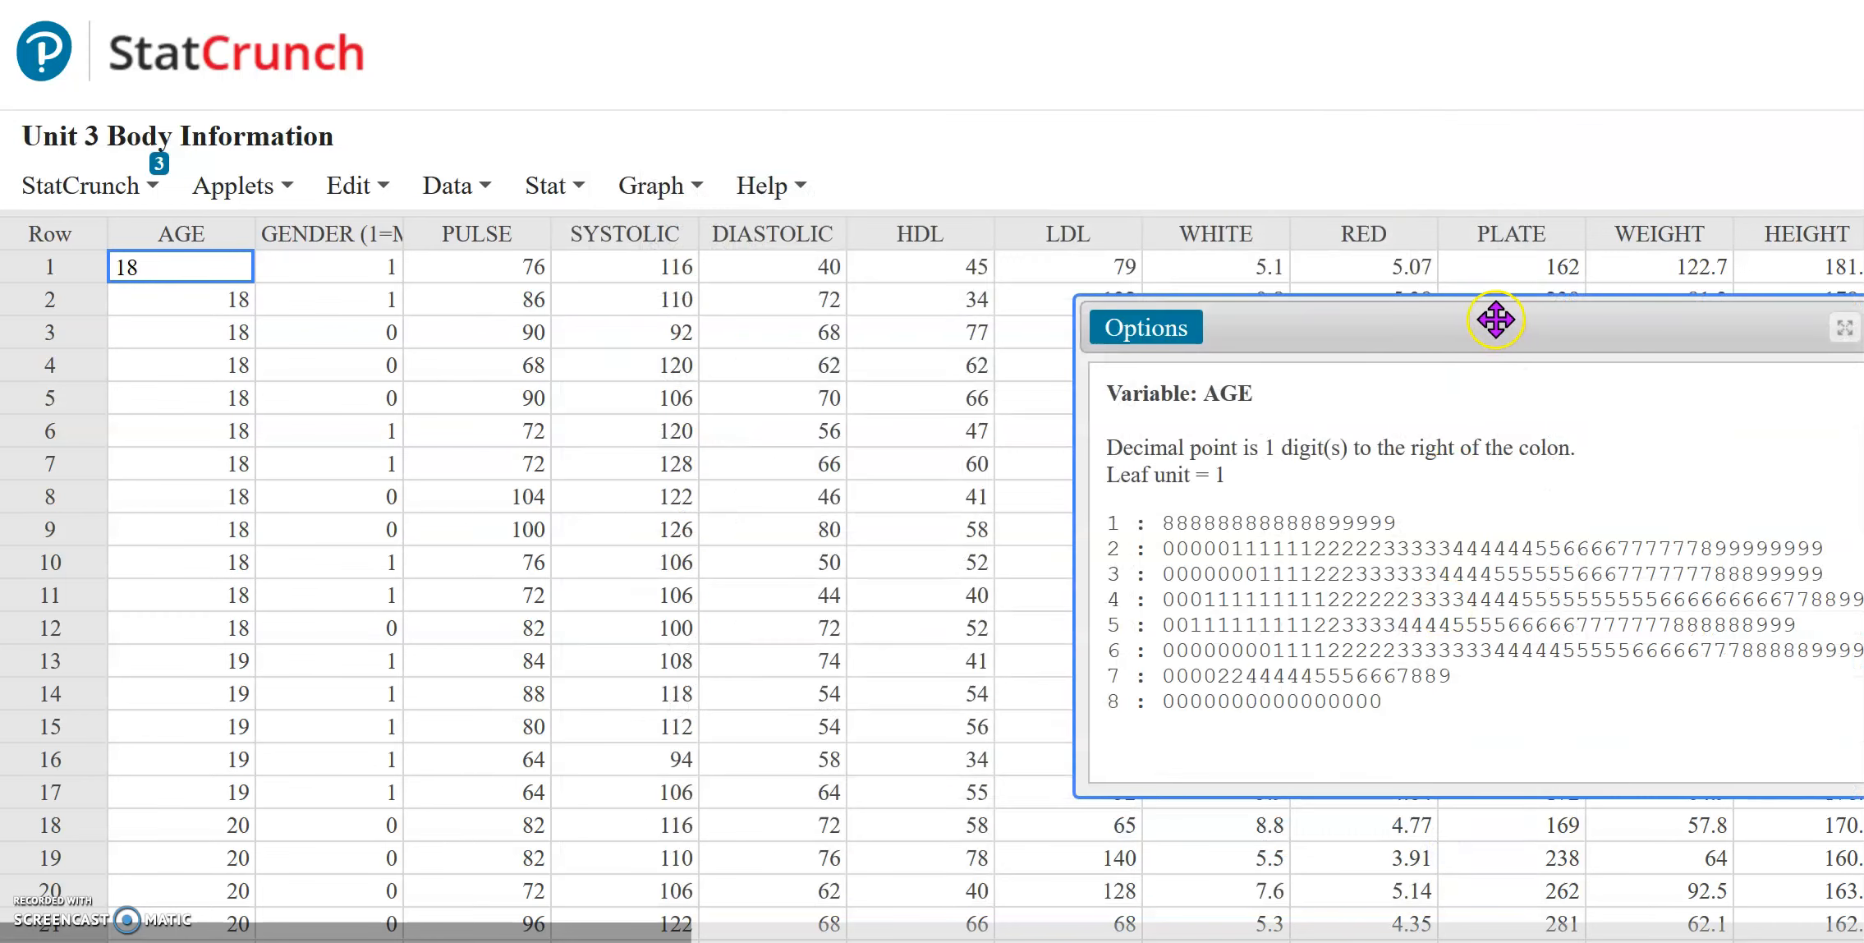
pyautogui.moveTo(1494, 320); pyautogui.dragTo(982, 288)
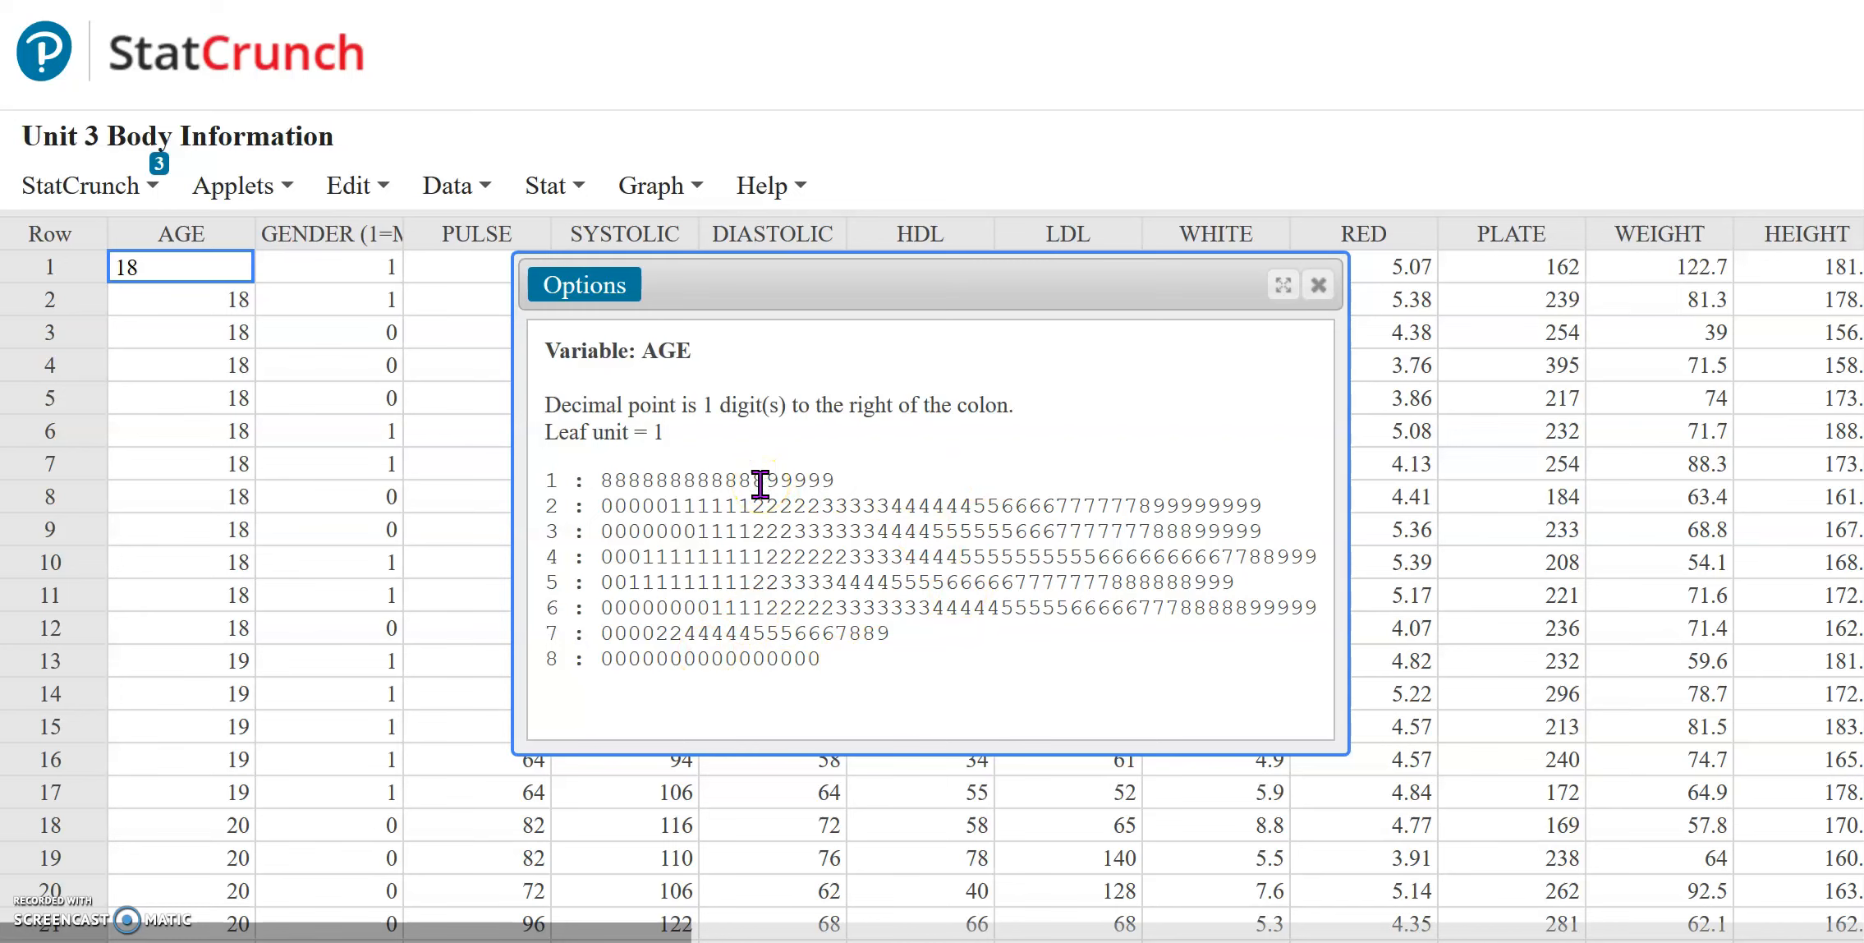
# Step: Close the stem and leaf plot, and compute a dotplot of AGE with point size 2 and overlapping points allowed
pyautogui.click(1319, 286)
pyautogui.click(667, 187)
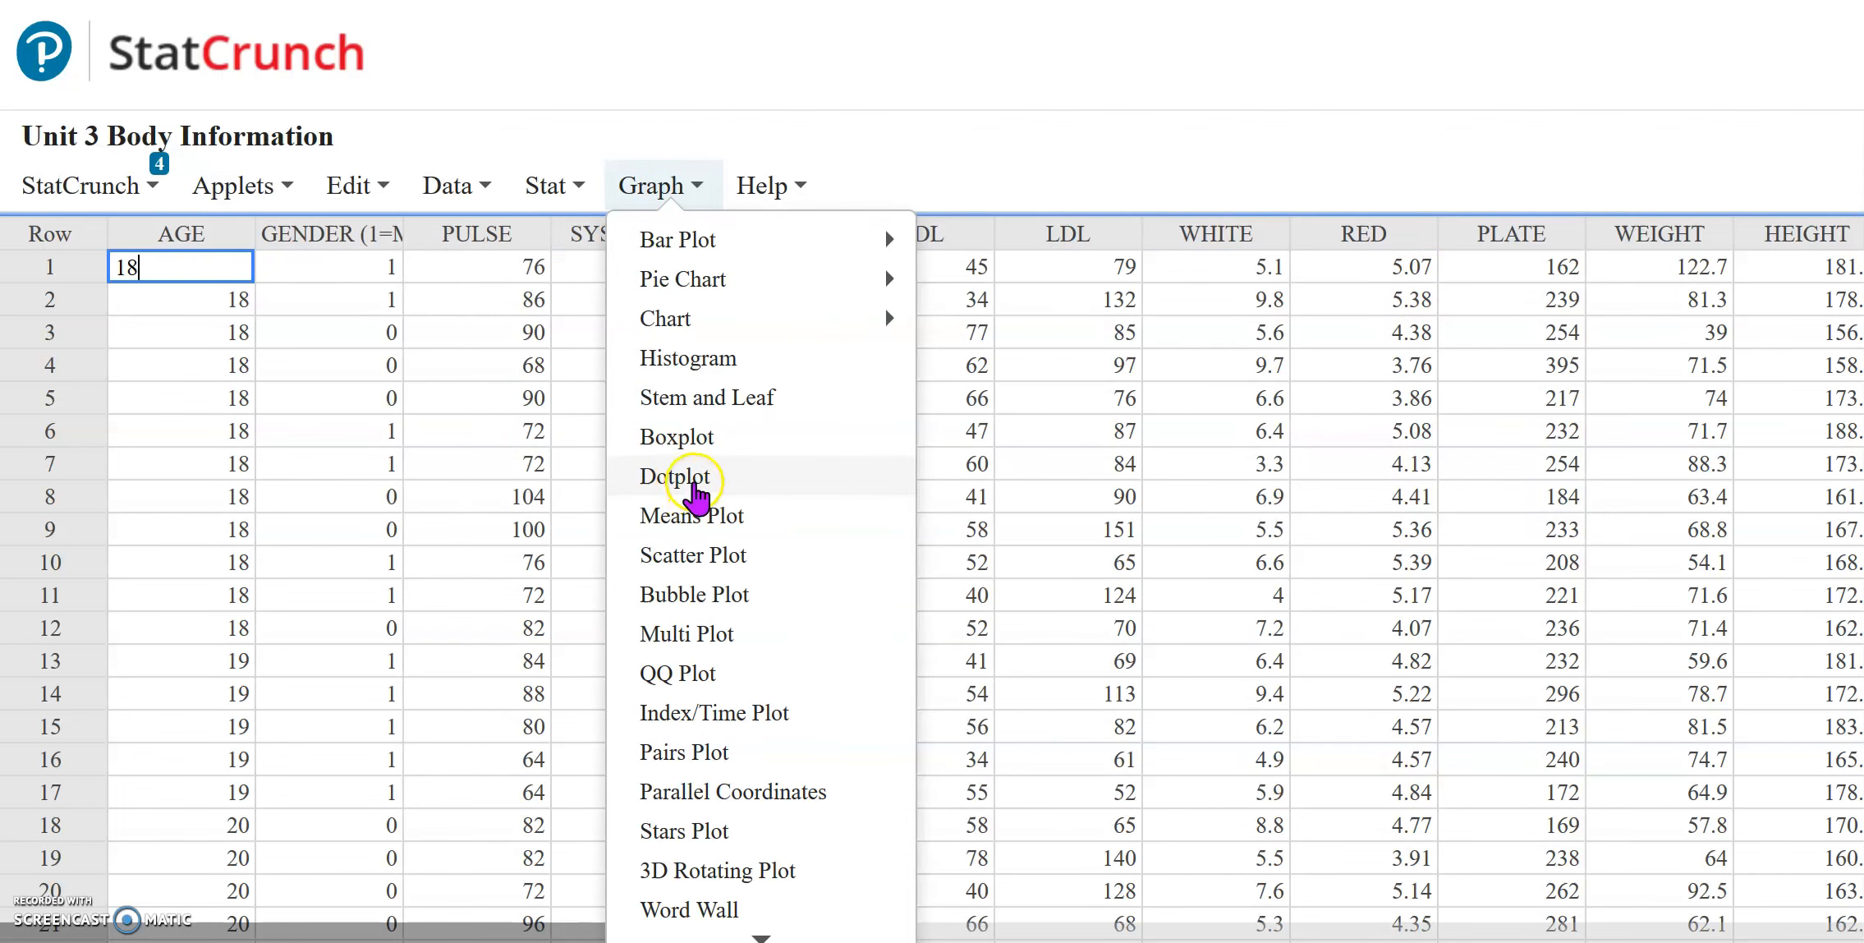
pyautogui.click(690, 480)
pyautogui.click(667, 147)
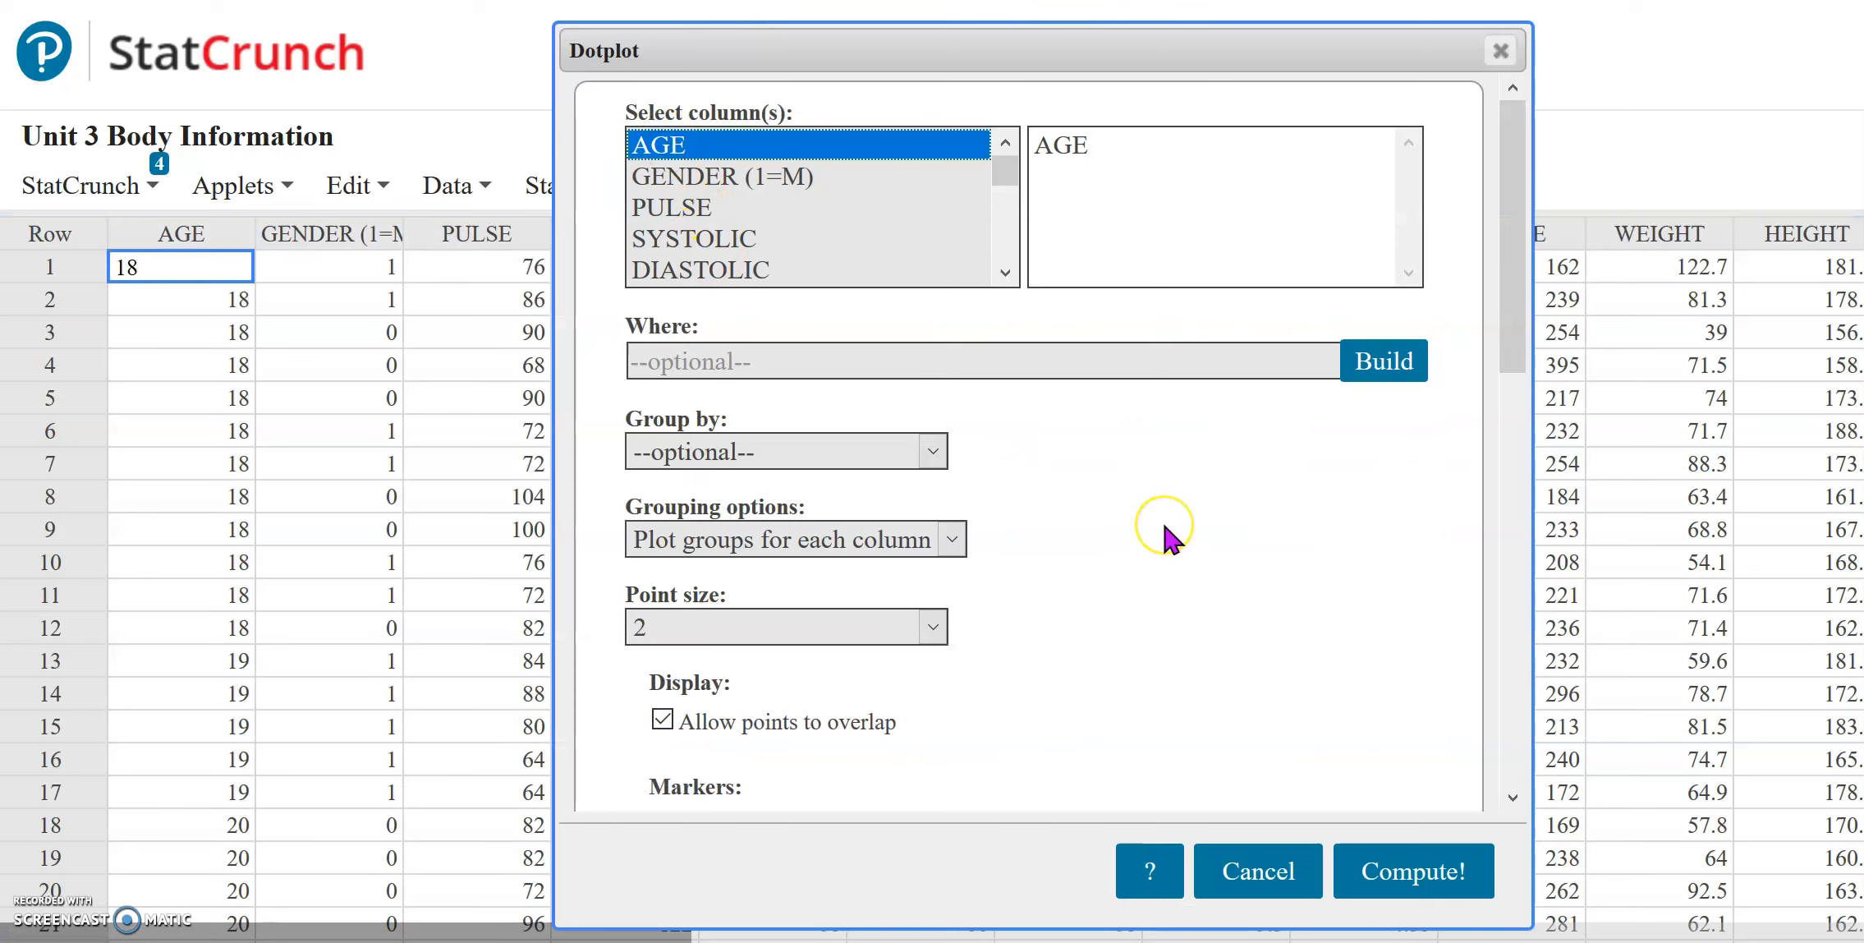
pyautogui.scroll(-8, 1170, 538)
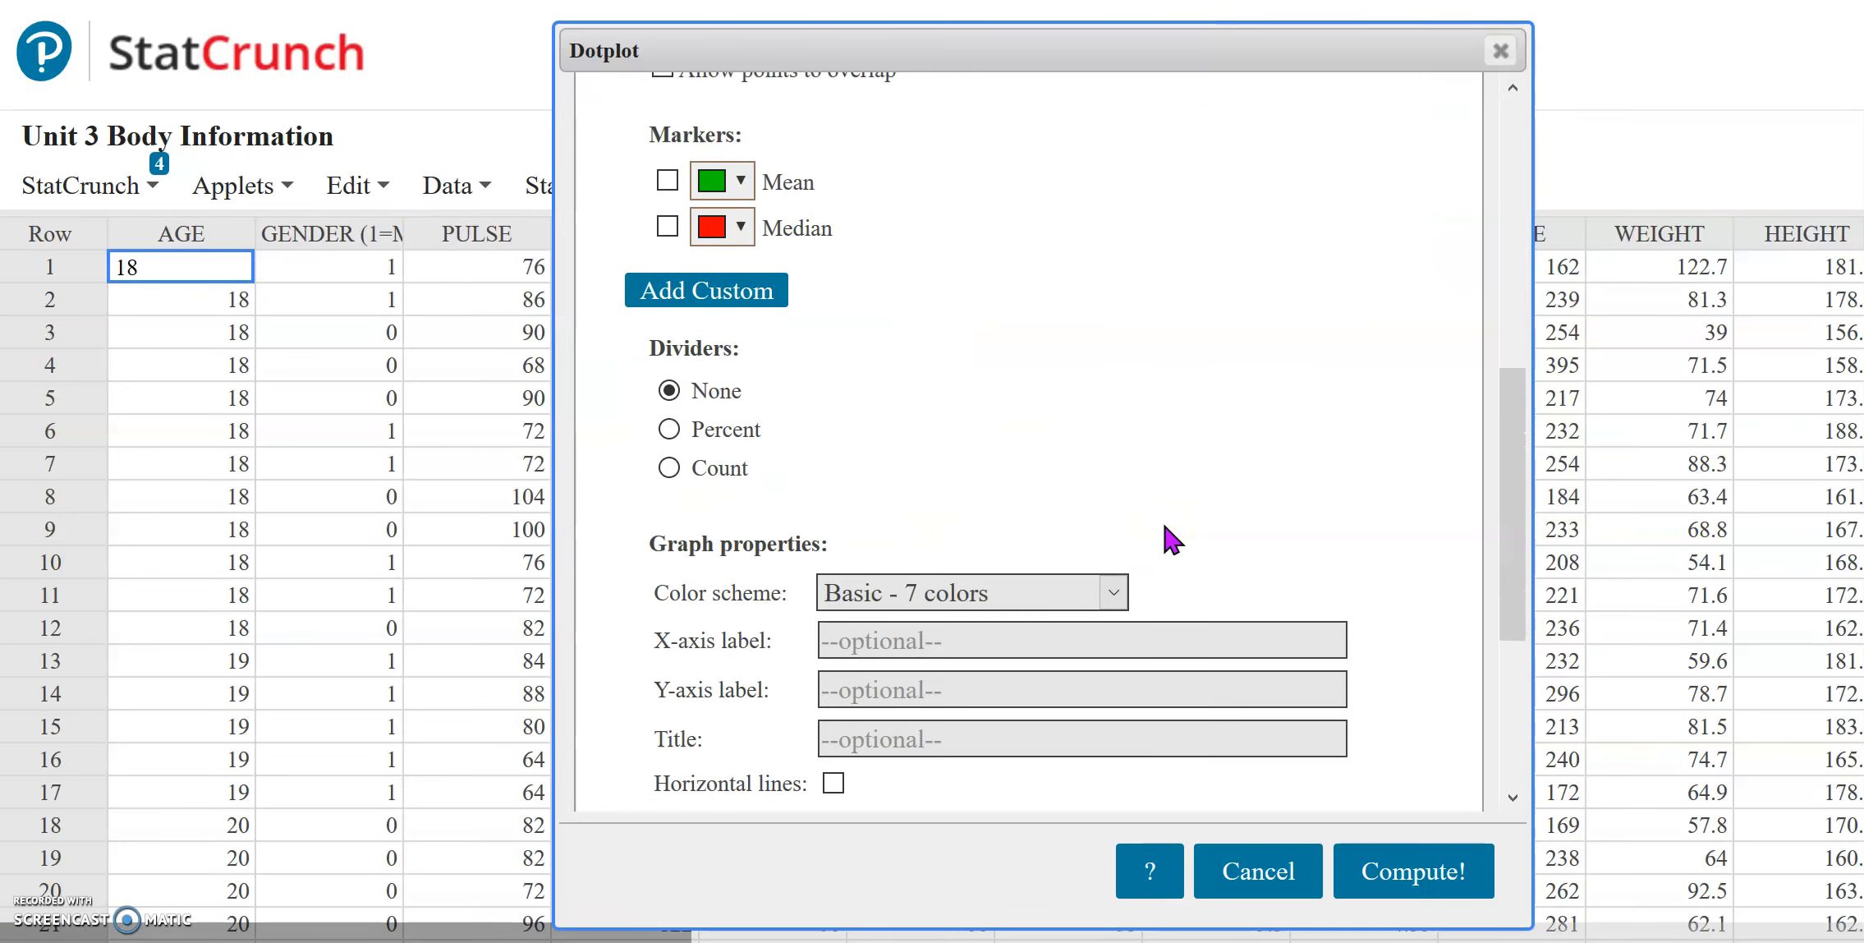
pyautogui.scroll(-4, 1170, 538)
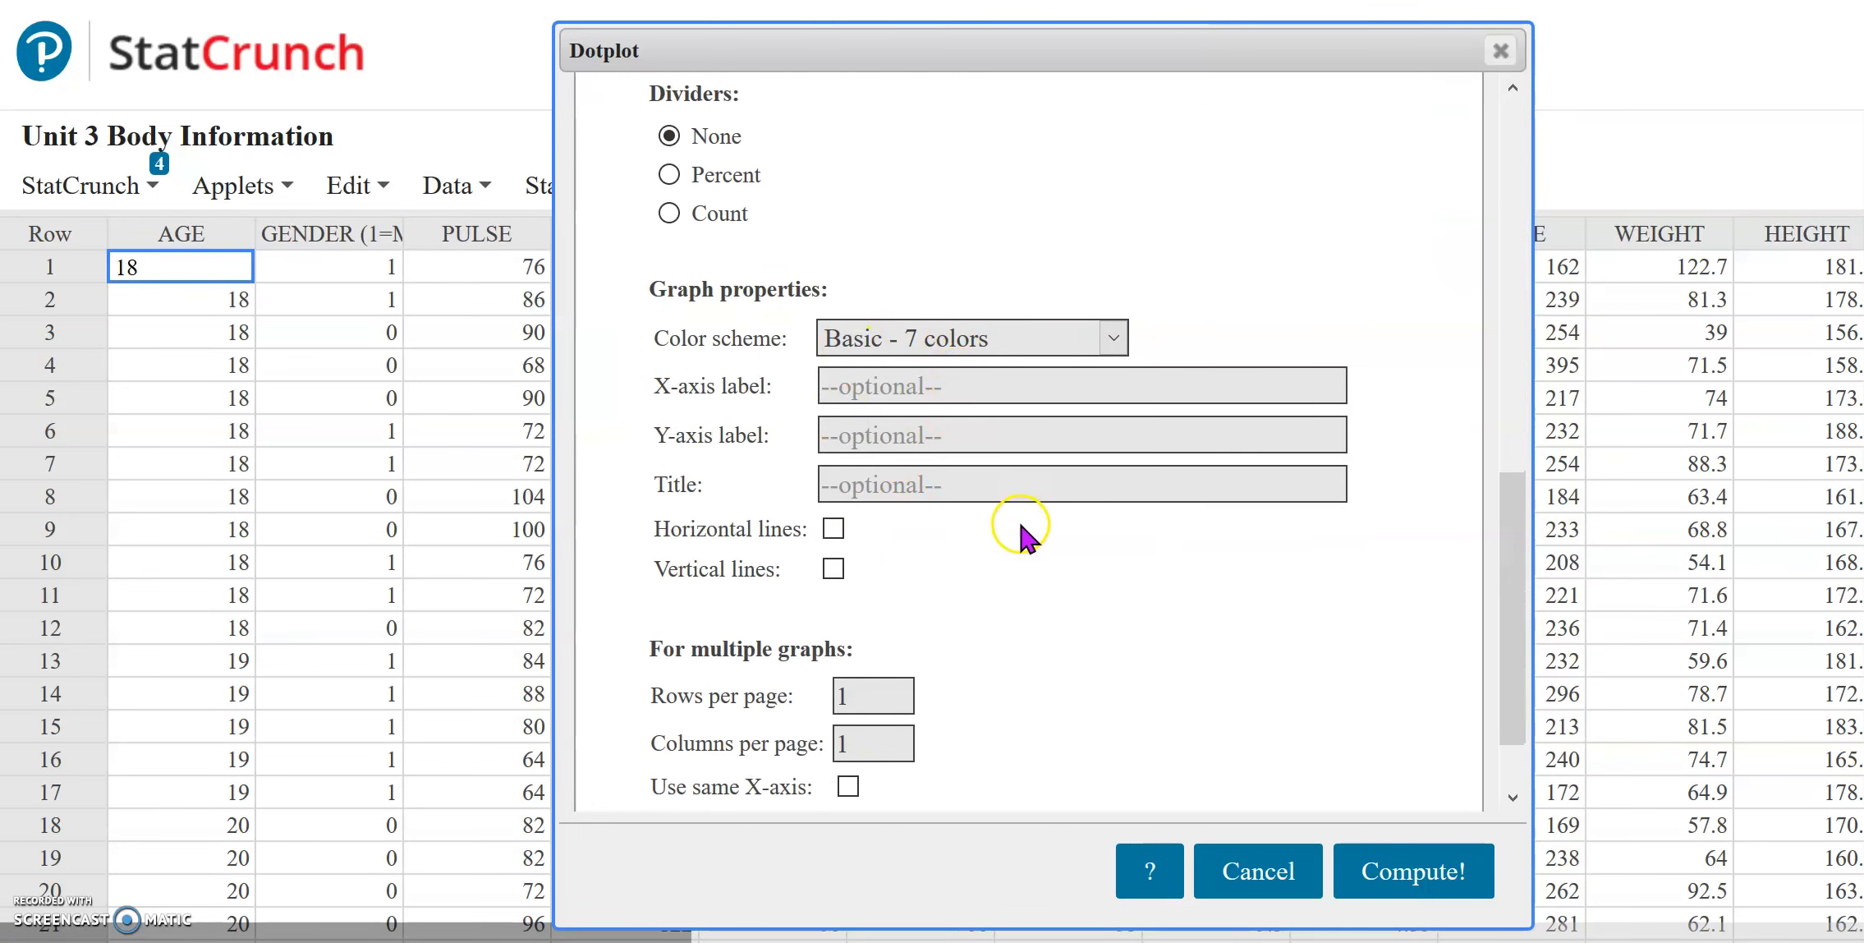
pyautogui.scroll(-3, 1043, 513)
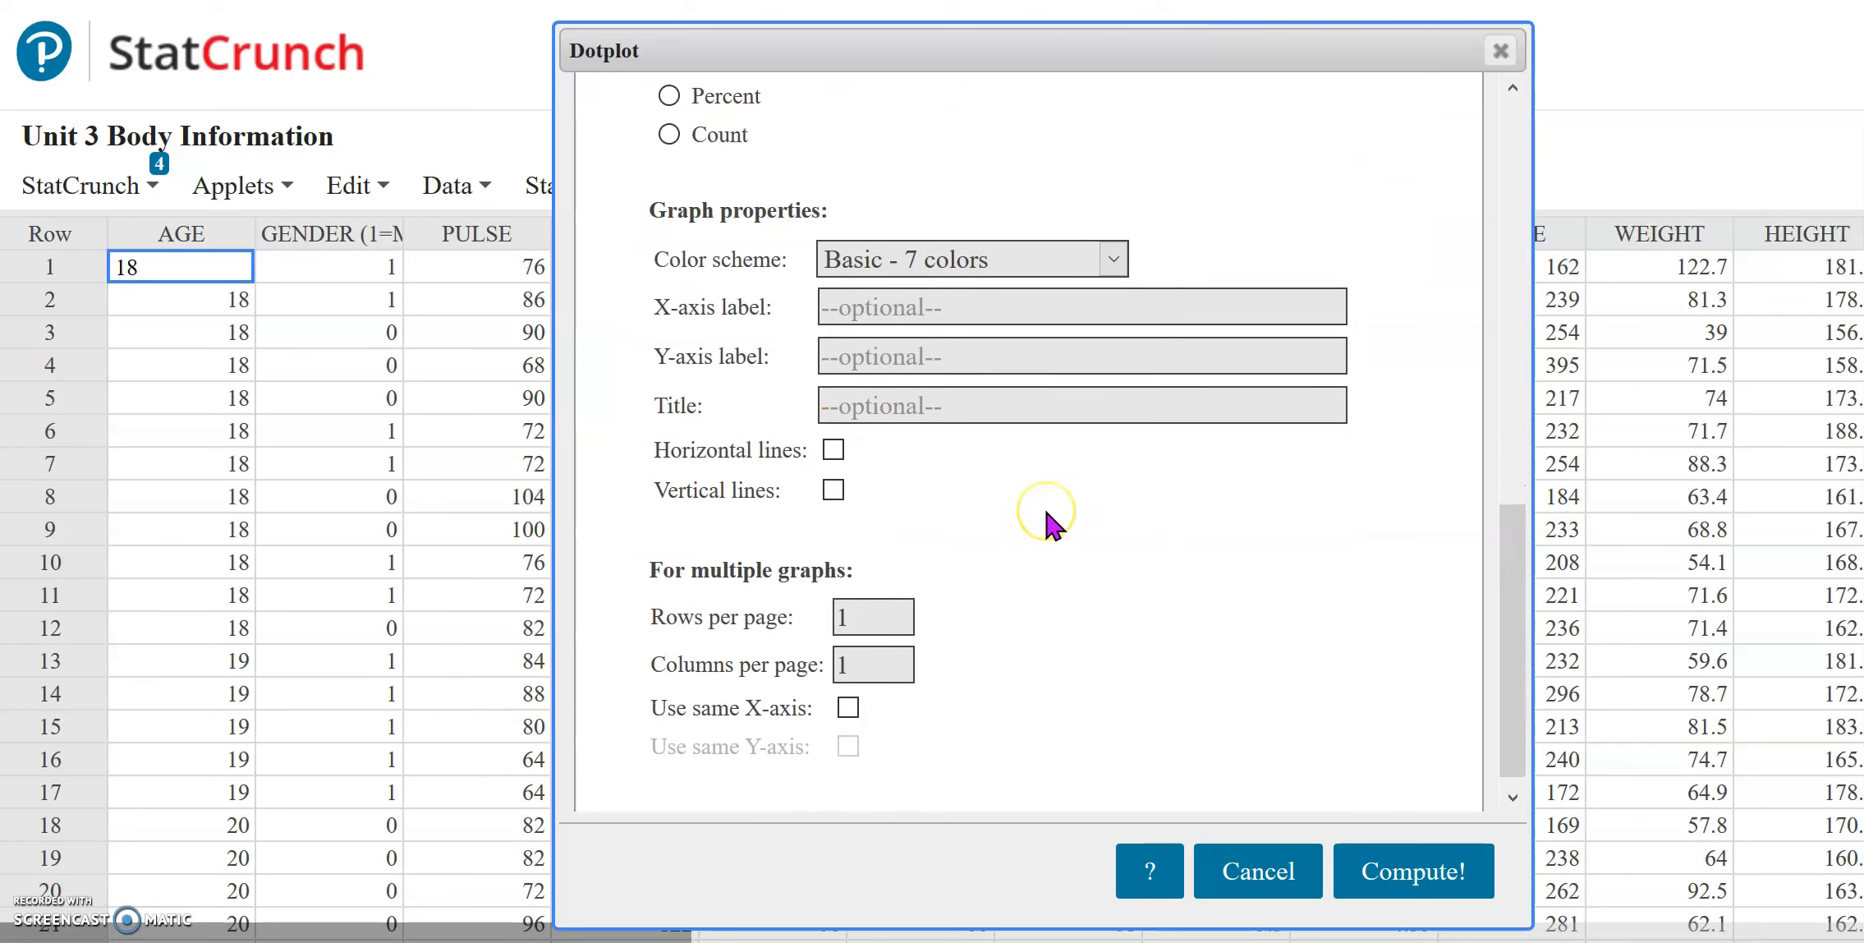
pyautogui.click(1427, 883)
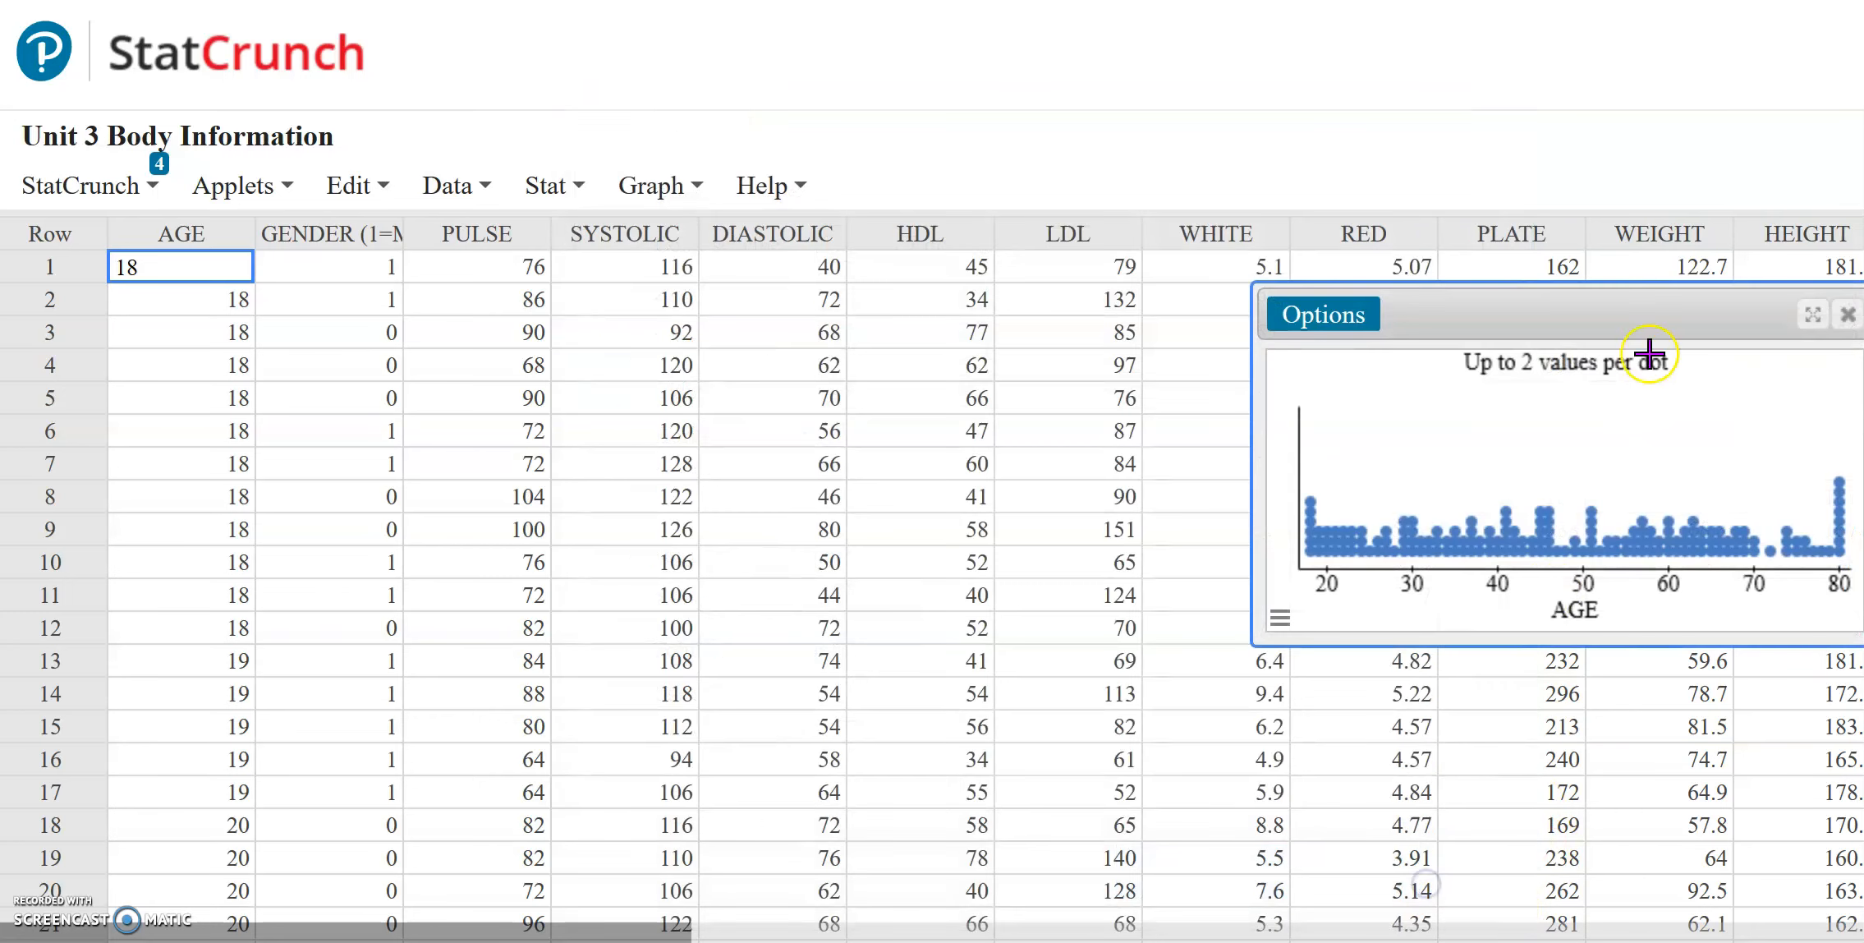
# Step: Move the AGE dotplot fully into view and close it after checking its available result options
pyautogui.moveTo(1637, 310); pyautogui.dragTo(1018, 294)
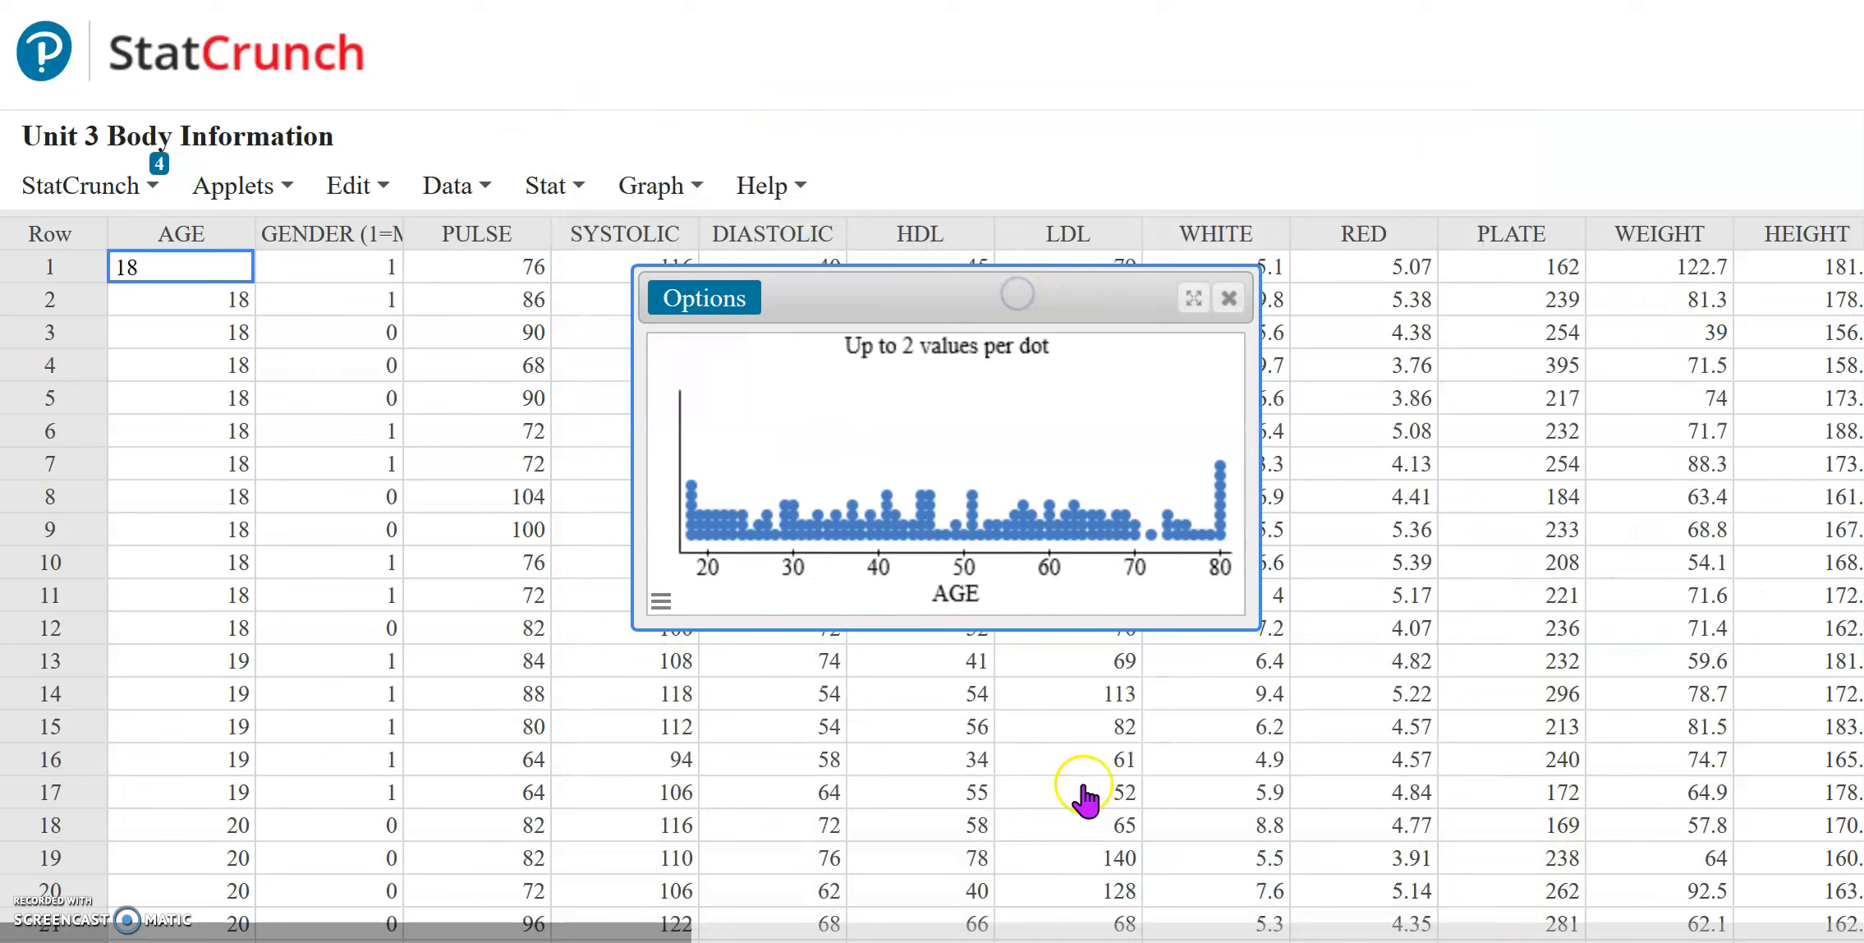
pyautogui.click(709, 312)
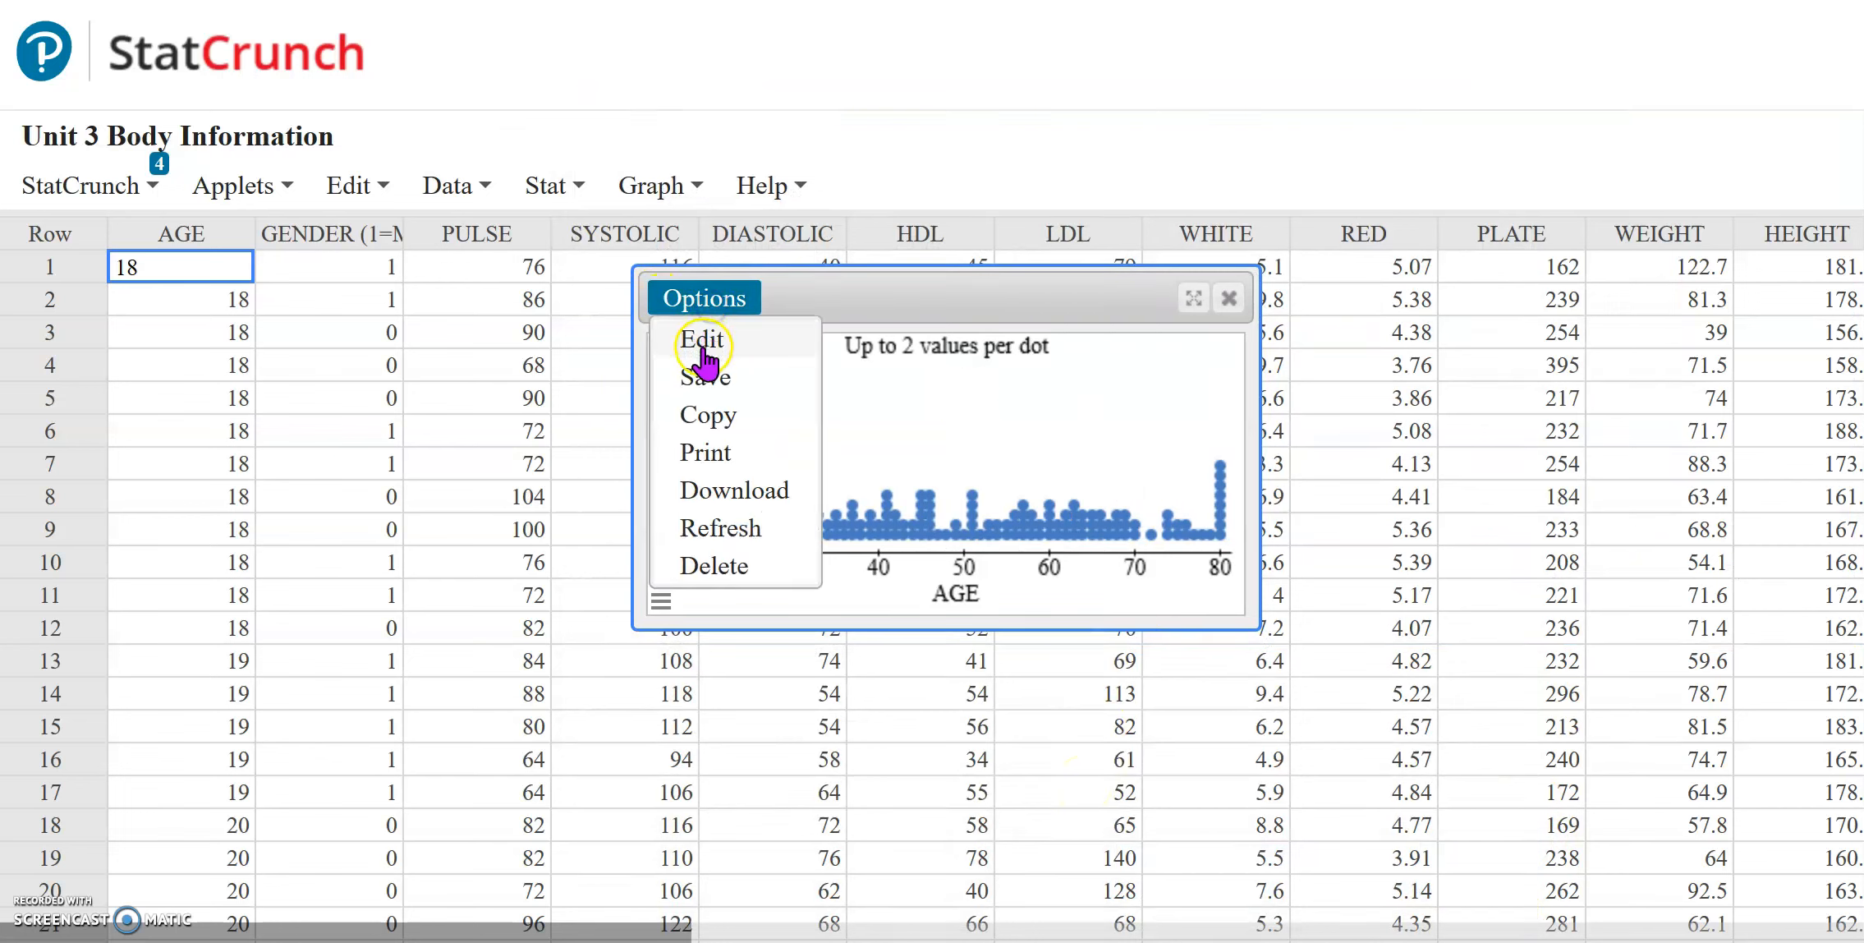
pyautogui.click(1229, 299)
pyautogui.click(1229, 298)
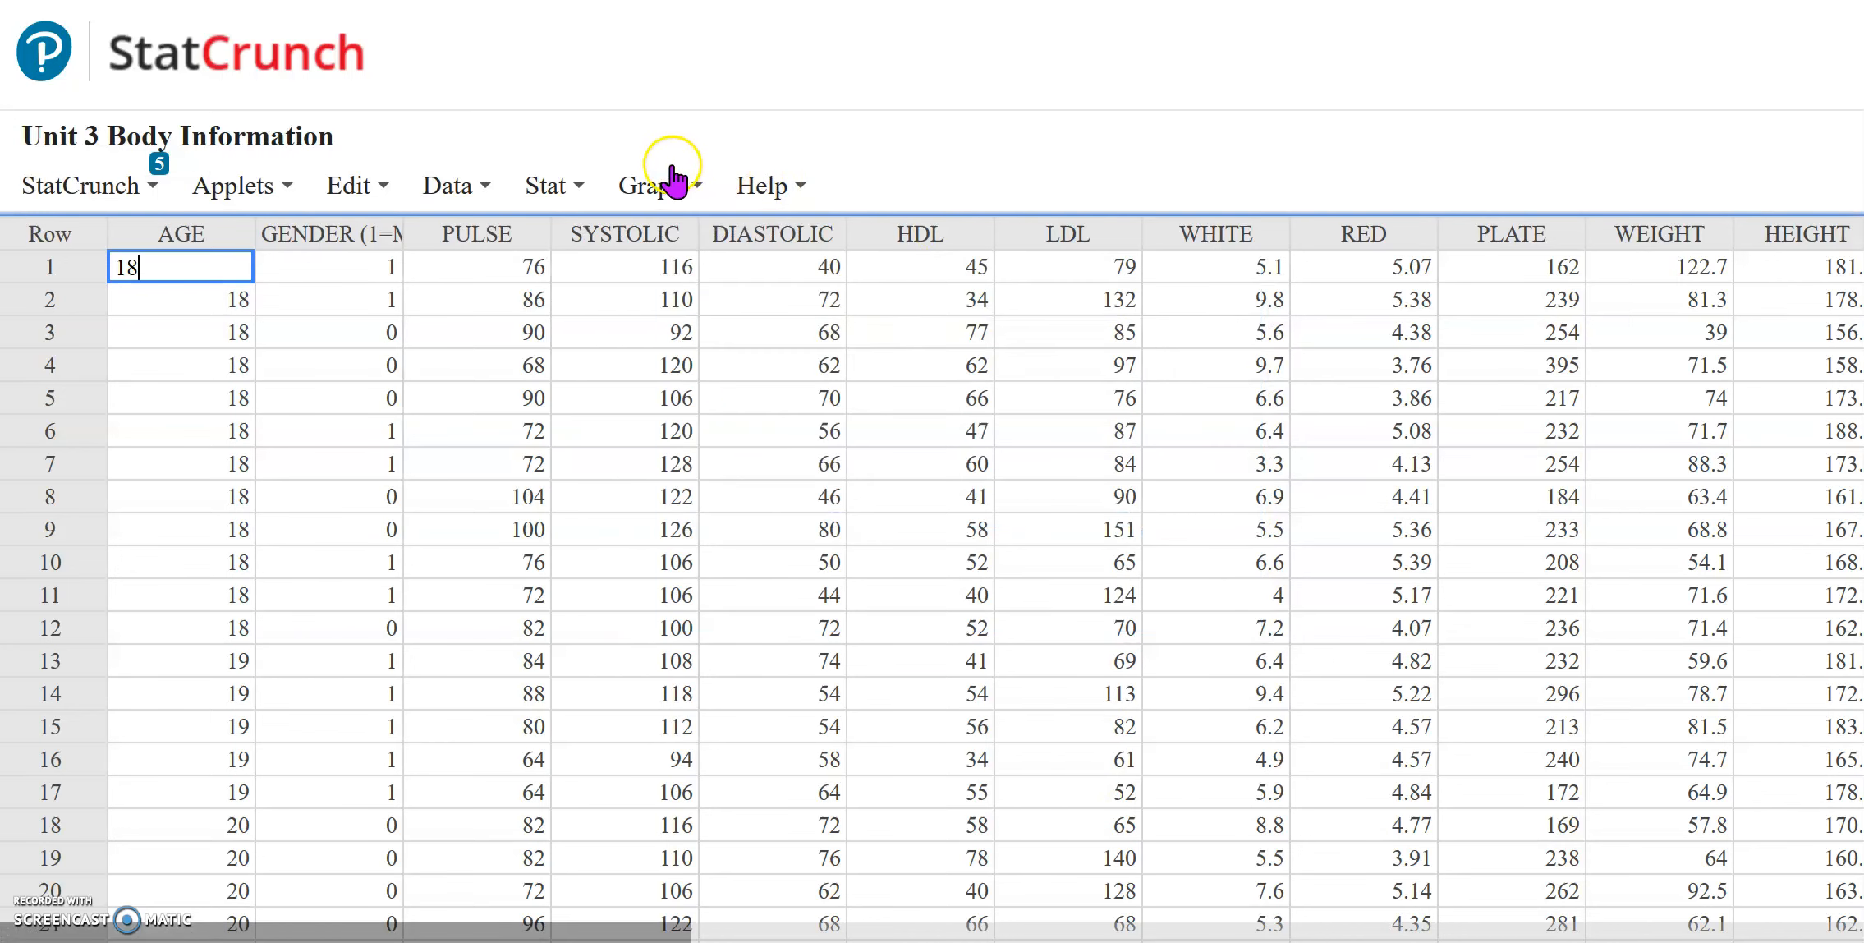
# Step: Compute a boxplot of AGE with fences used to identify outliers, and close the graph after viewing it
pyautogui.click(657, 186)
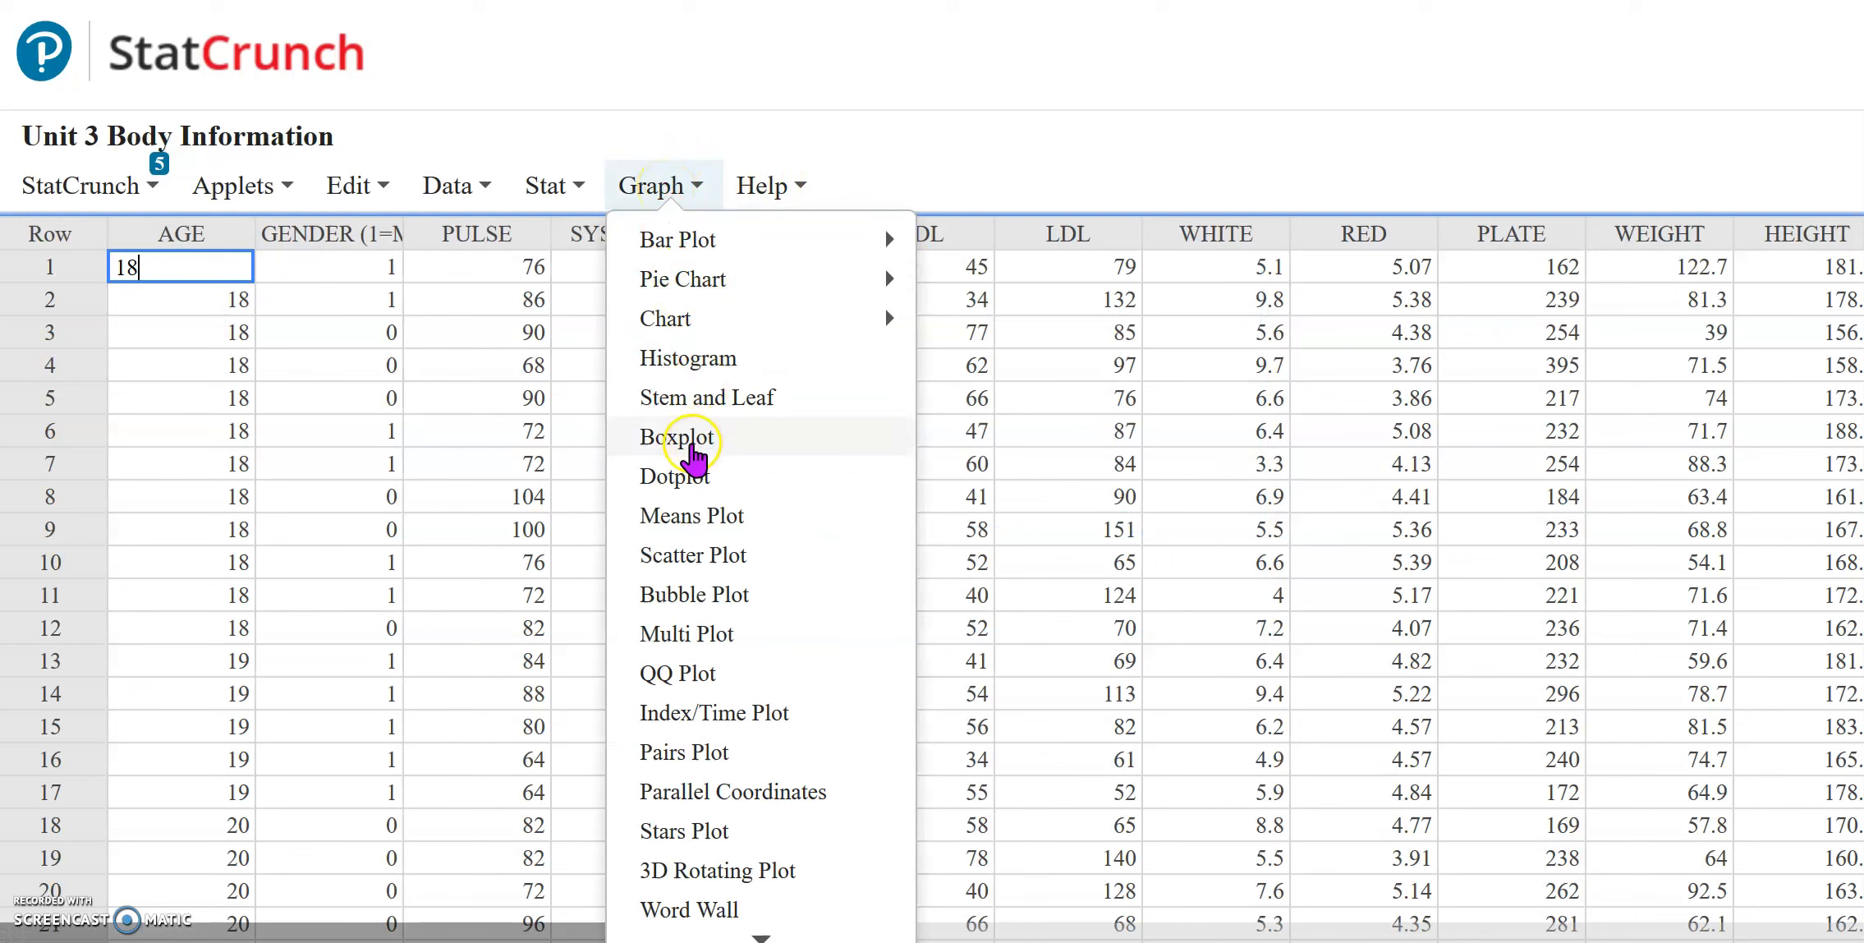
pyautogui.click(682, 437)
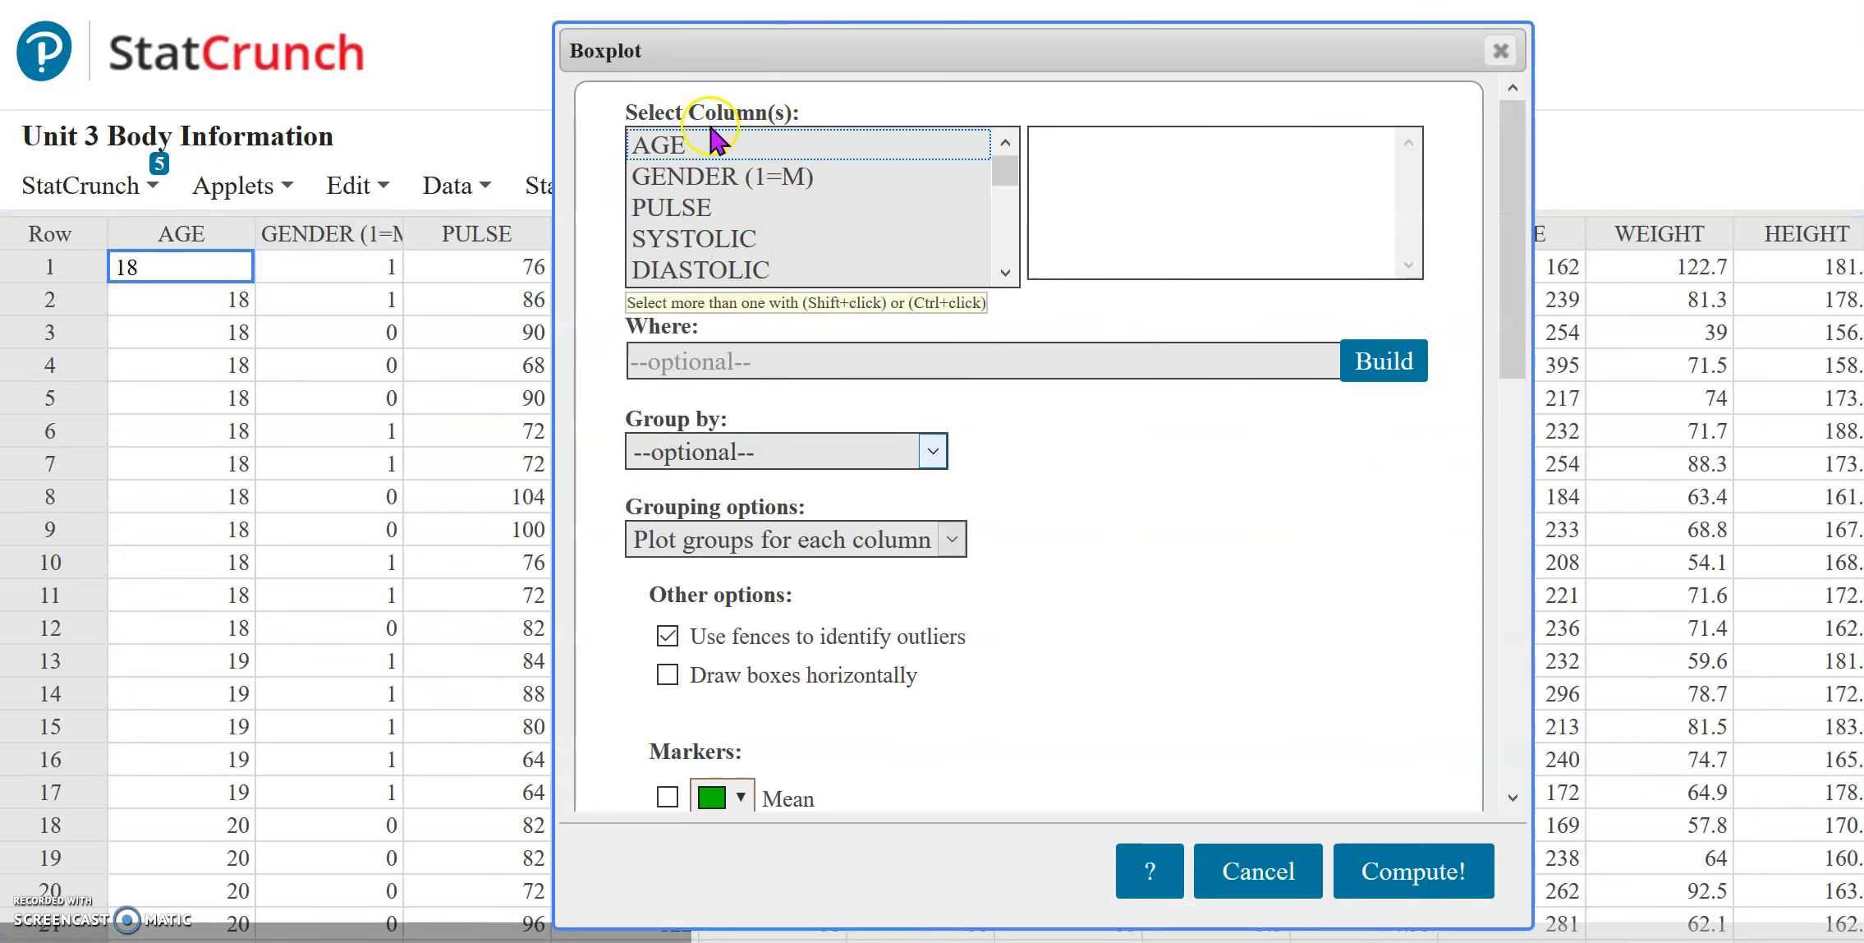
pyautogui.click(692, 145)
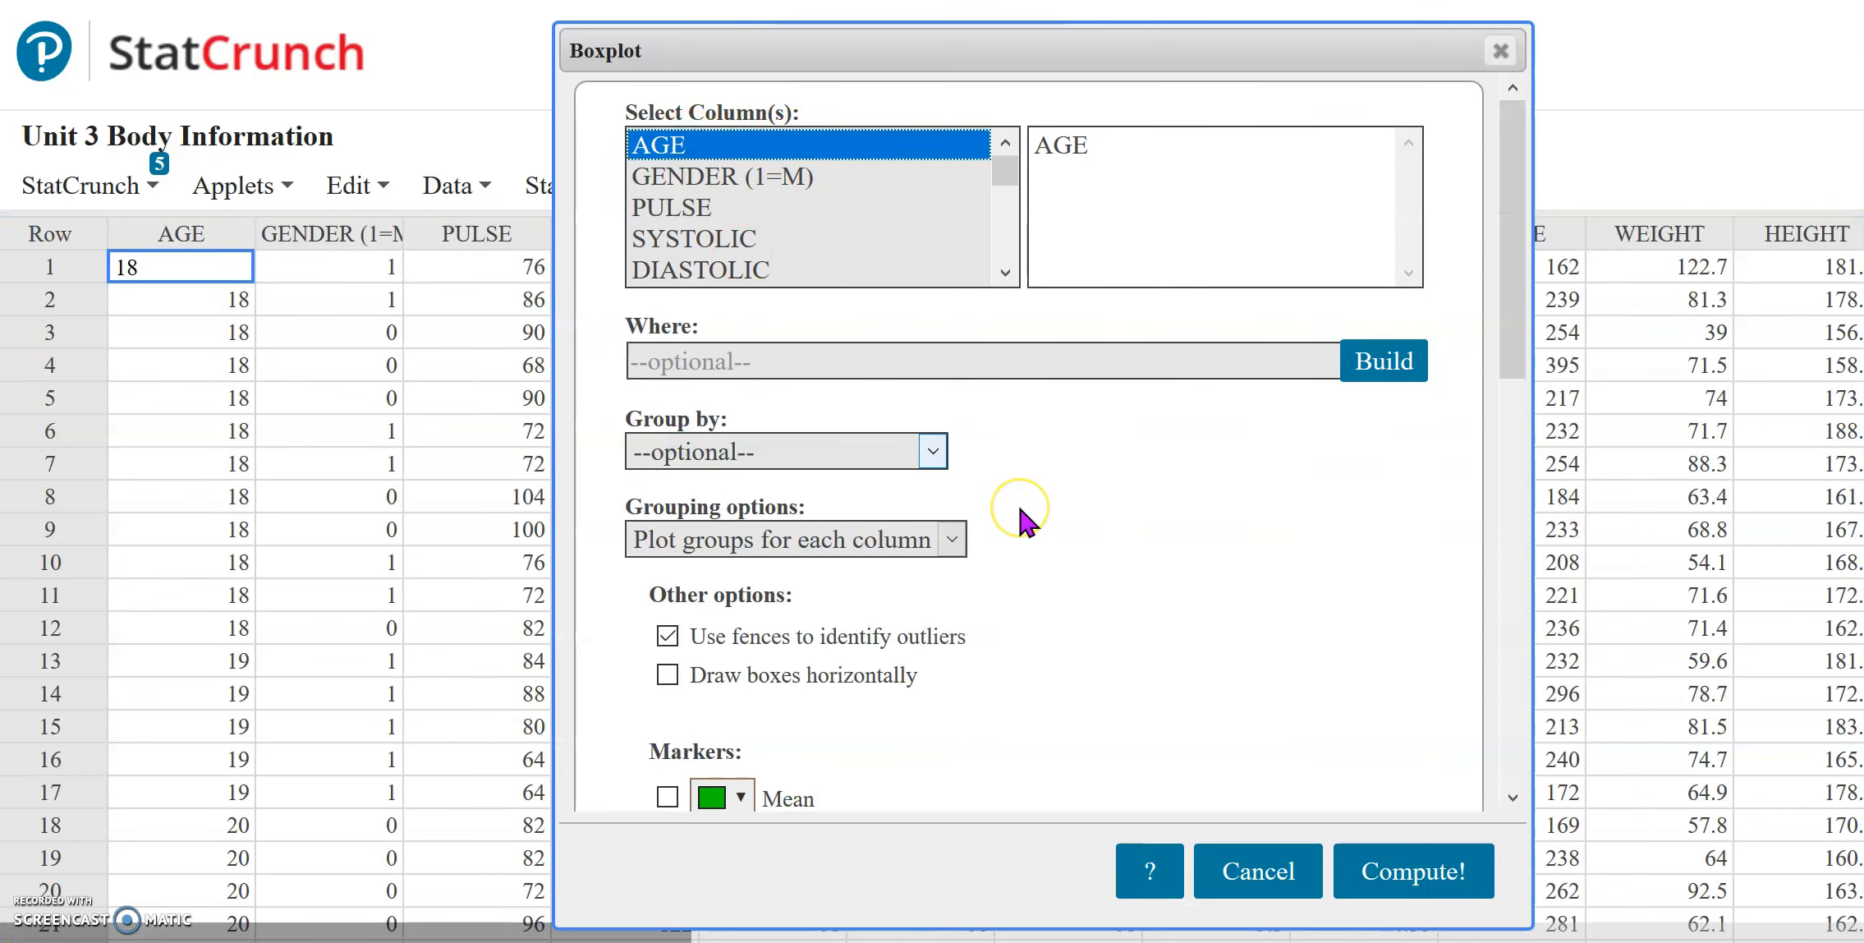
pyautogui.scroll(-3, 1019, 509)
pyautogui.scroll(-7, 1019, 515)
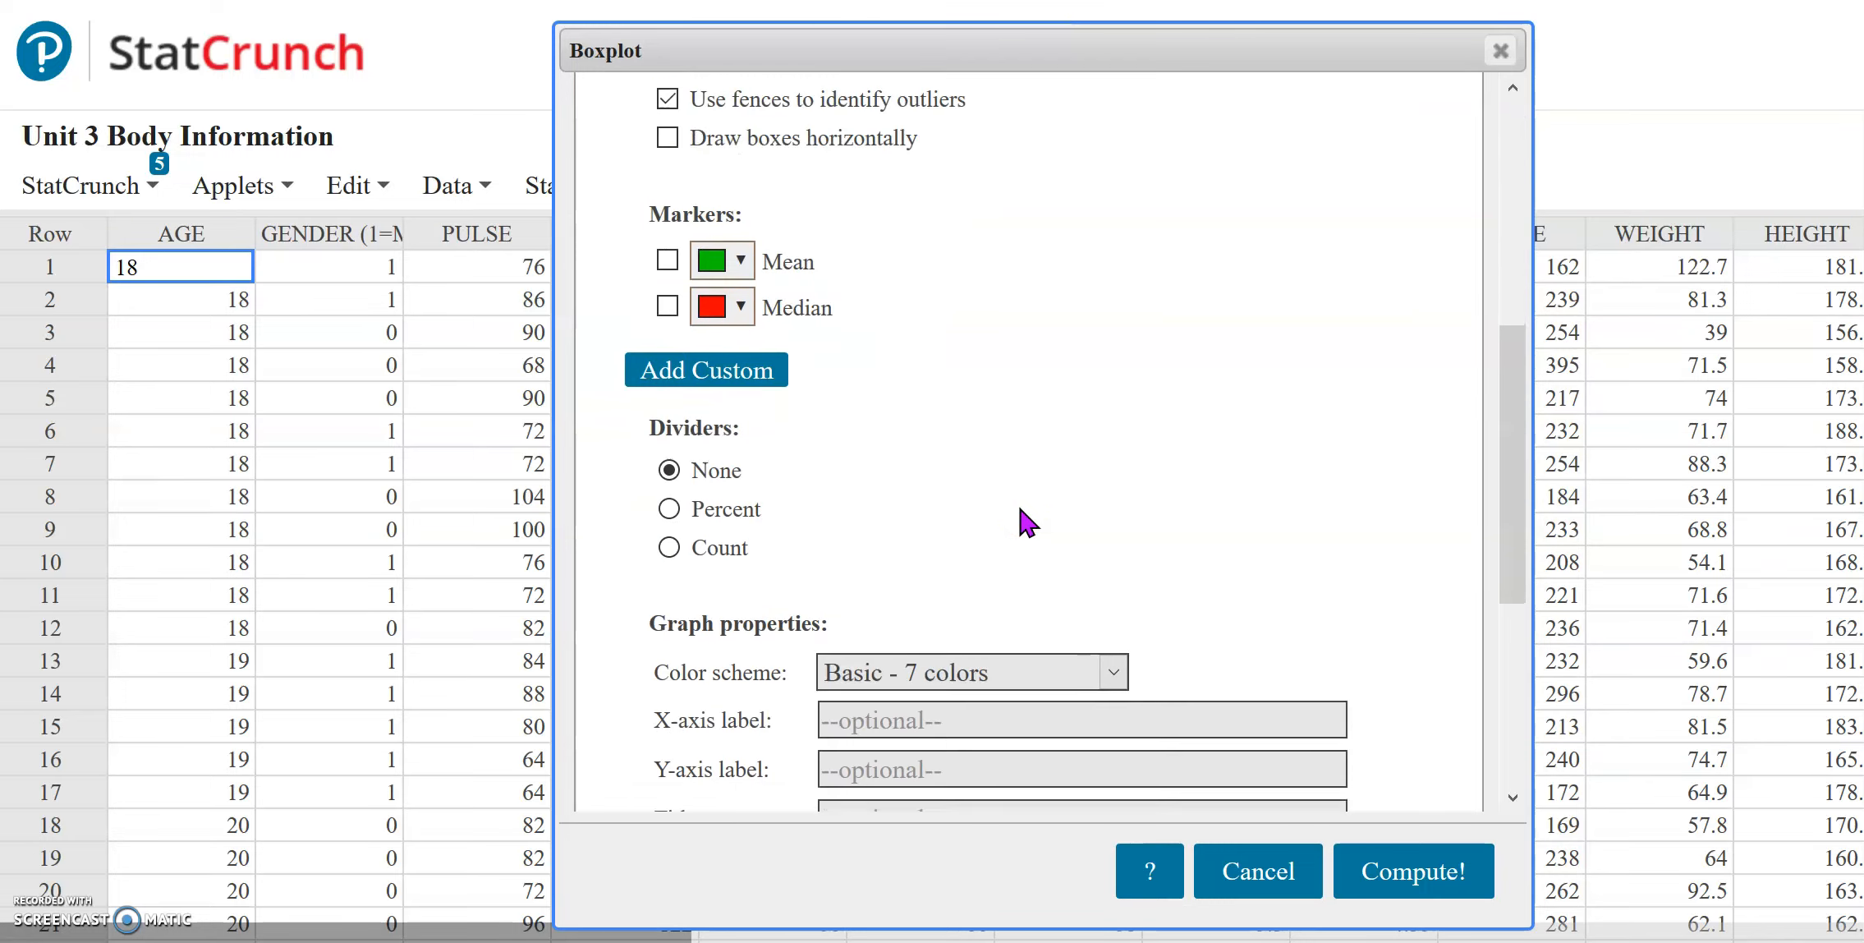
pyautogui.scroll(-3, 1053, 616)
pyautogui.click(1423, 869)
pyautogui.moveTo(1560, 333); pyautogui.dragTo(959, 260)
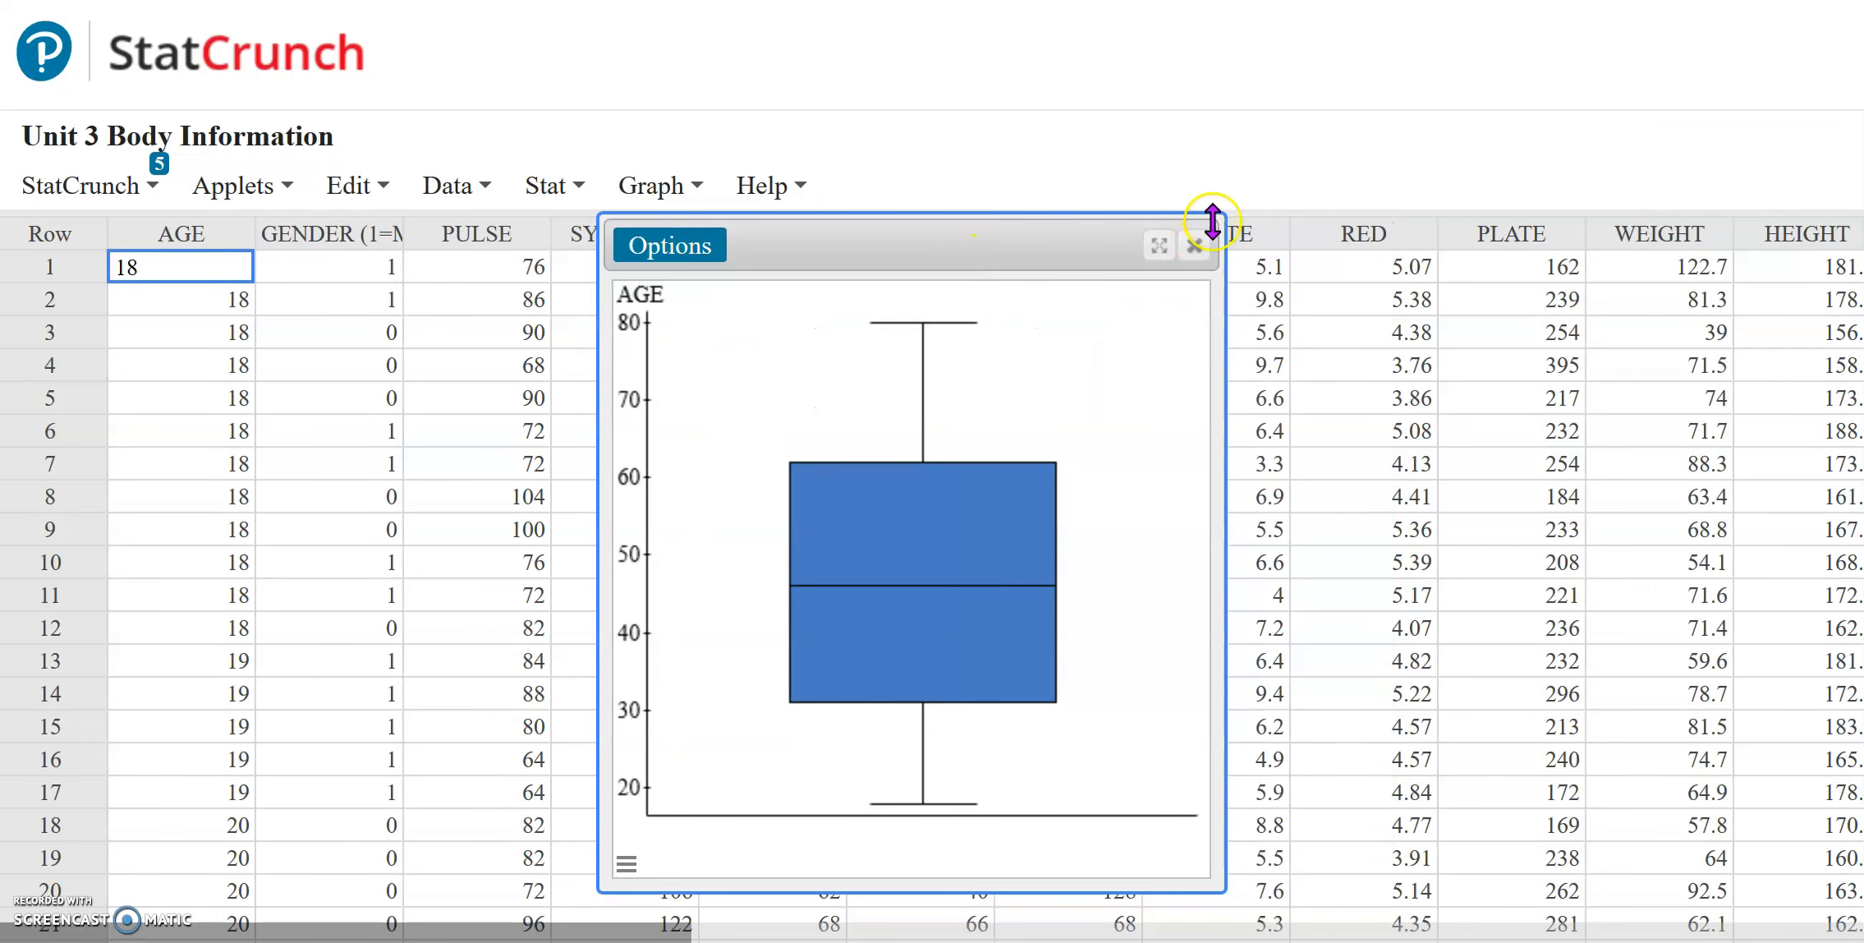
pyautogui.click(1195, 247)
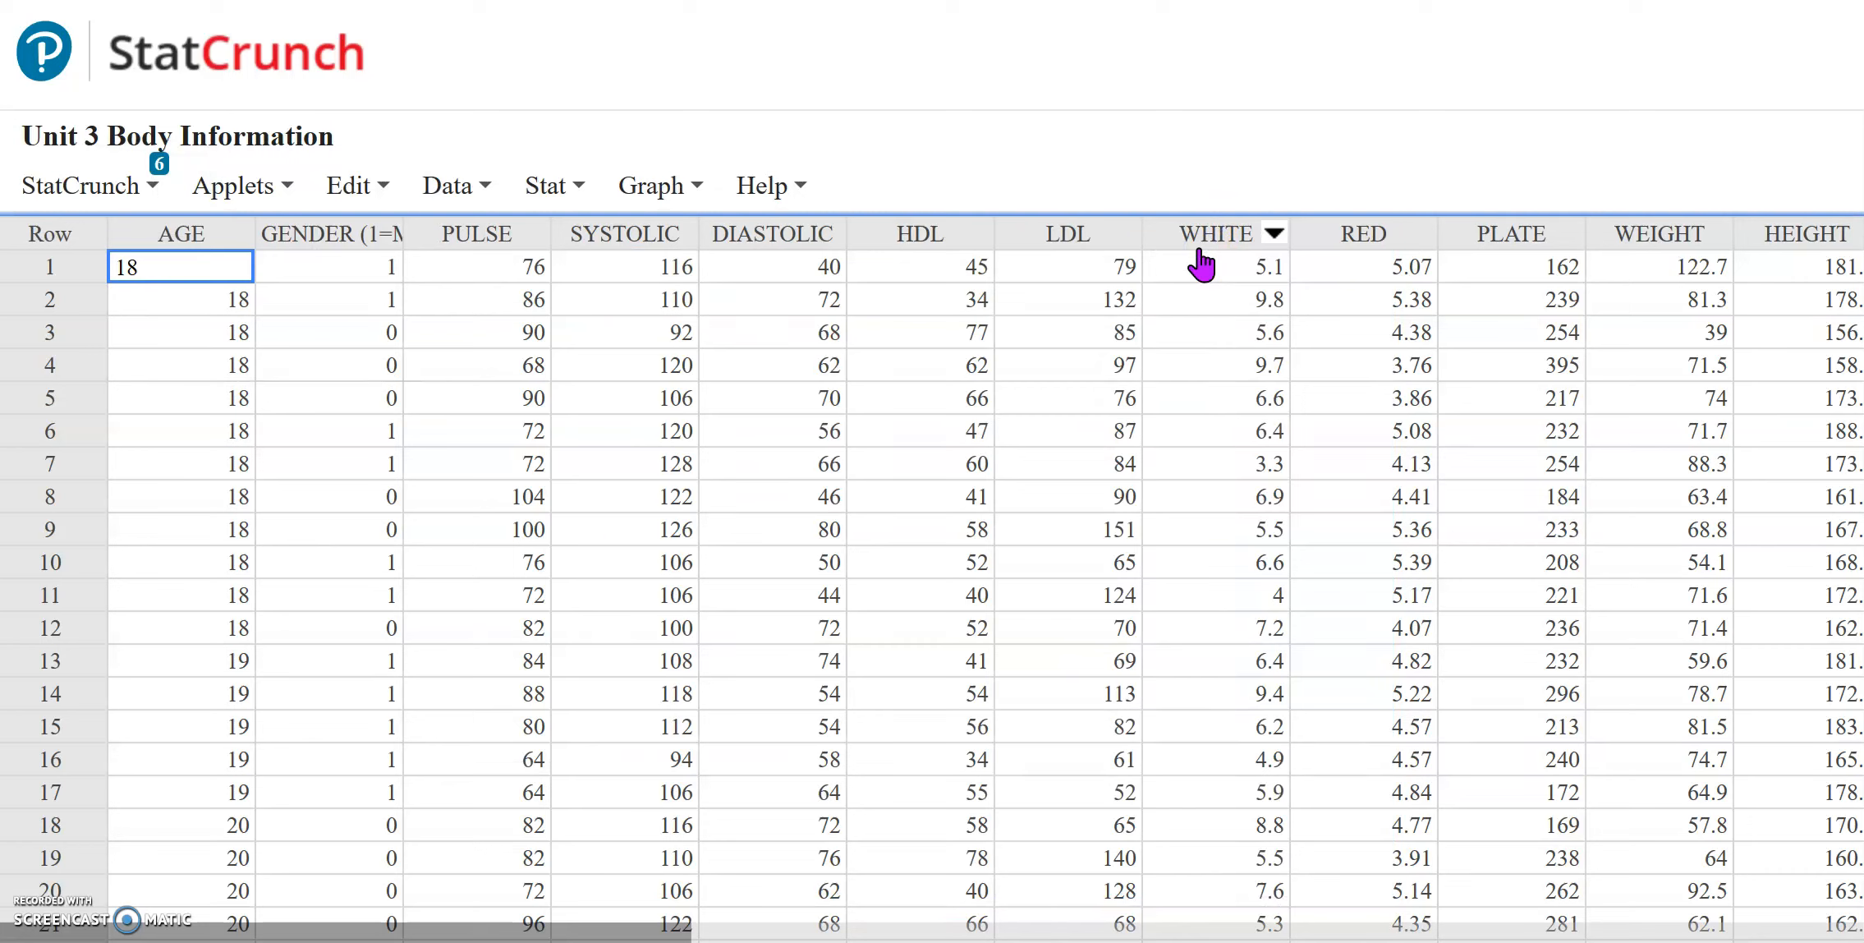
pyautogui.click(653, 186)
pyautogui.click(662, 186)
pyautogui.click(674, 180)
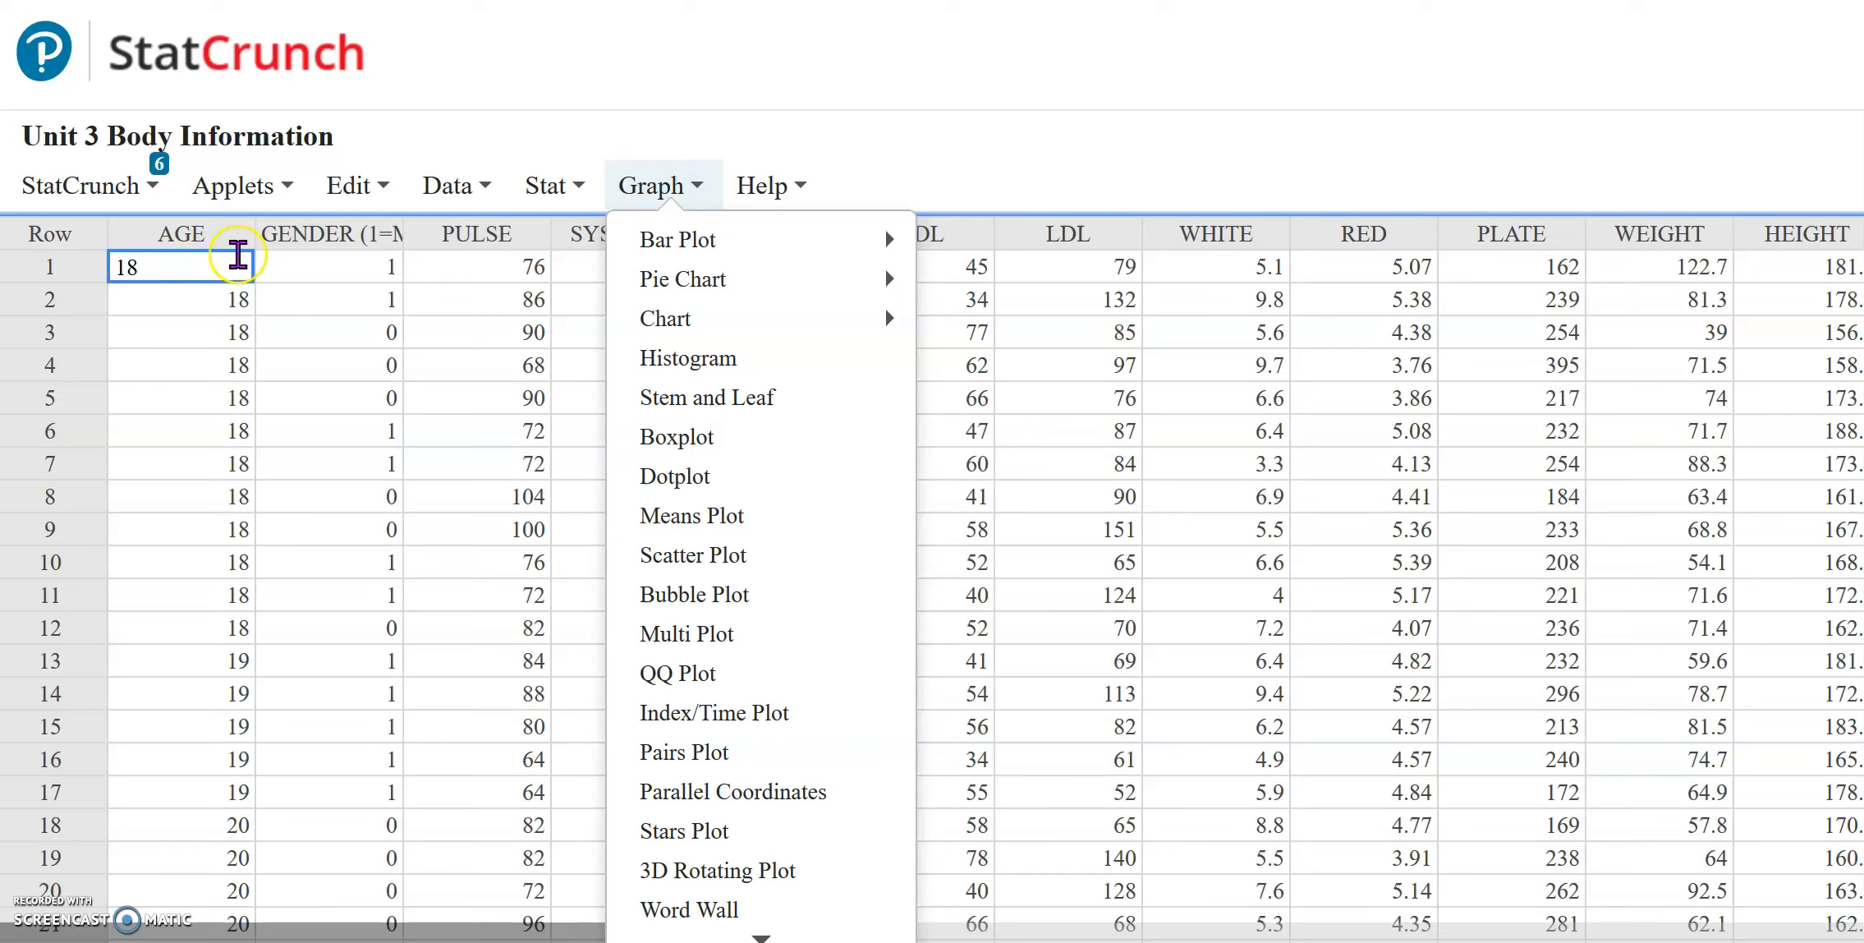
pyautogui.moveTo(743, 283)
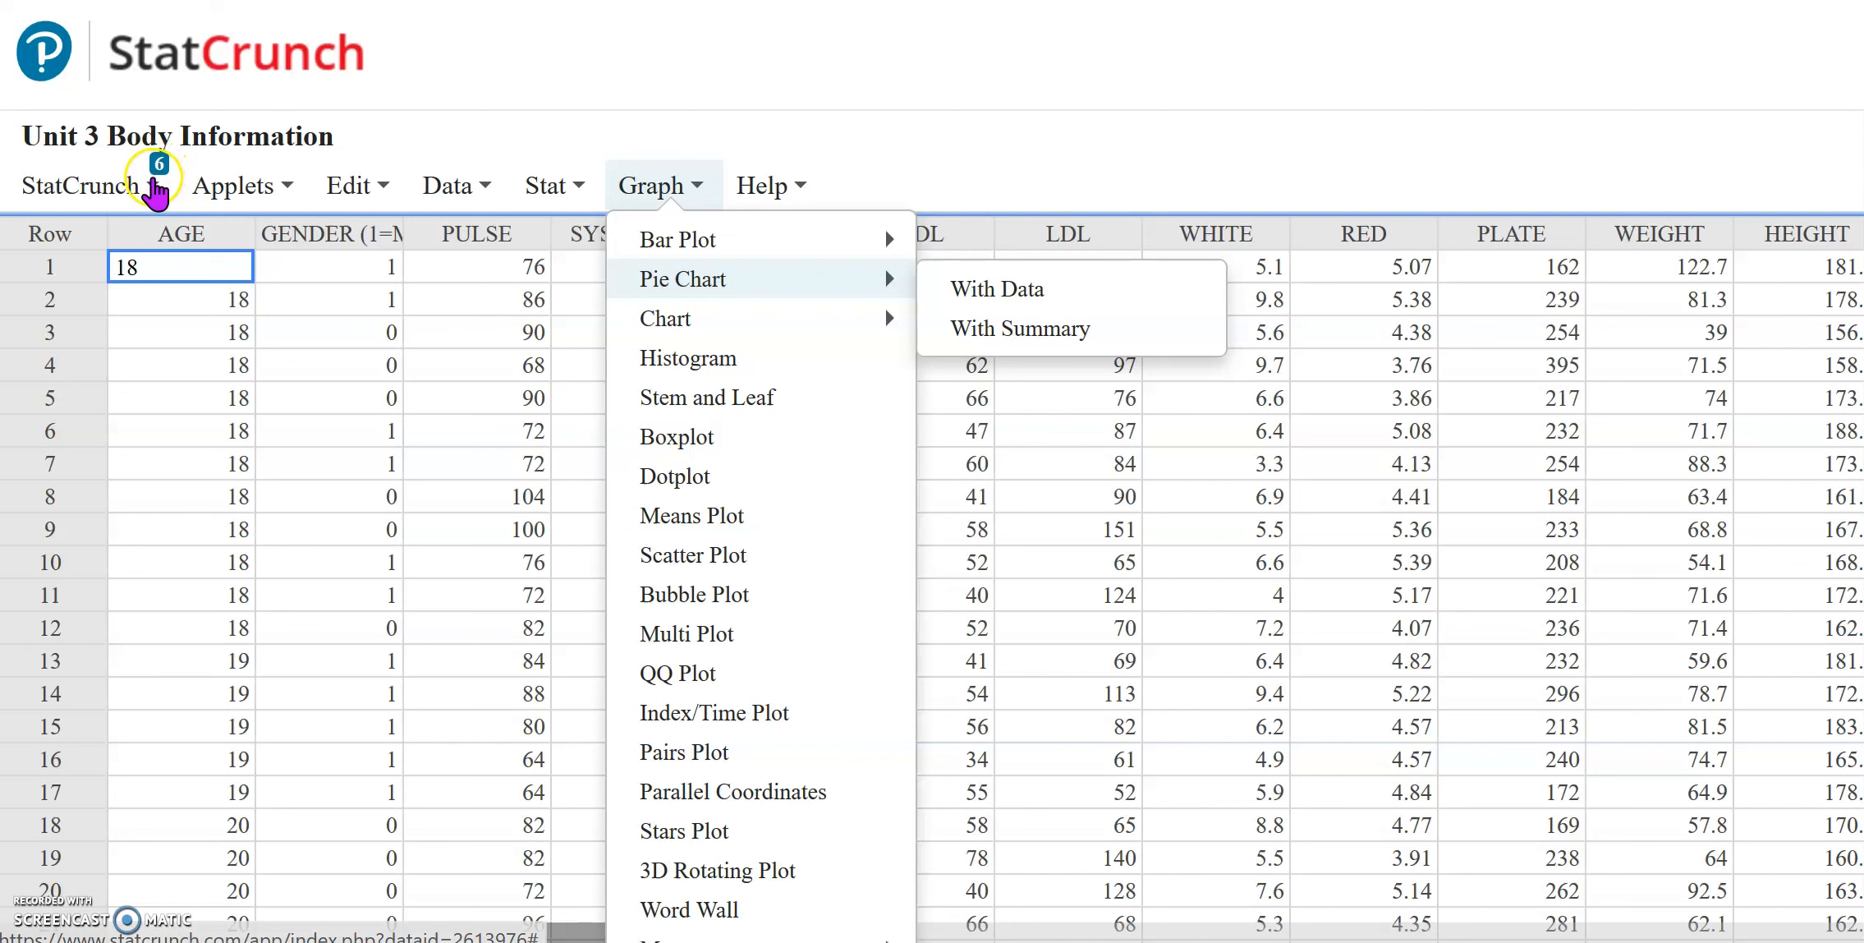
# Step: Reopen the hidden frequency table for AGE, examine all its bin rows, and close it again
pyautogui.click(154, 187)
pyautogui.click(135, 193)
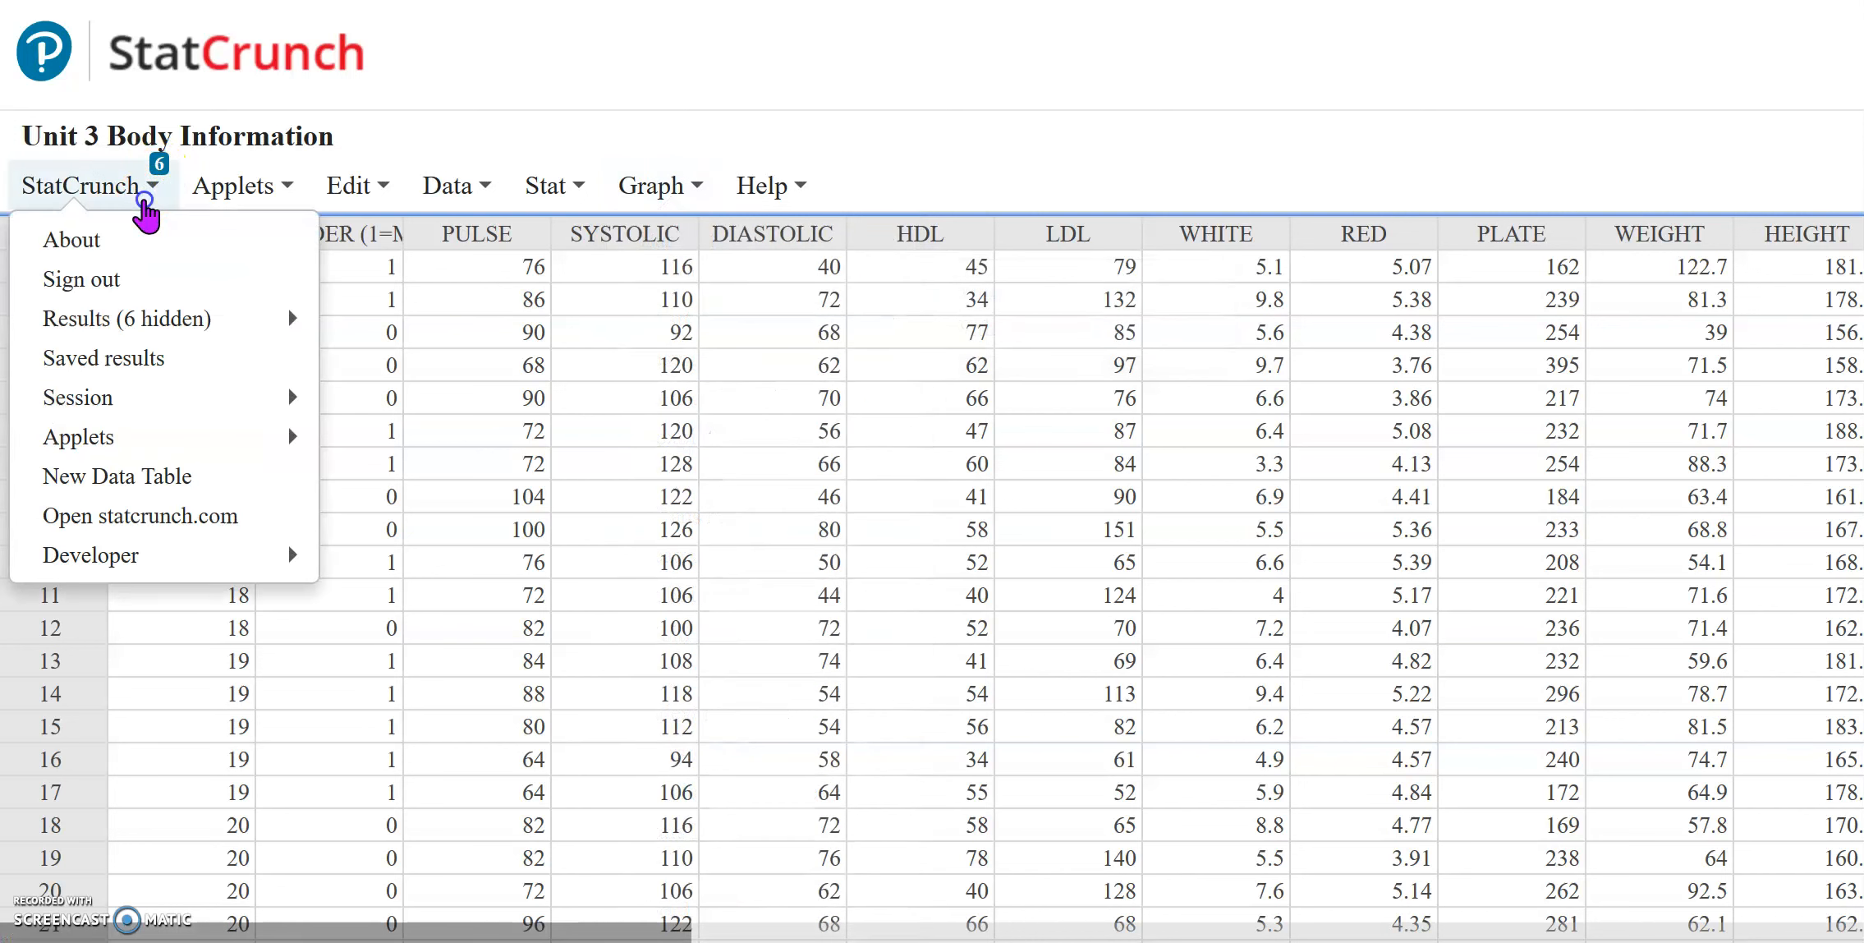
pyautogui.moveTo(217, 319)
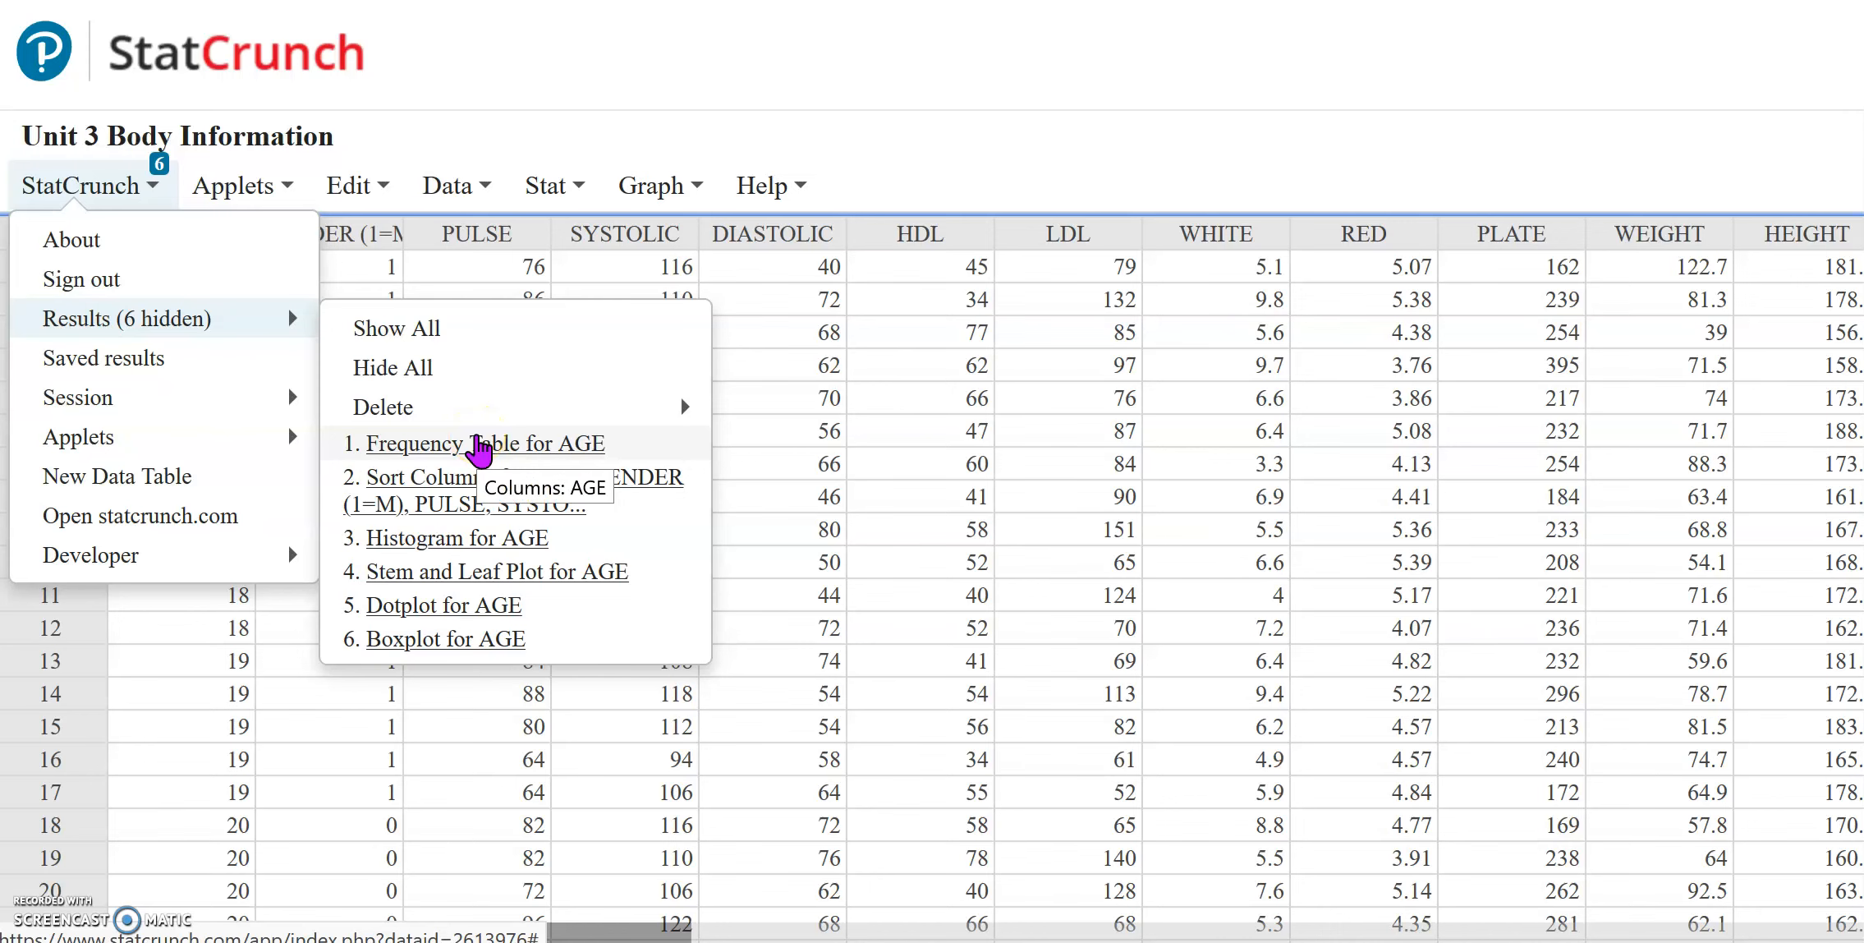
pyautogui.click(563, 442)
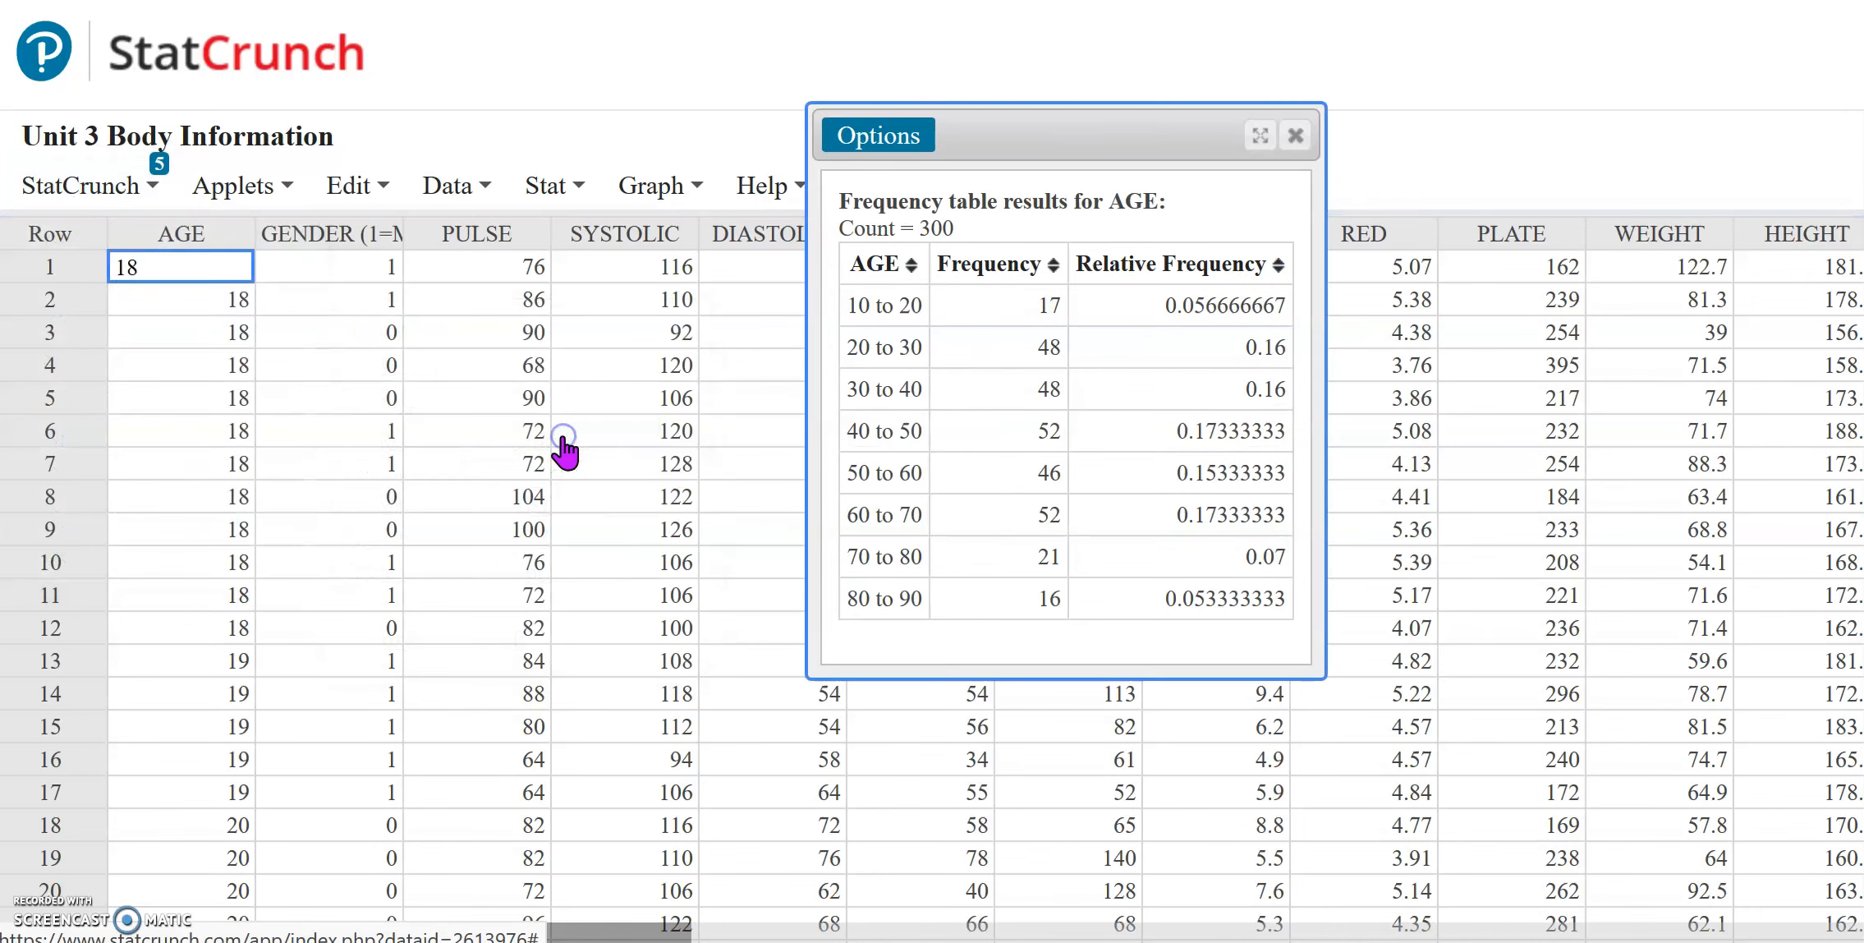
pyautogui.moveTo(1082, 123); pyautogui.dragTo(826, 173)
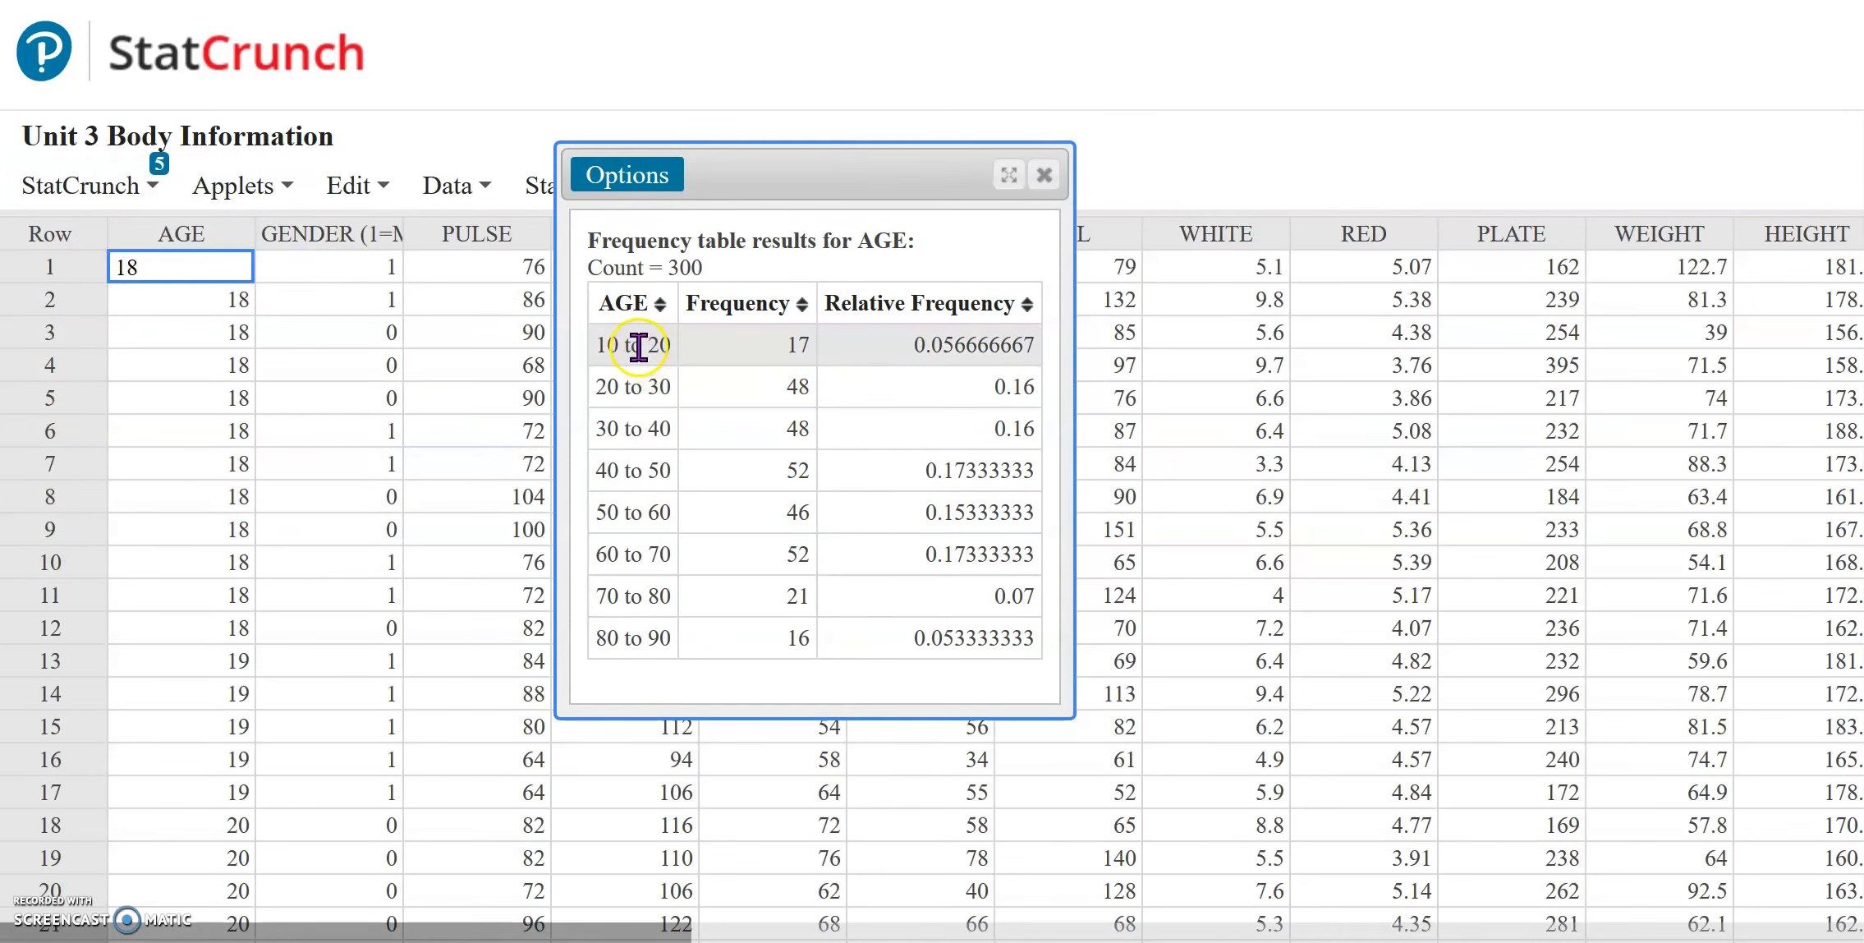
pyautogui.moveTo(590, 343); pyautogui.dragTo(1038, 627)
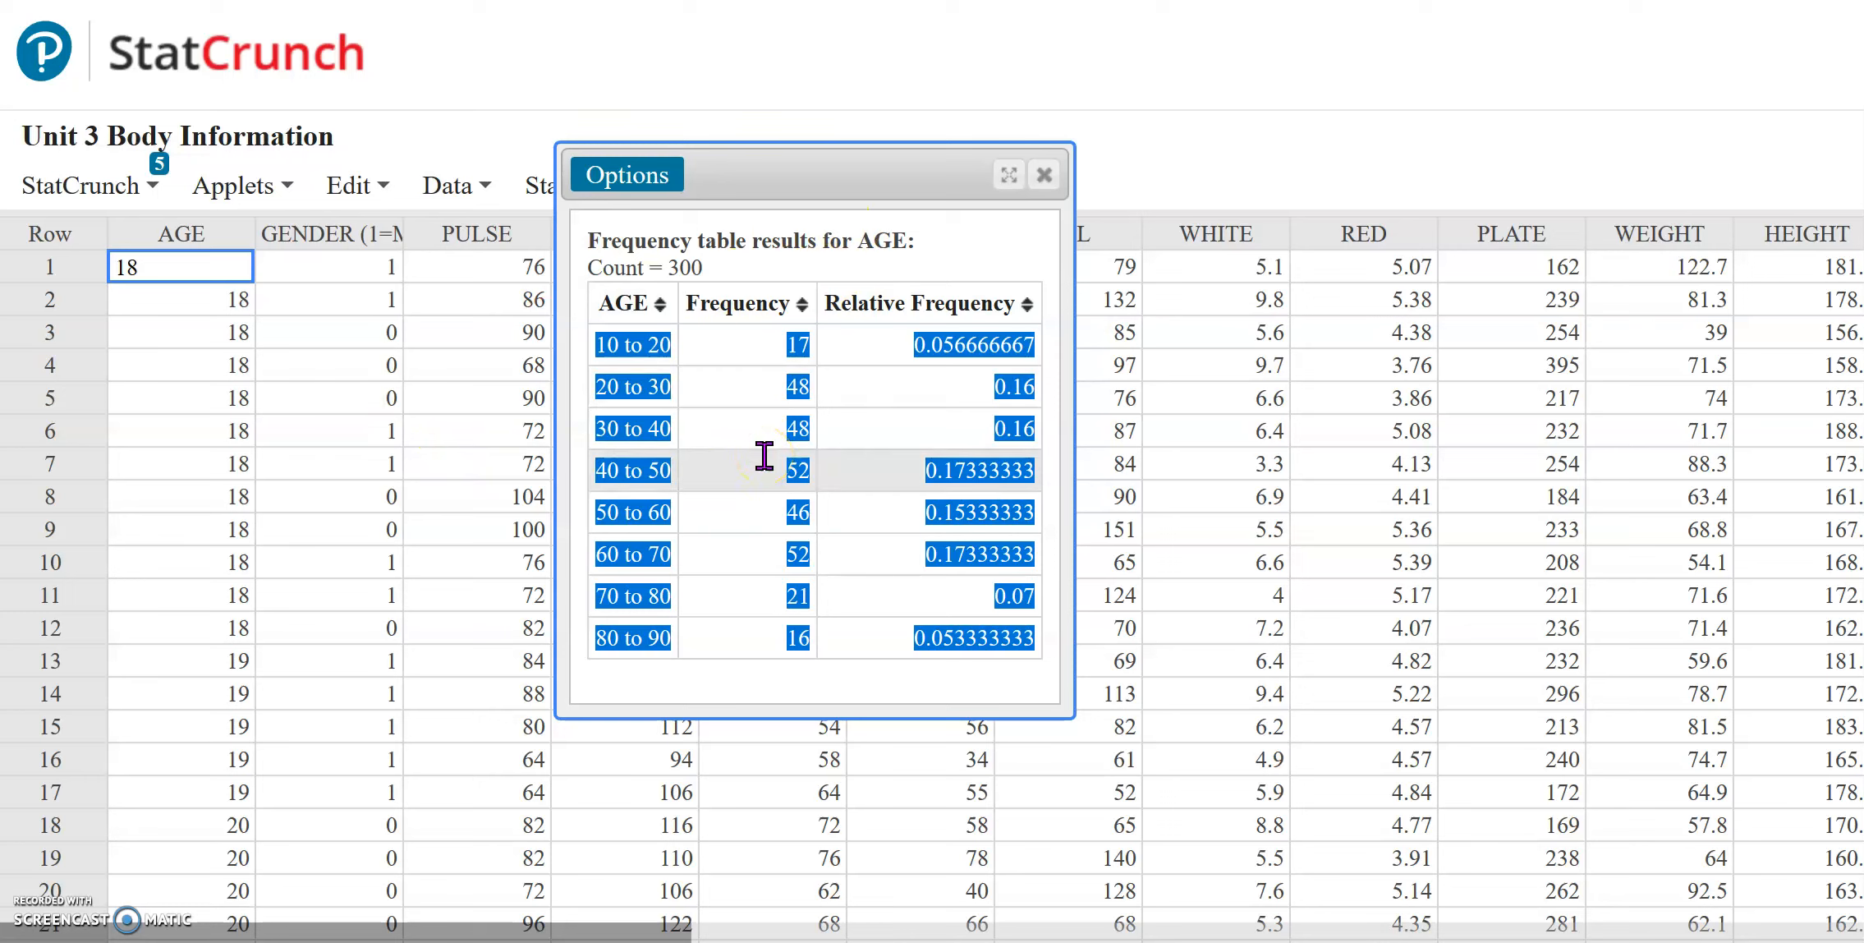
pyautogui.click(1043, 178)
# Step: Set up a pie chart from the AGE data showing Count and Percent of Total, ordered by Value Ascending
pyautogui.click(545, 186)
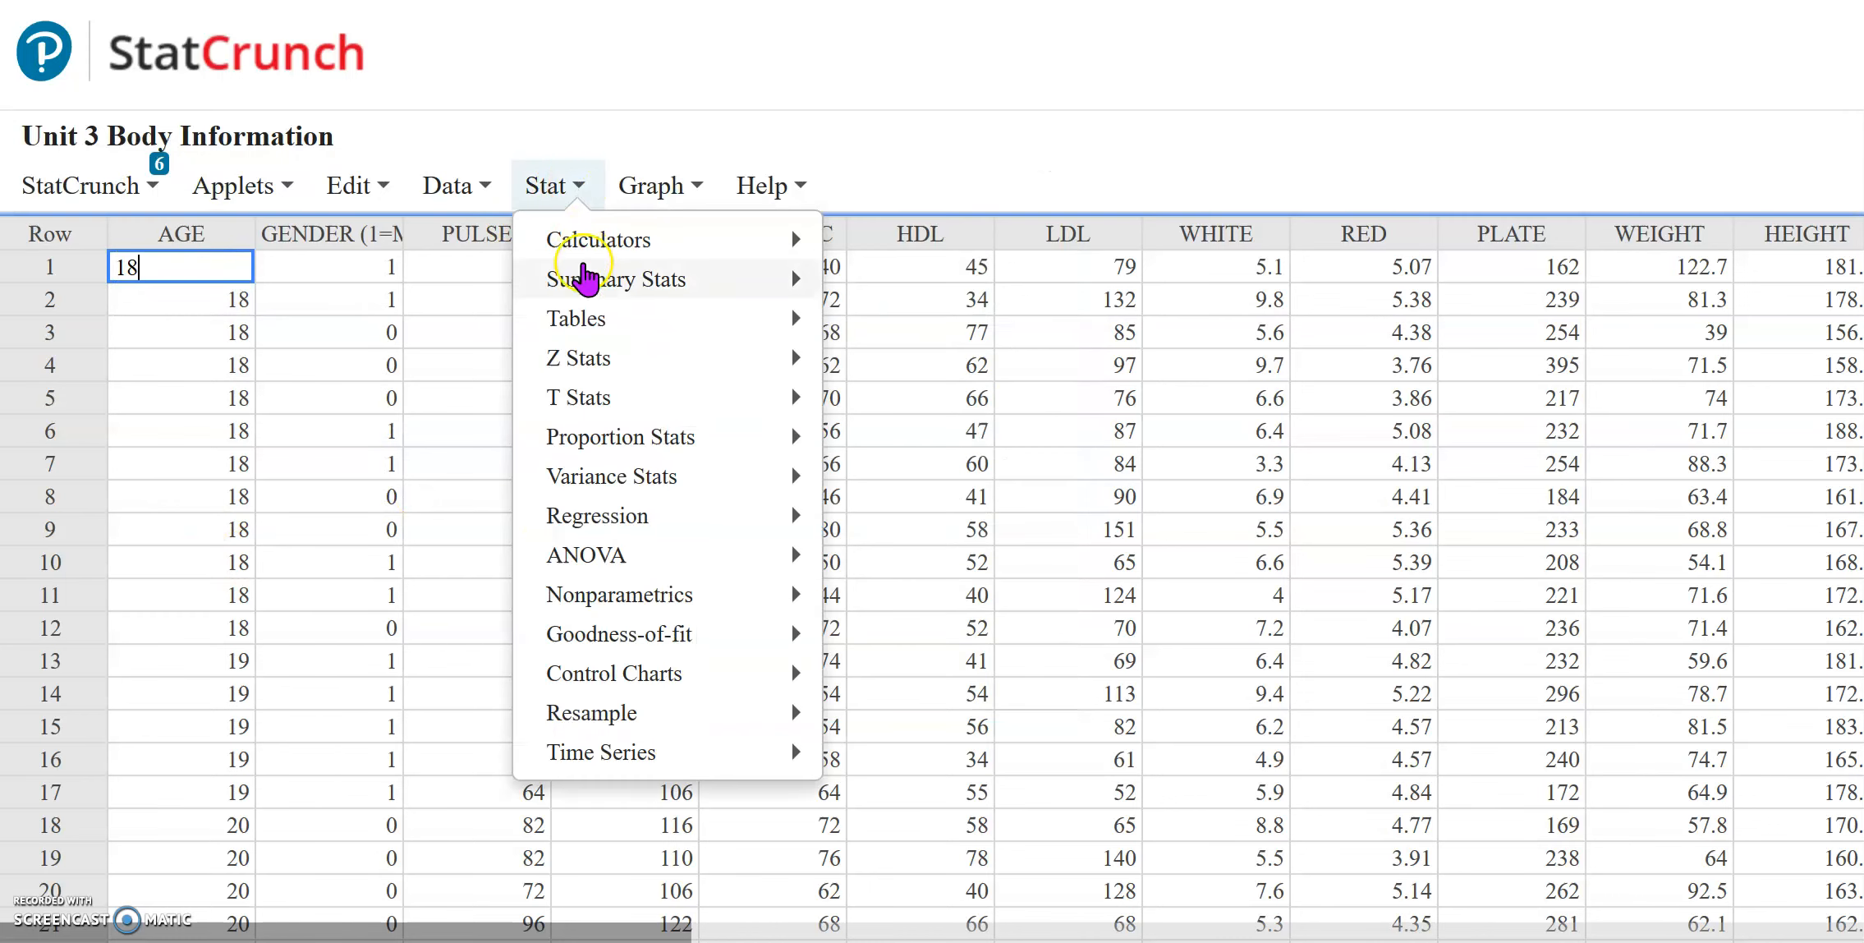
pyautogui.click(679, 201)
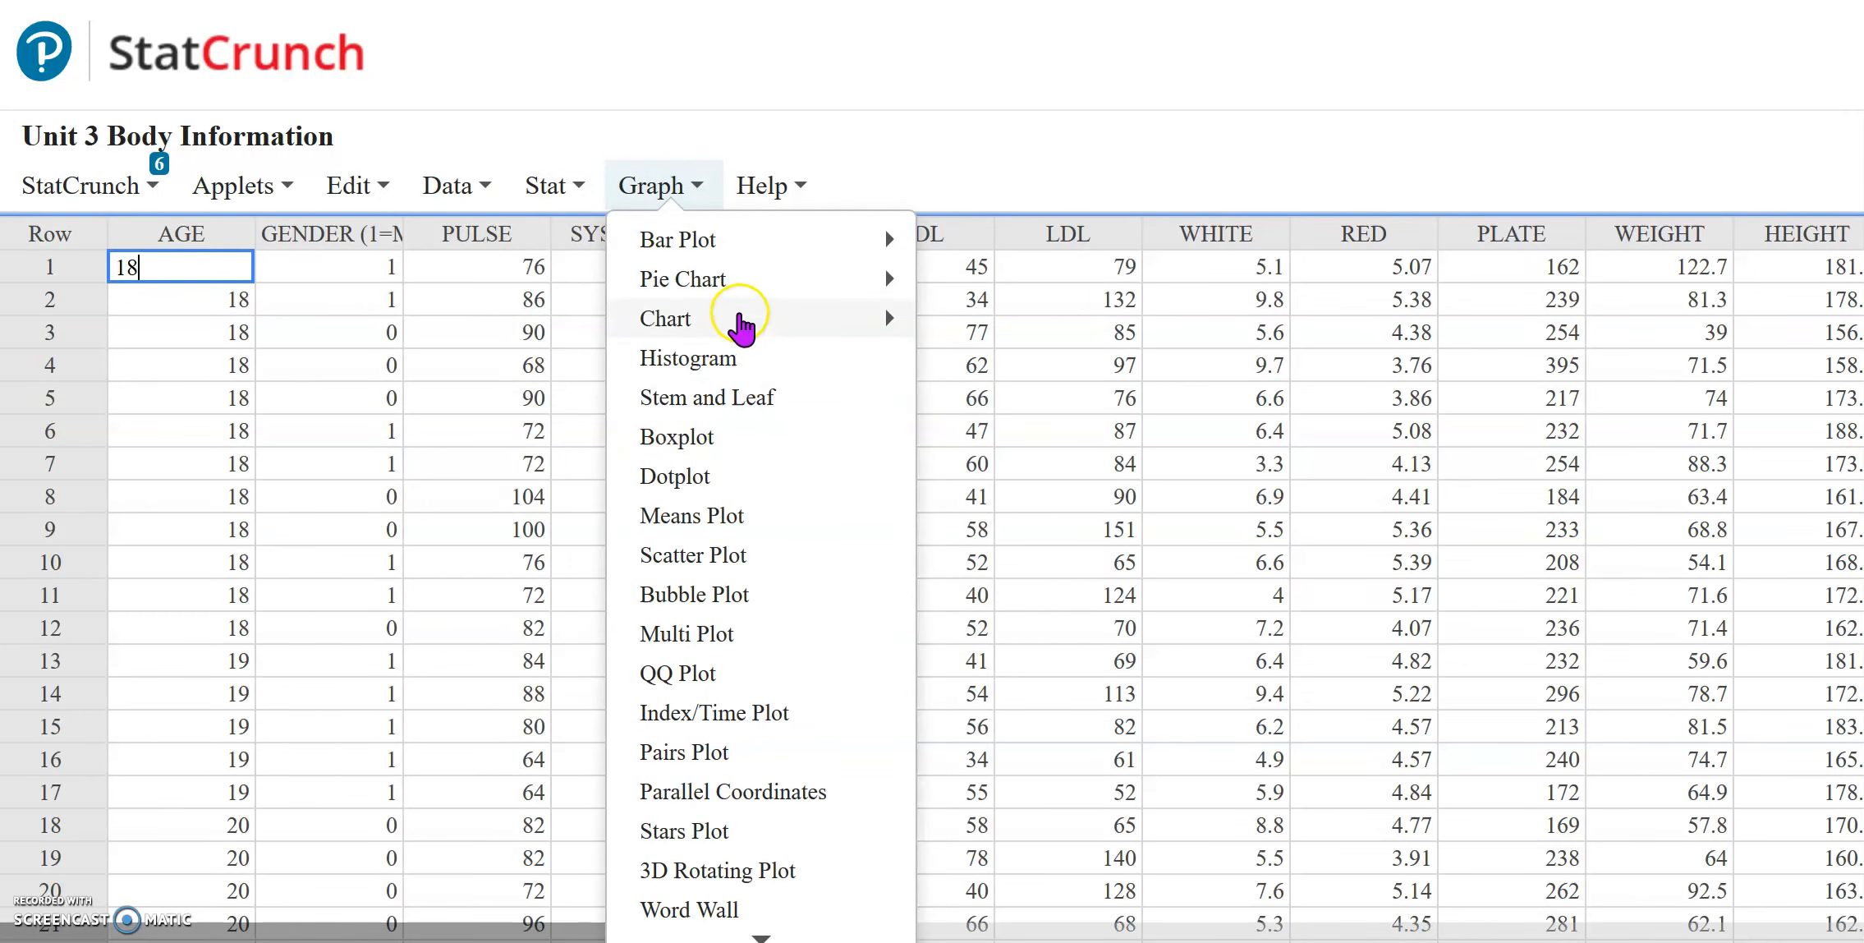
pyautogui.moveTo(883, 275)
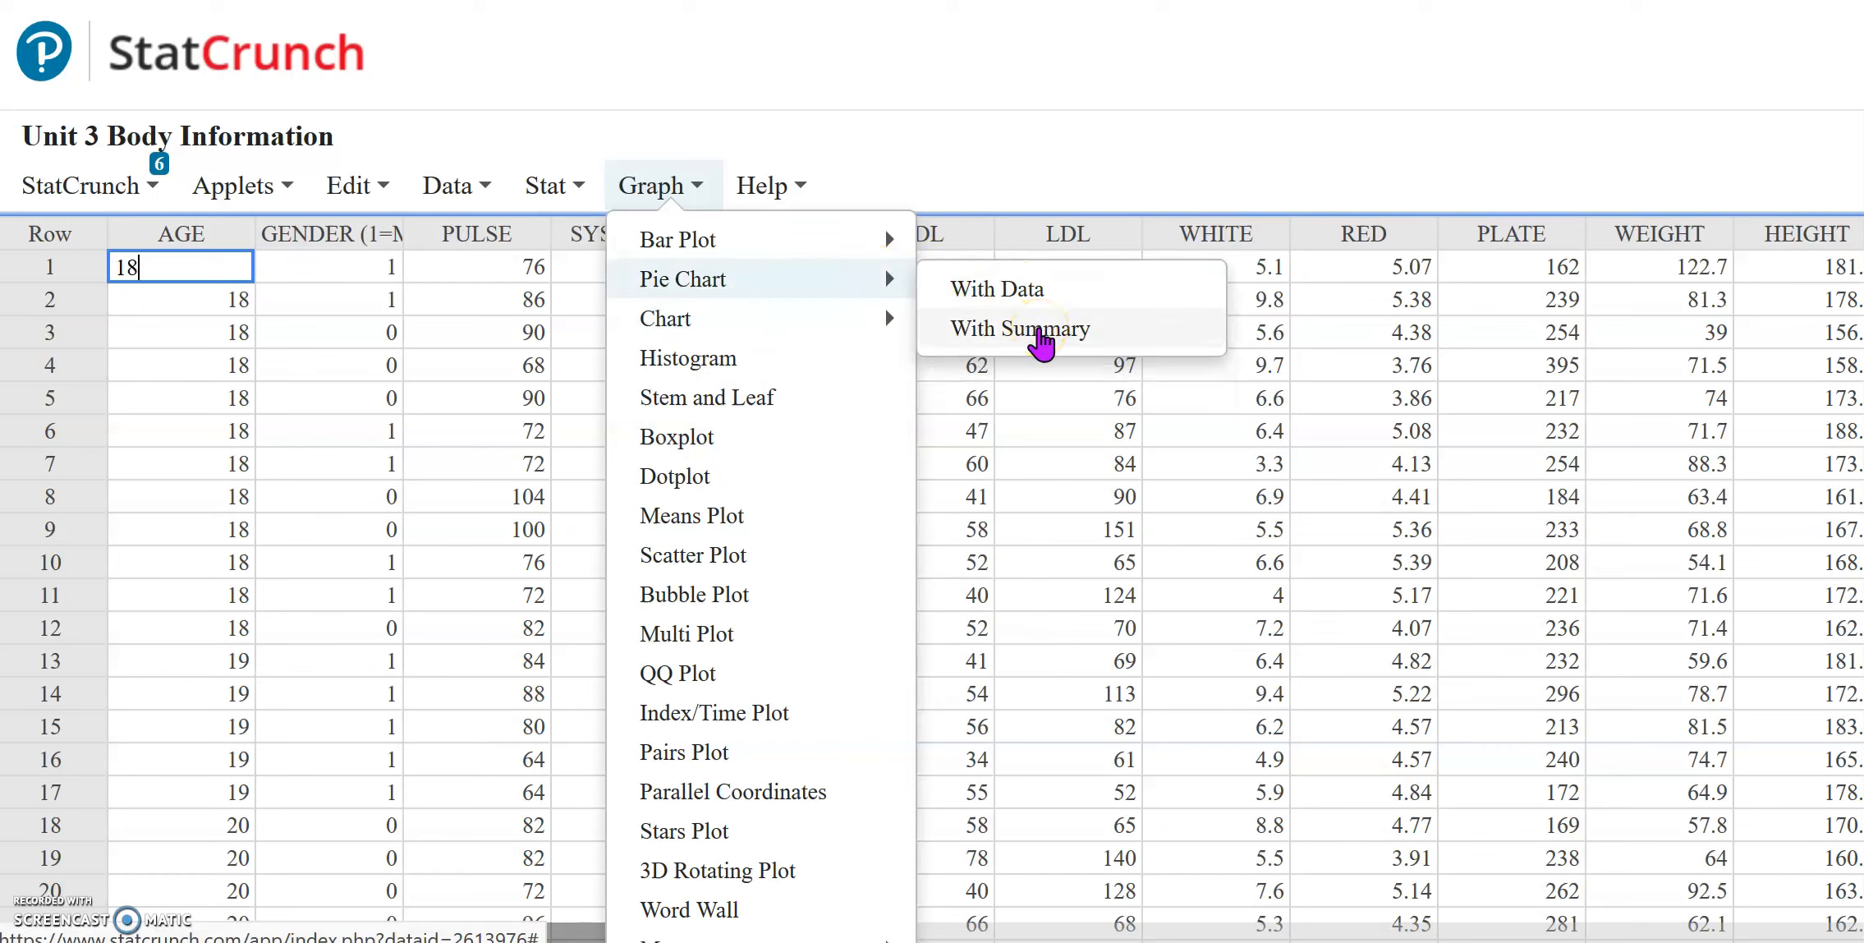
pyautogui.click(1003, 289)
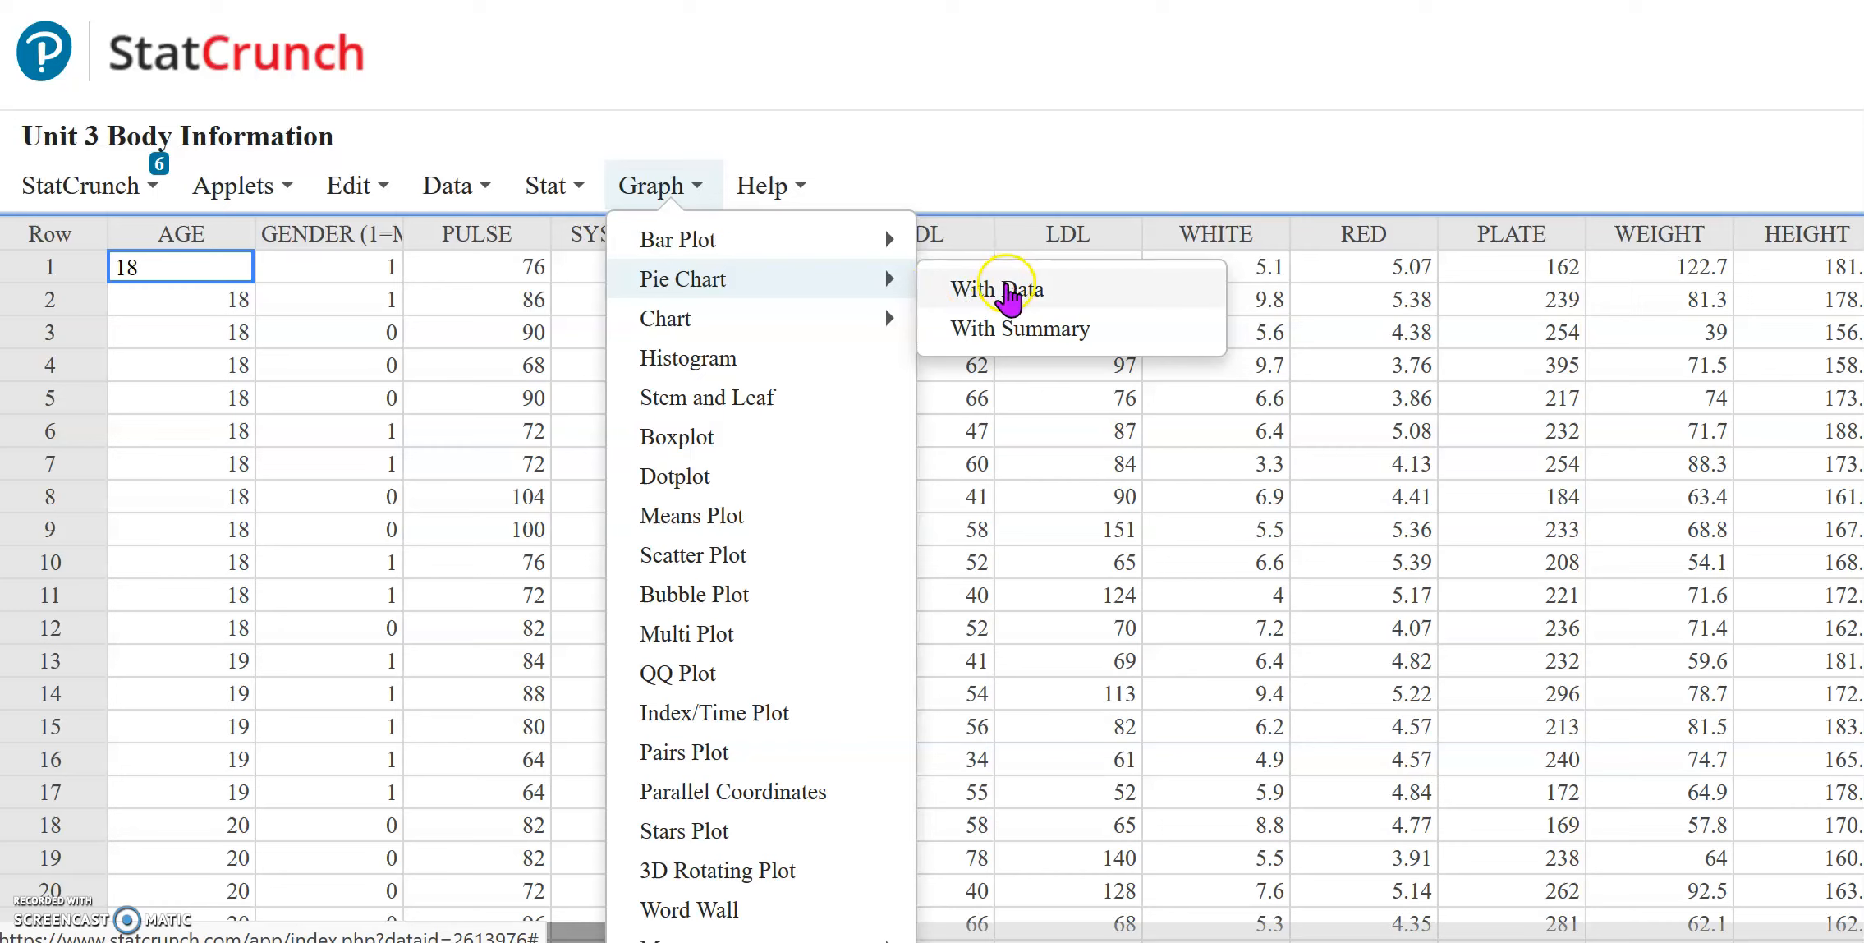
pyautogui.click(717, 170)
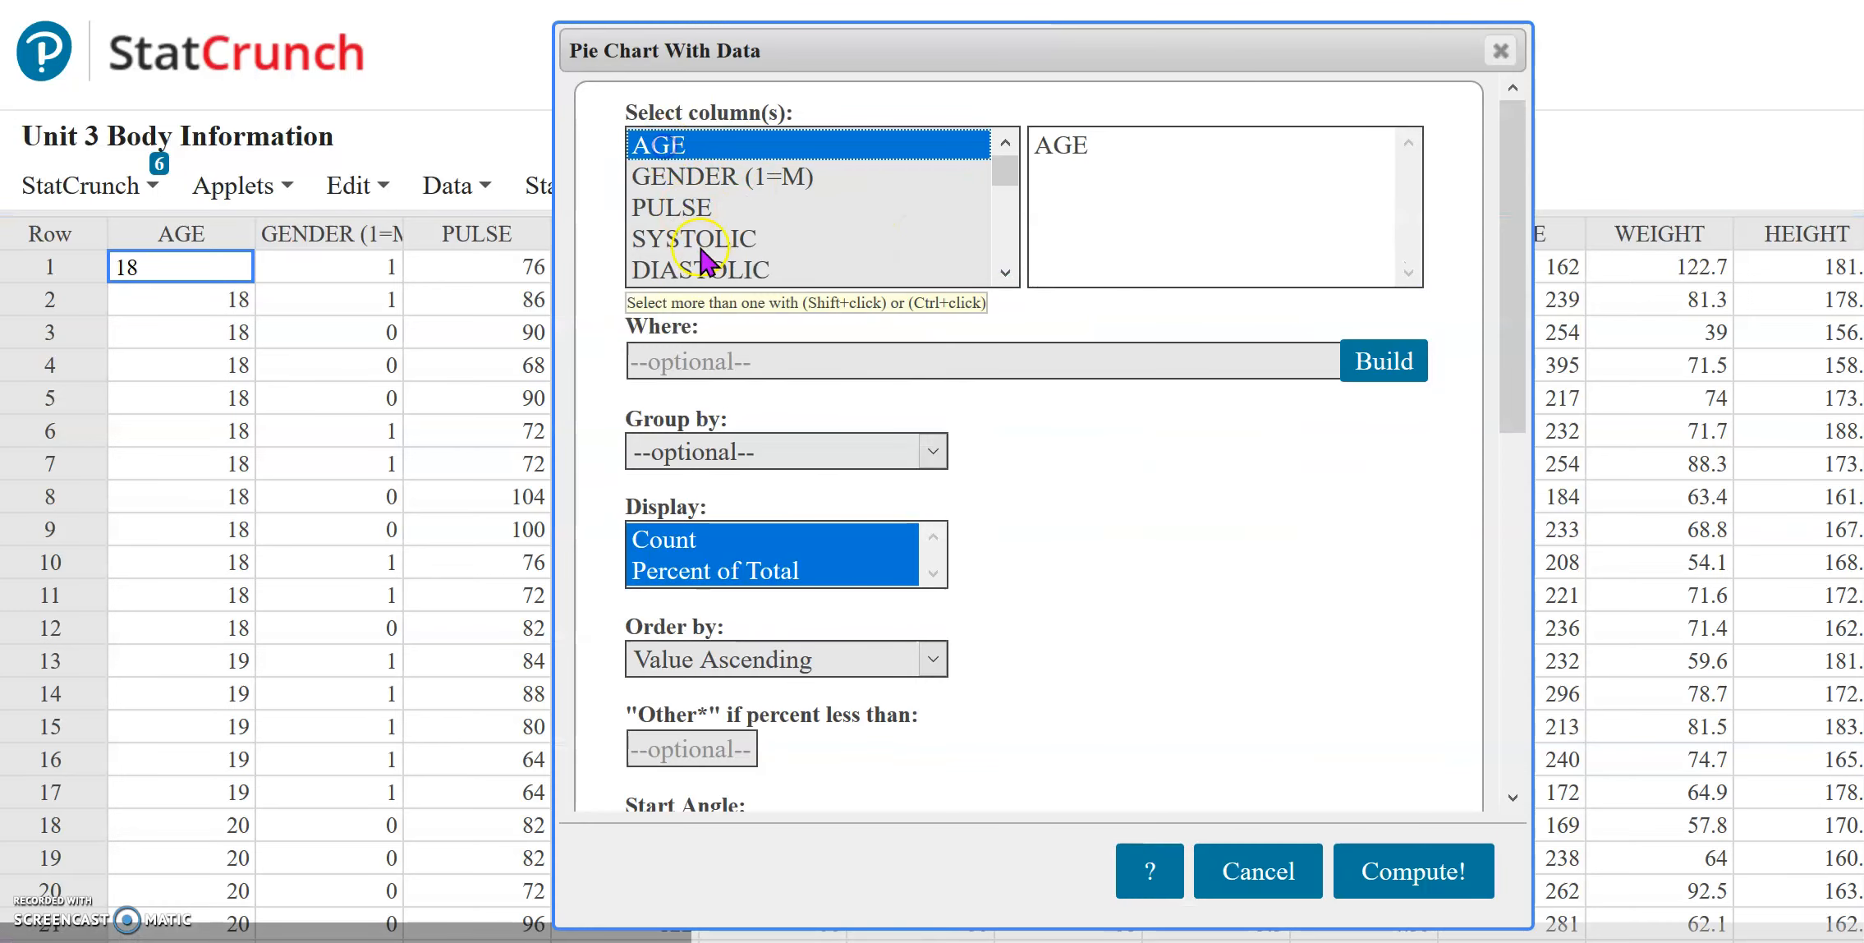
pyautogui.scroll(-2, 1074, 616)
pyautogui.scroll(-2, 1072, 599)
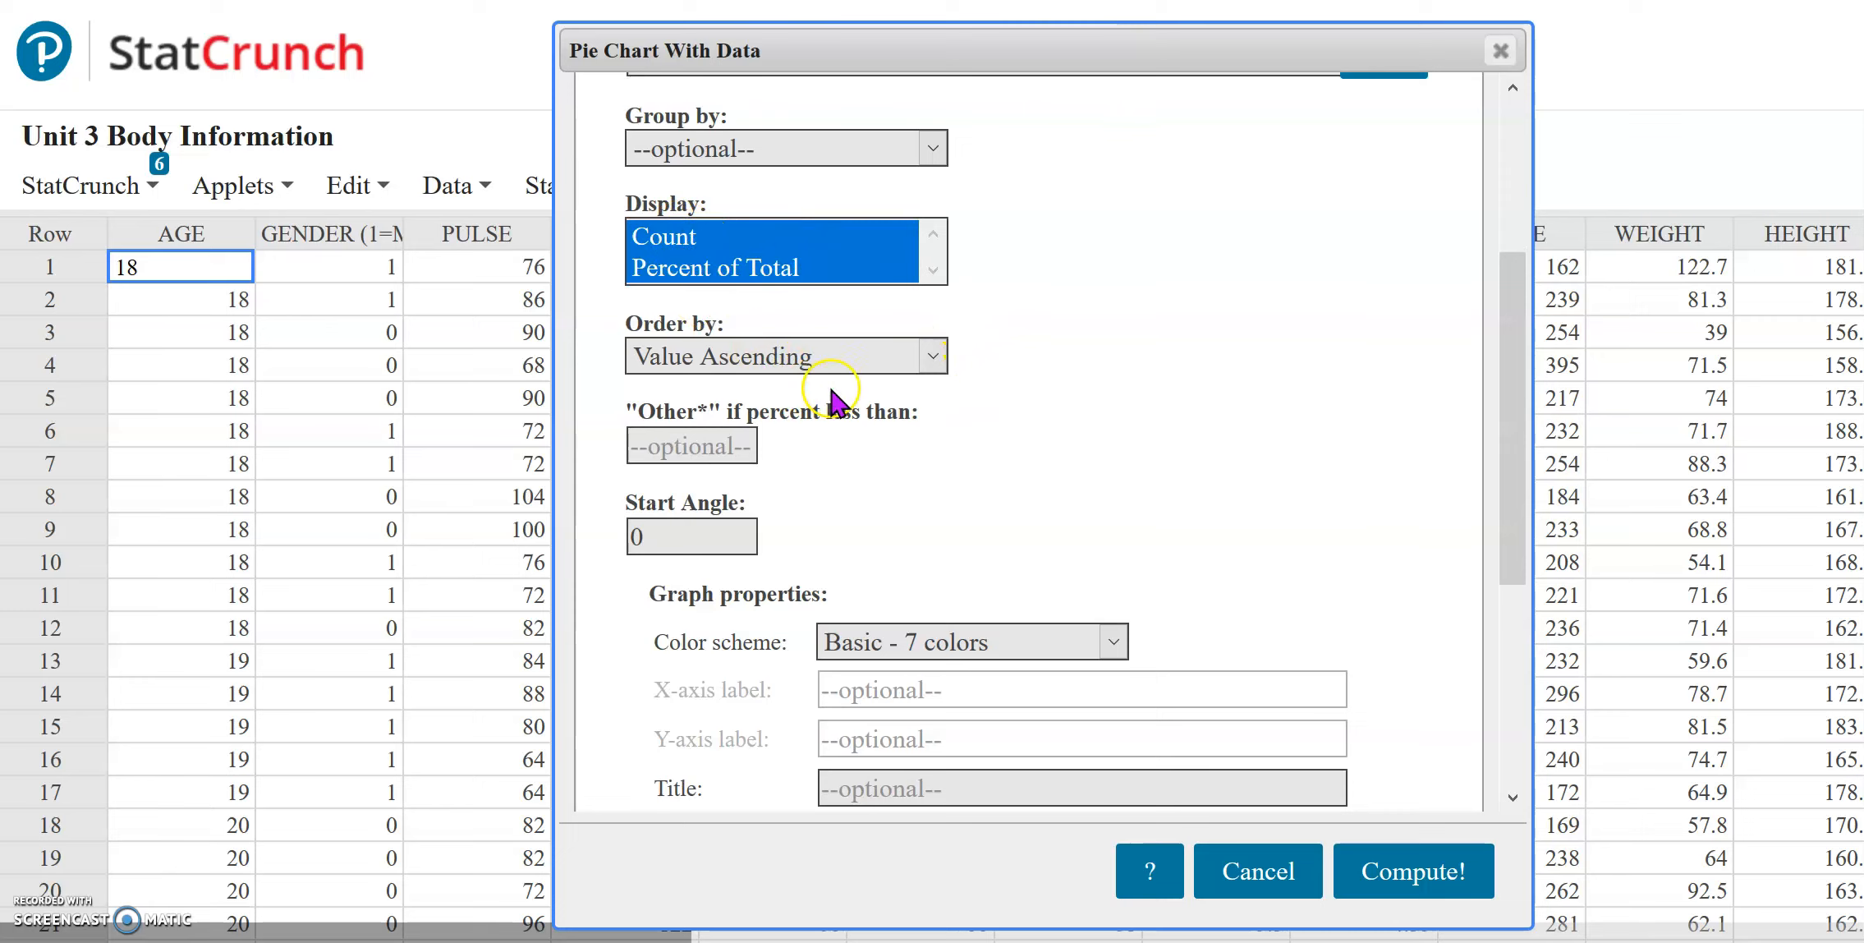
pyautogui.scroll(-1, 918, 598)
pyautogui.scroll(-5, 917, 597)
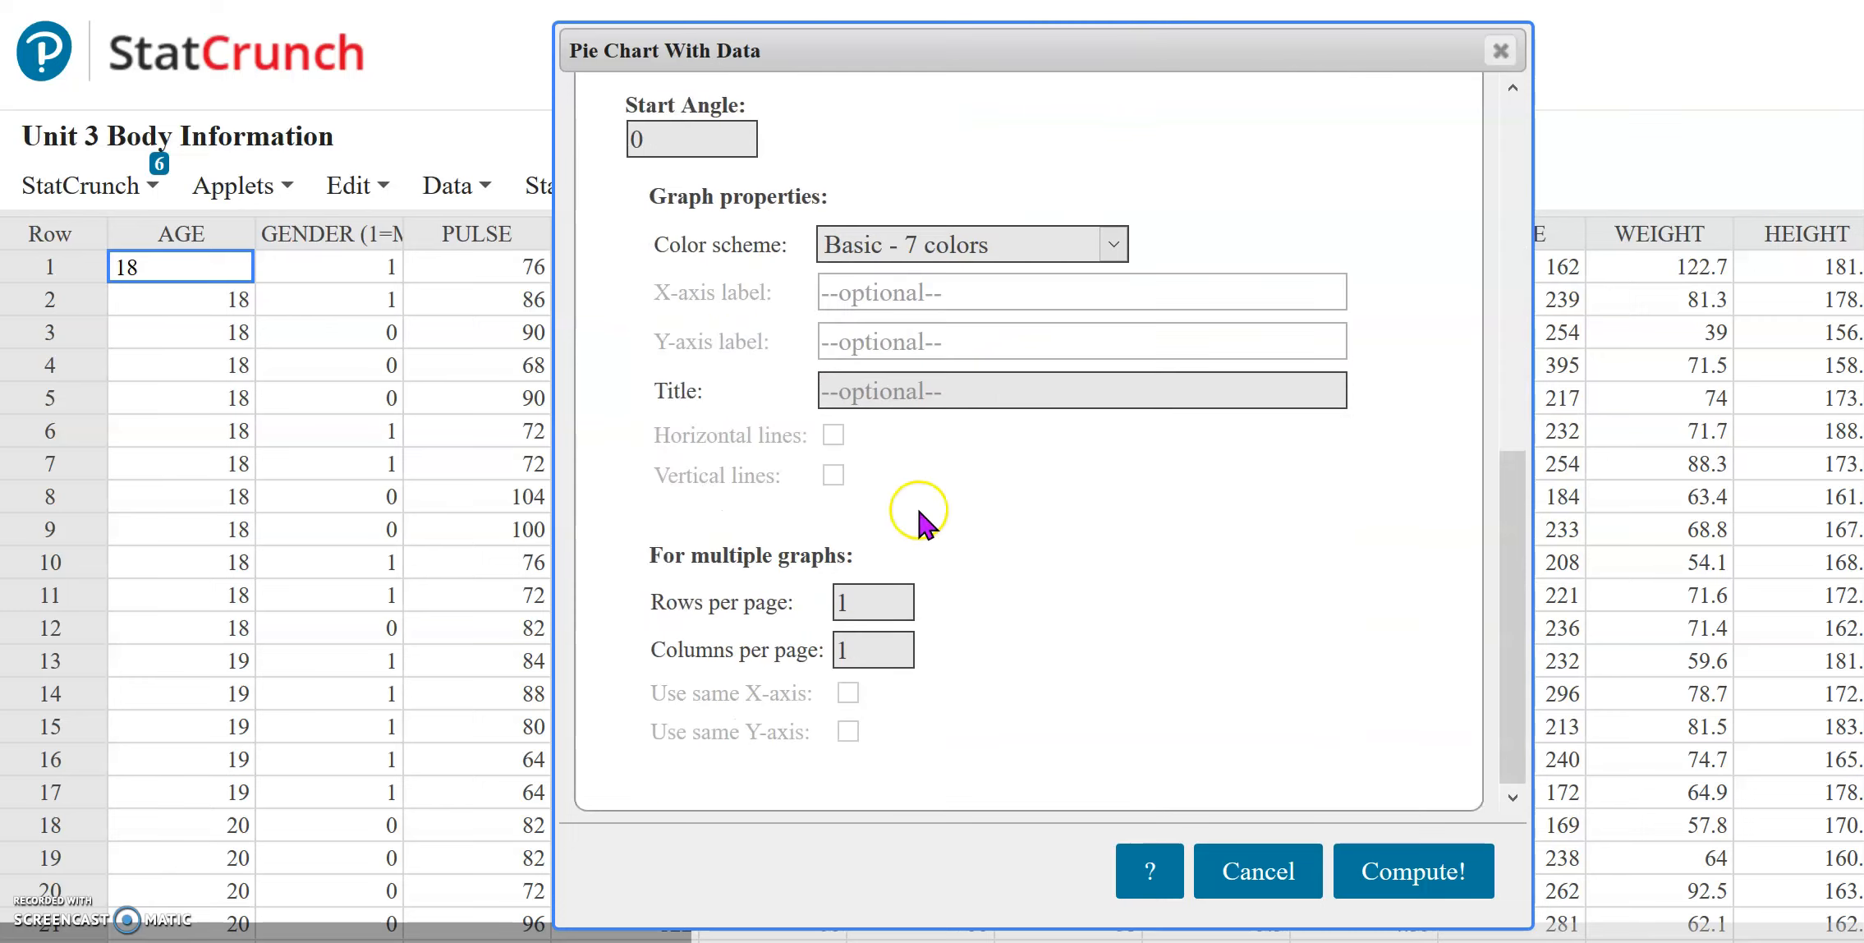
# Step: Compute the AGE pie chart with binning turned on, and close it after viewing it in full
pyautogui.click(1445, 903)
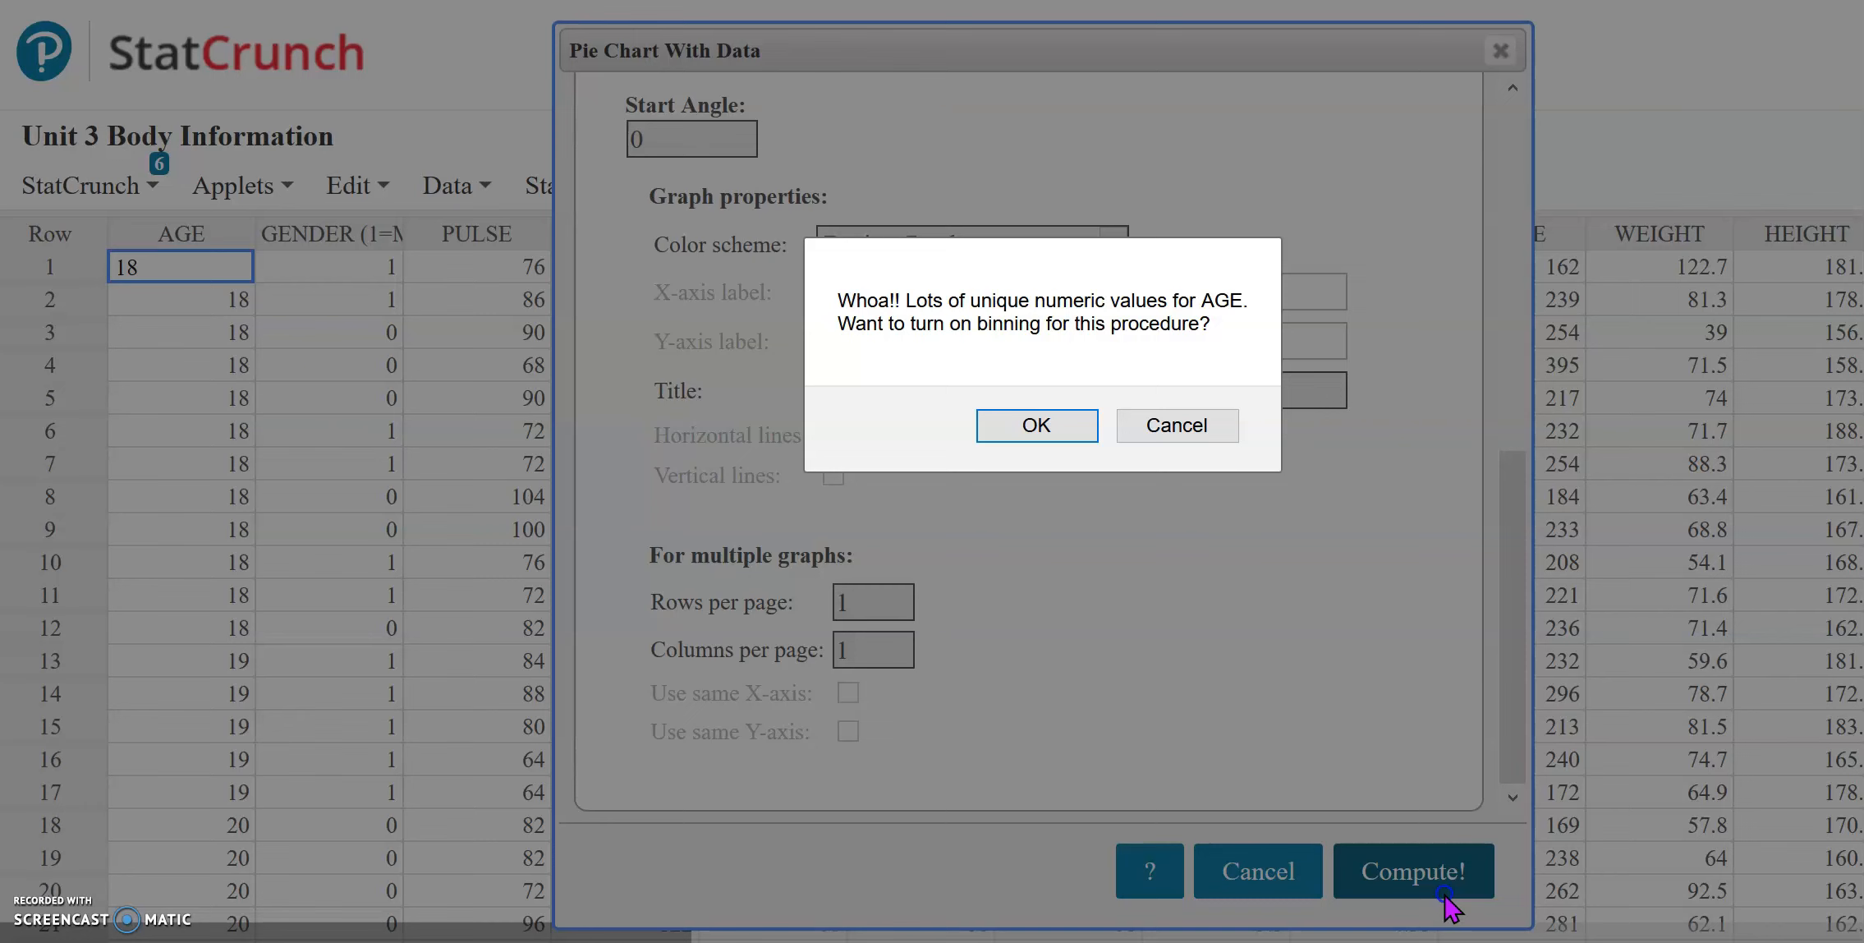
pyautogui.click(1055, 427)
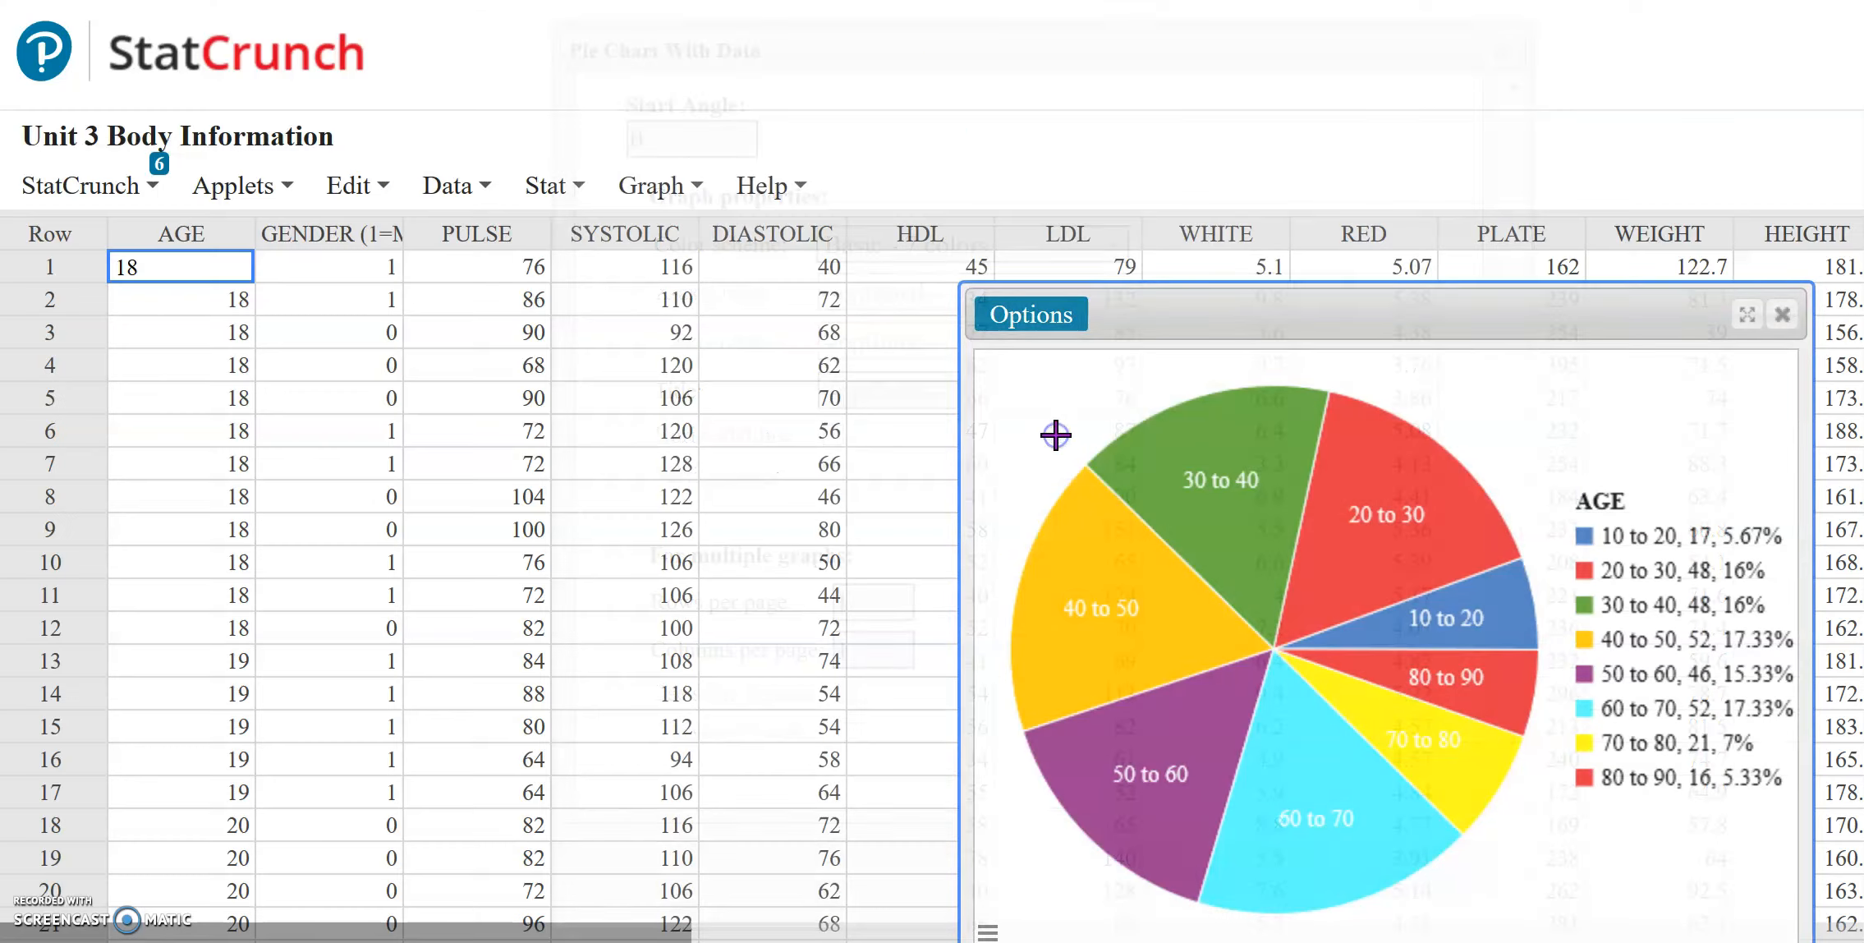
pyautogui.moveTo(1352, 304); pyautogui.dragTo(781, 143)
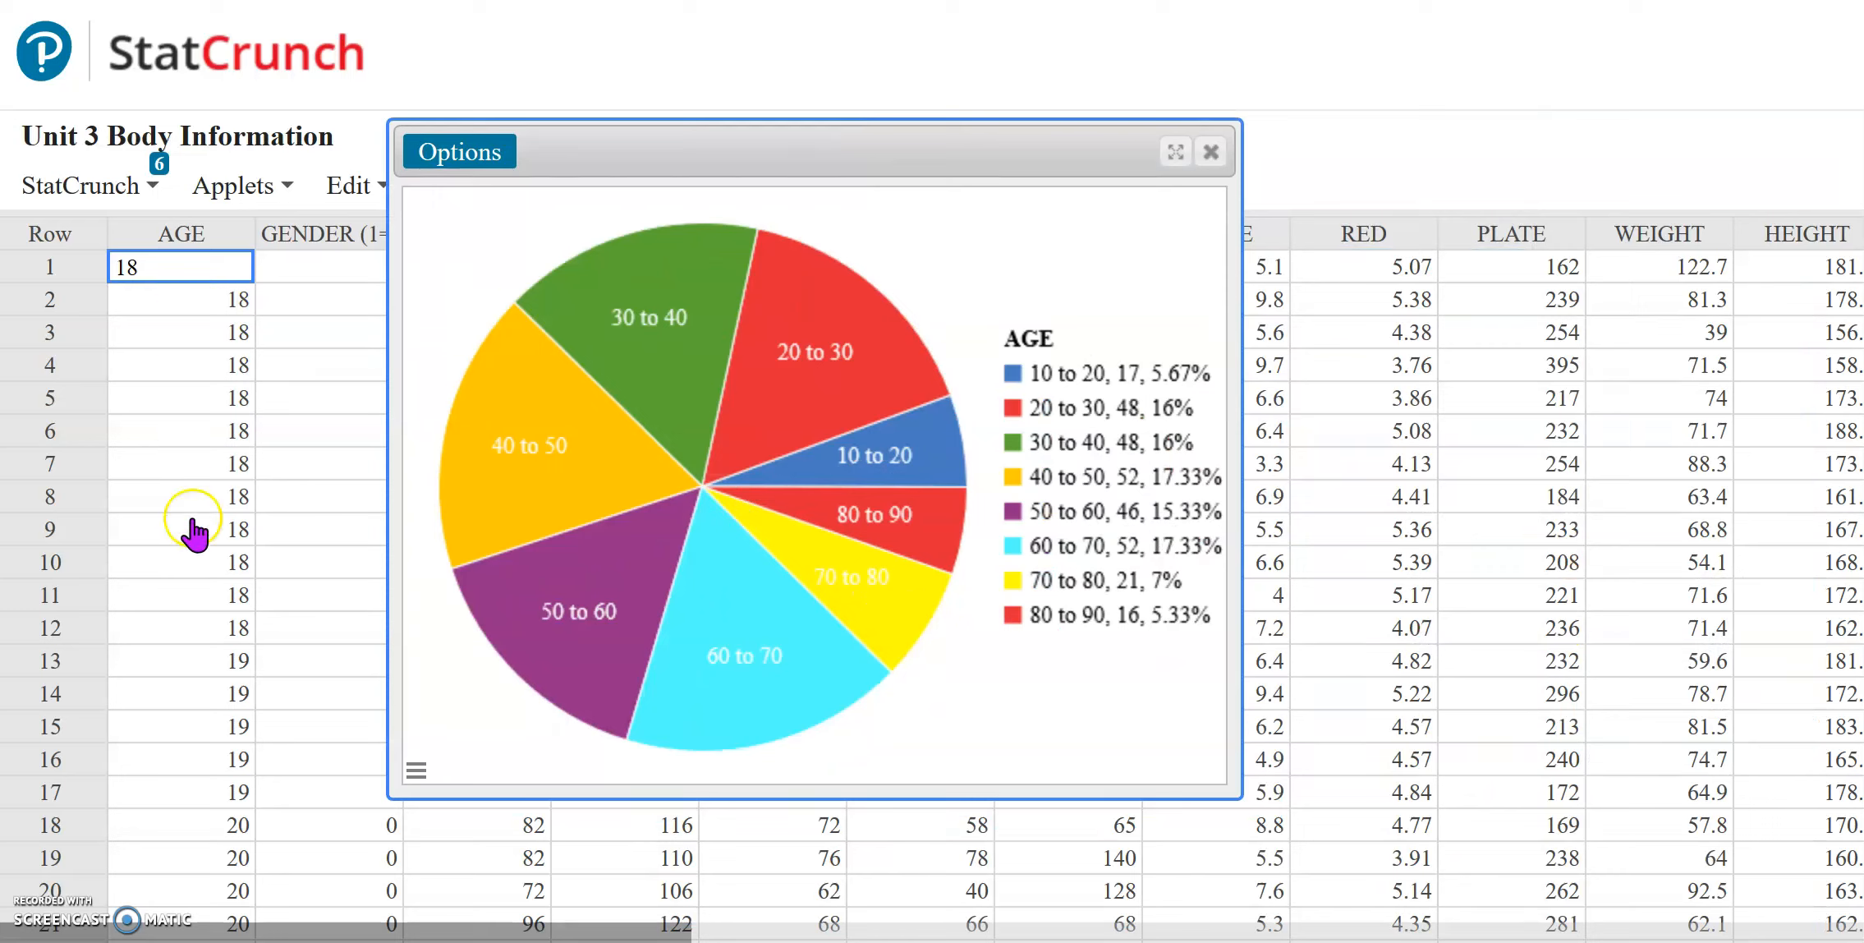
pyautogui.click(1210, 156)
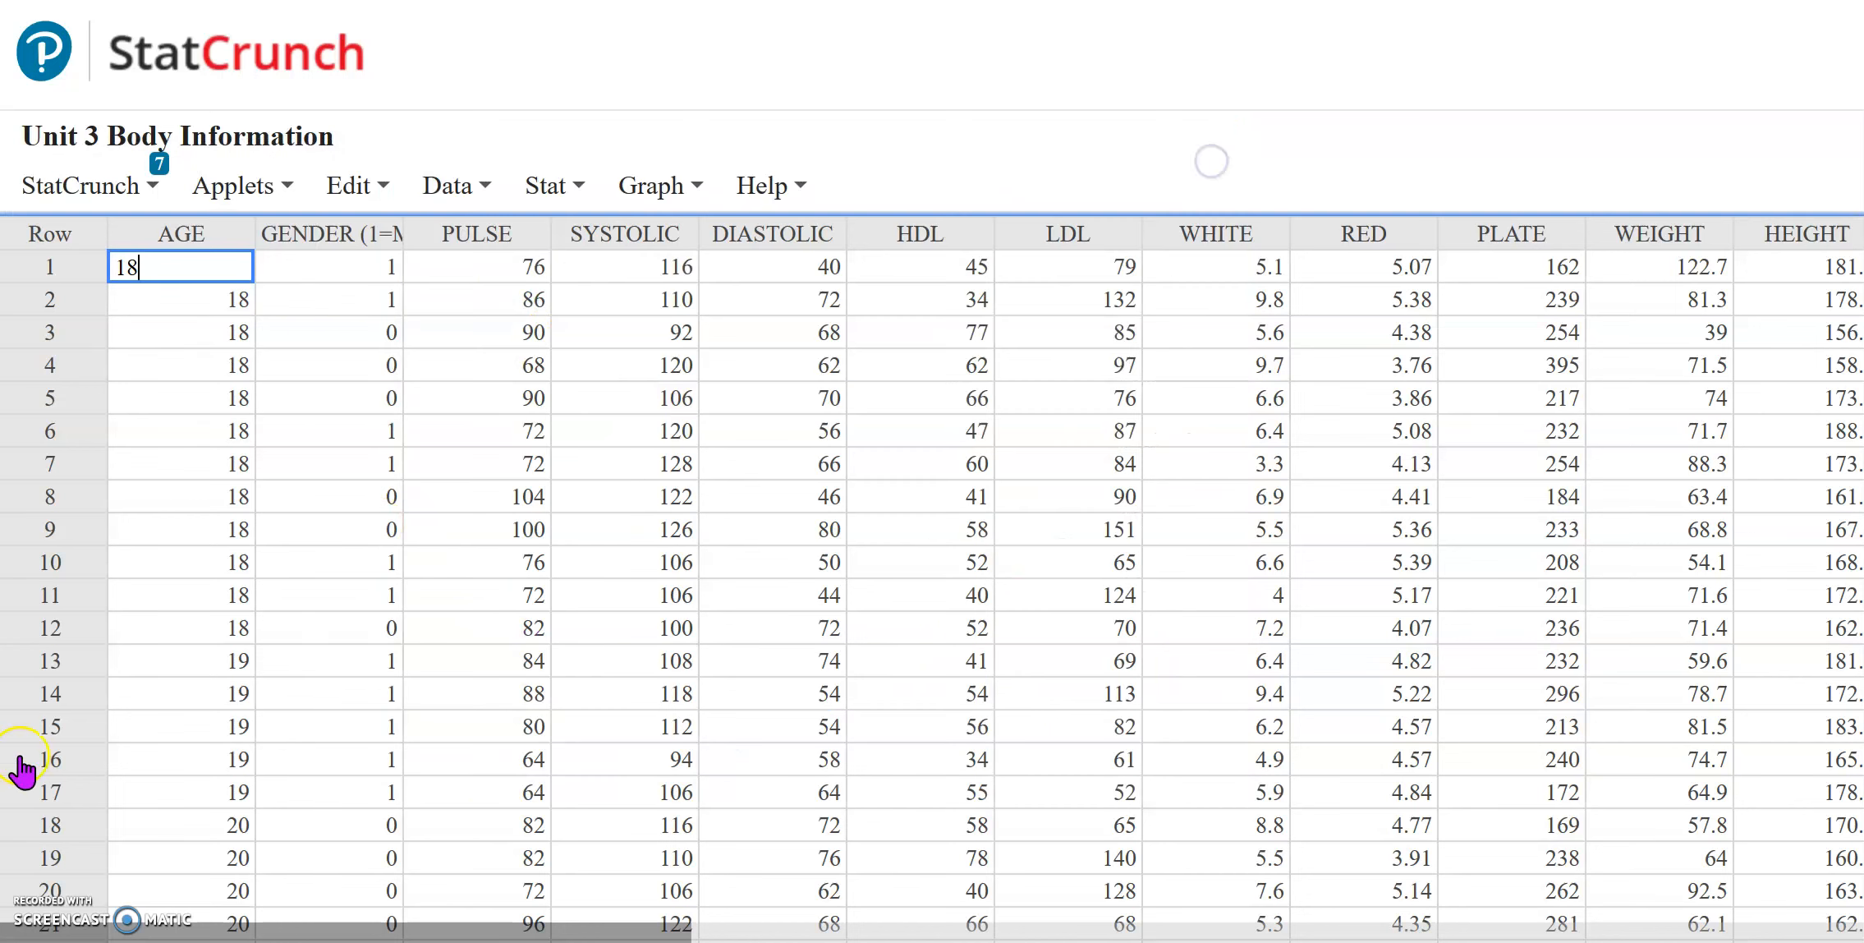